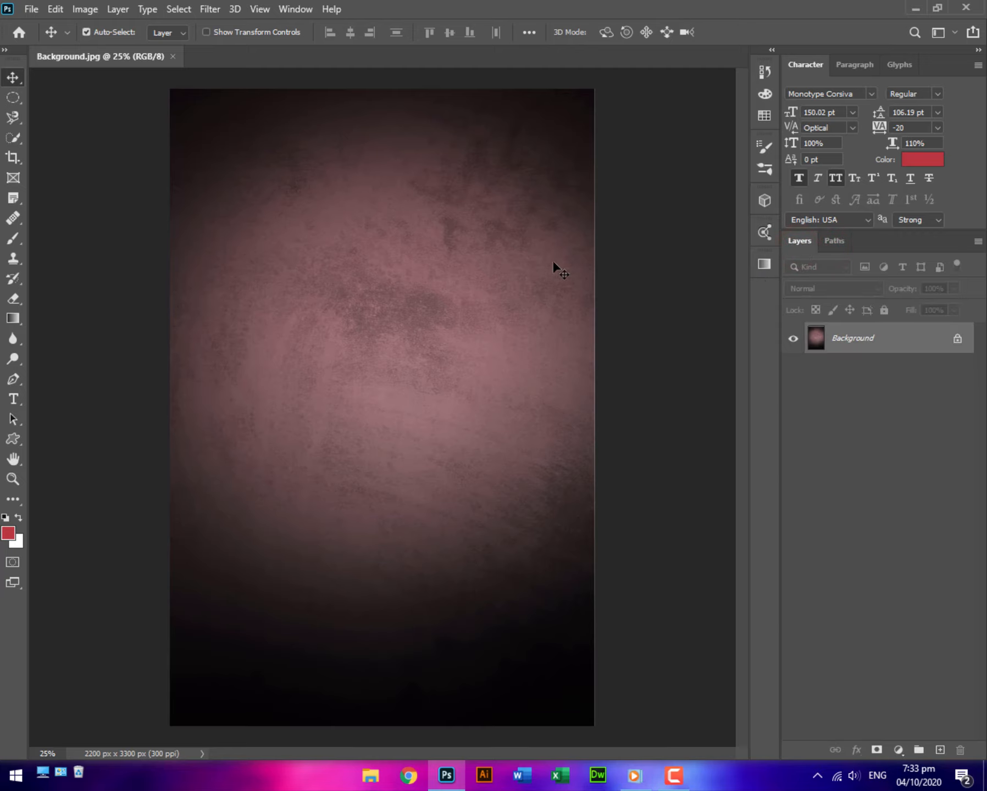
# - Place the desktop's plant image into the Background document, move it down to the canvas's lower edge, and rasterize its layer
pyautogui.click(915, 8)
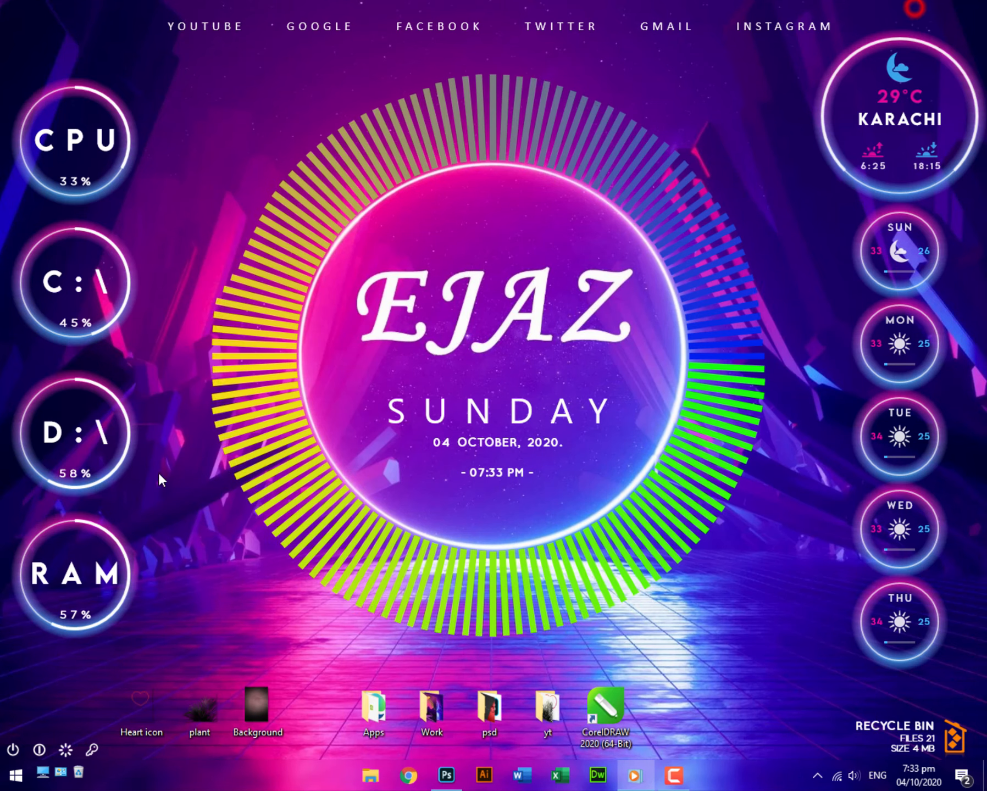
pyautogui.moveTo(213, 728); pyautogui.dragTo(382, 399)
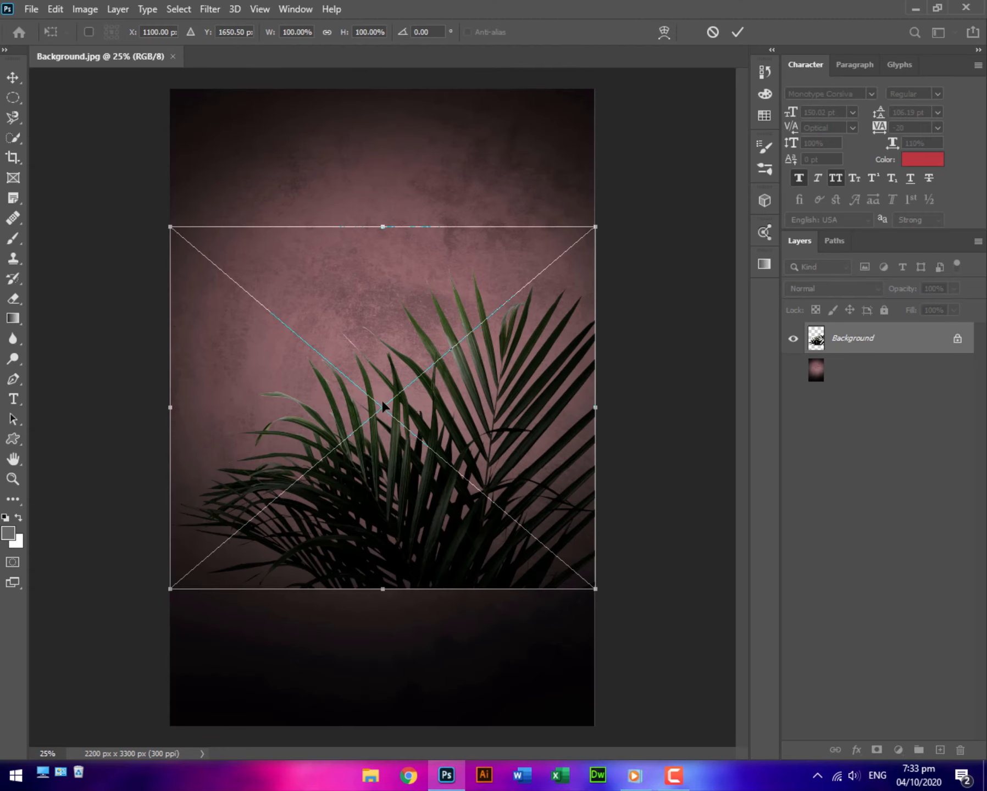
pyautogui.doubleClick(444, 444)
pyautogui.moveTo(452, 494); pyautogui.dragTo(461, 650)
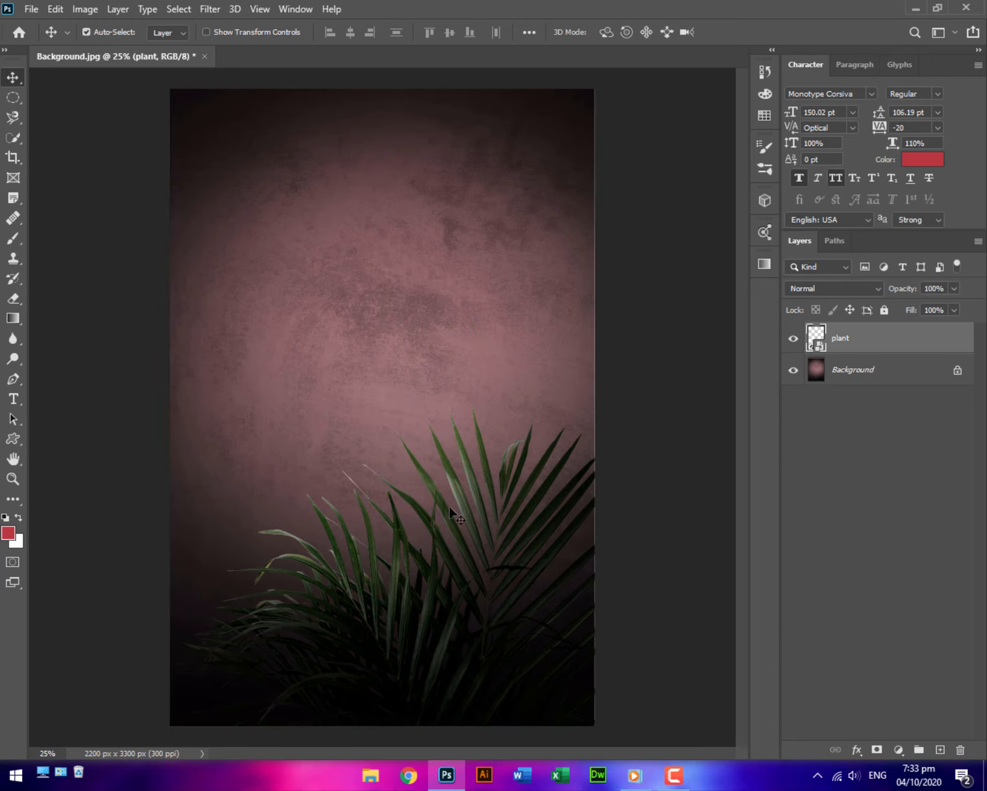
pyautogui.rightClick(889, 338)
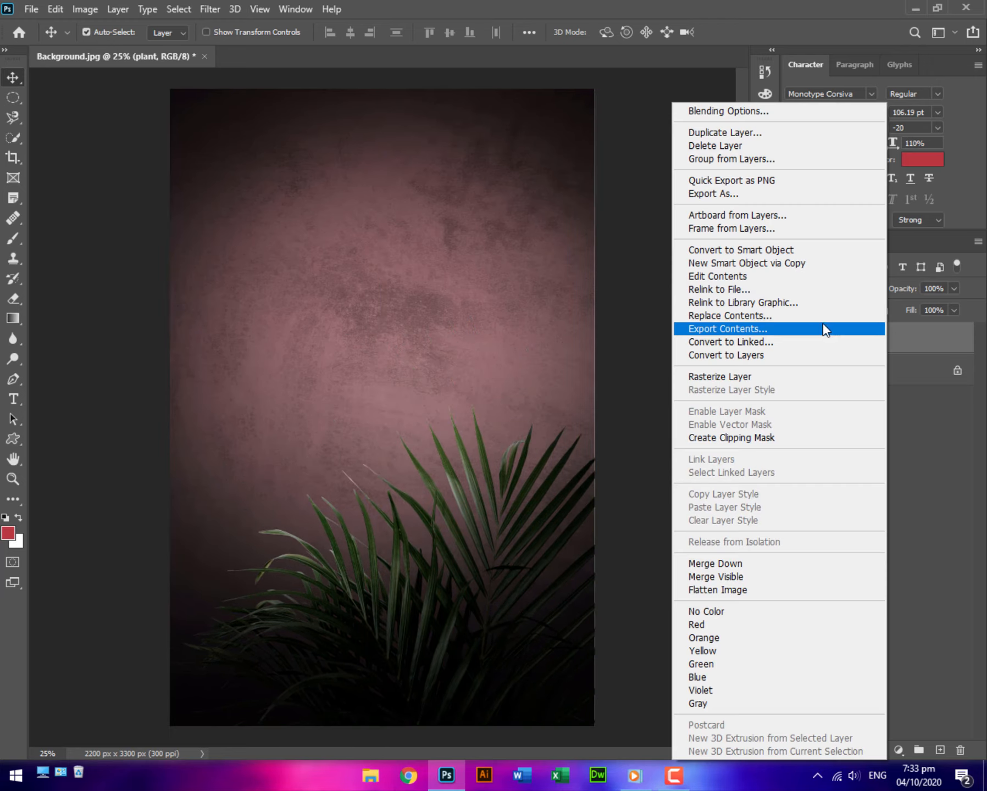
pyautogui.click(756, 378)
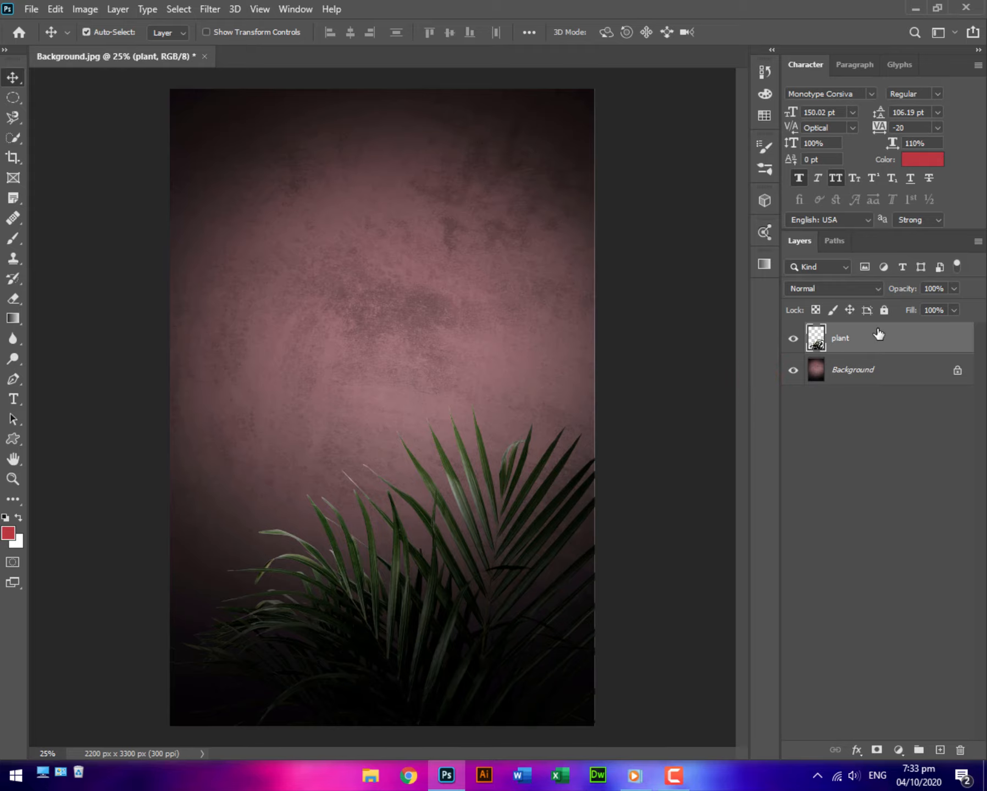
# - Add a drop shadow to the plant layer with the Multiply blend mode and black (000000) as its colour
pyautogui.doubleClick(946, 339)
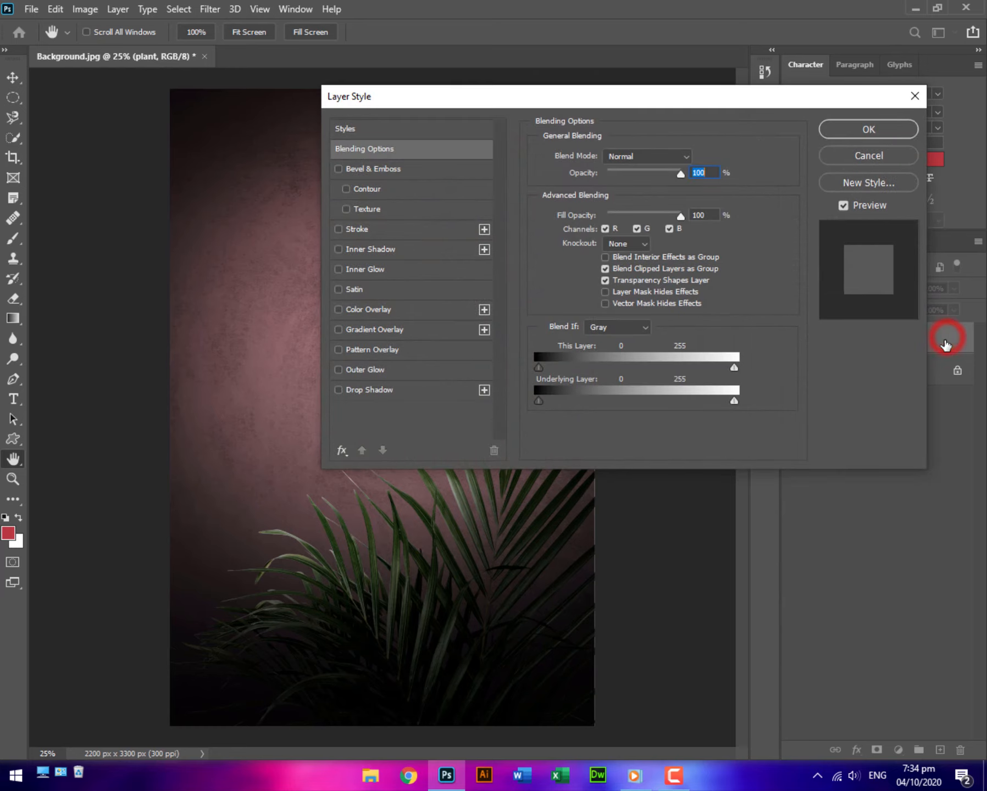
pyautogui.click(912, 95)
pyautogui.rightClick(941, 340)
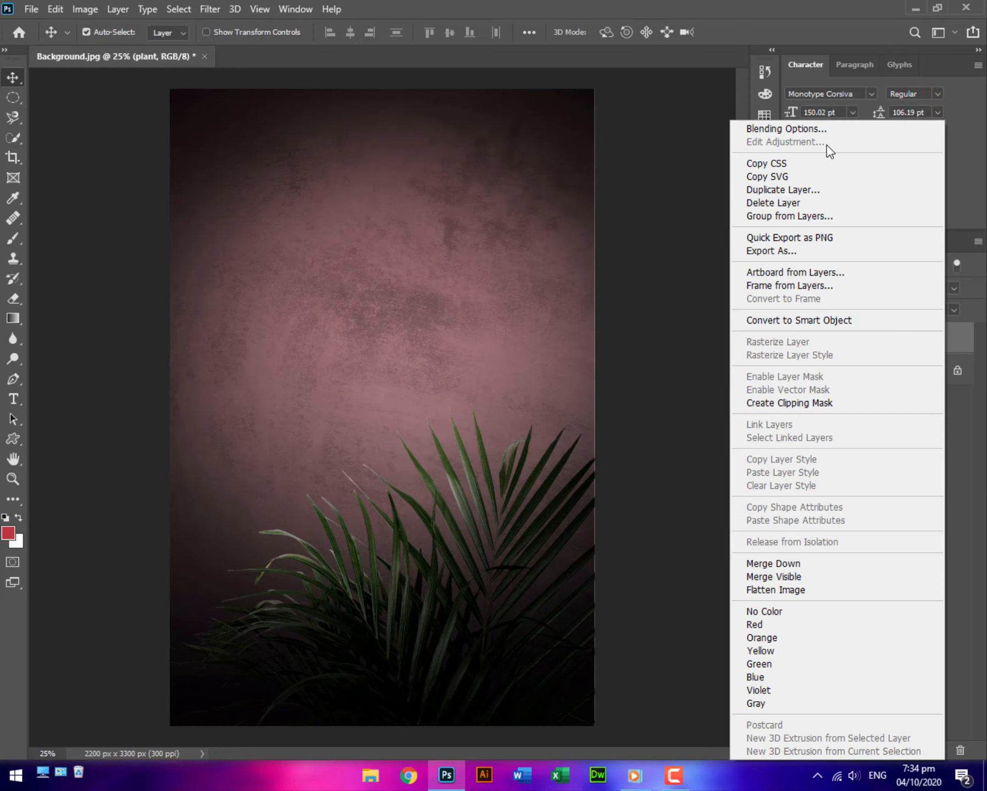
pyautogui.click(806, 133)
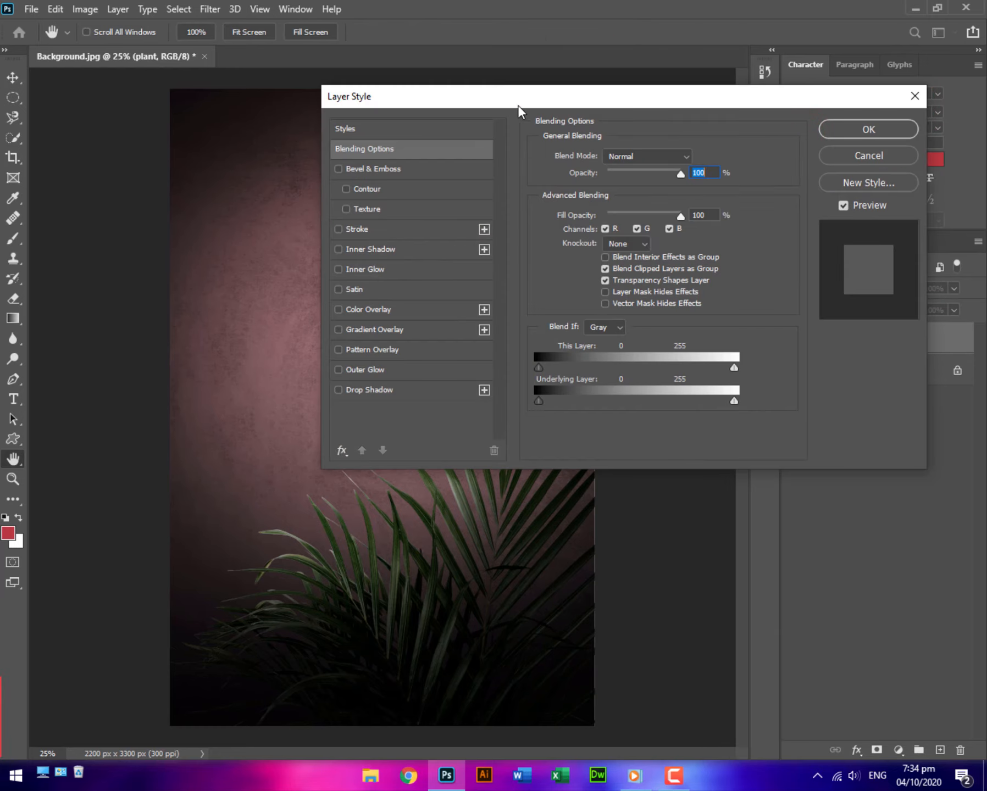
pyautogui.moveTo(517, 104); pyautogui.dragTo(448, 19)
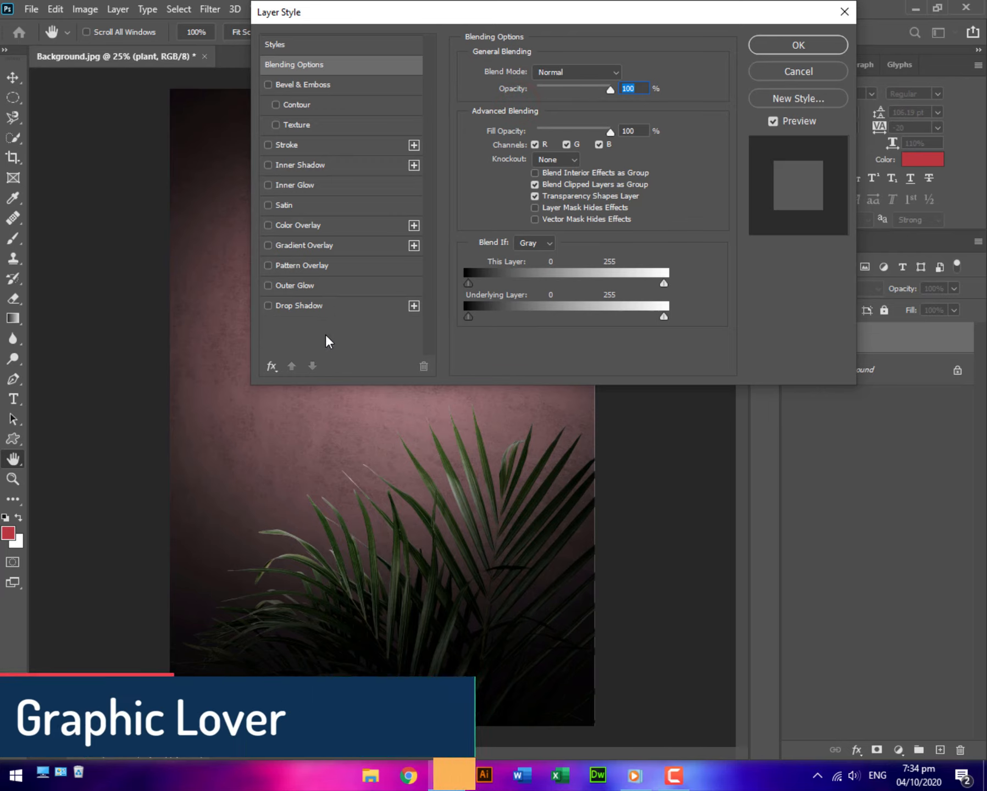
pyautogui.click(289, 305)
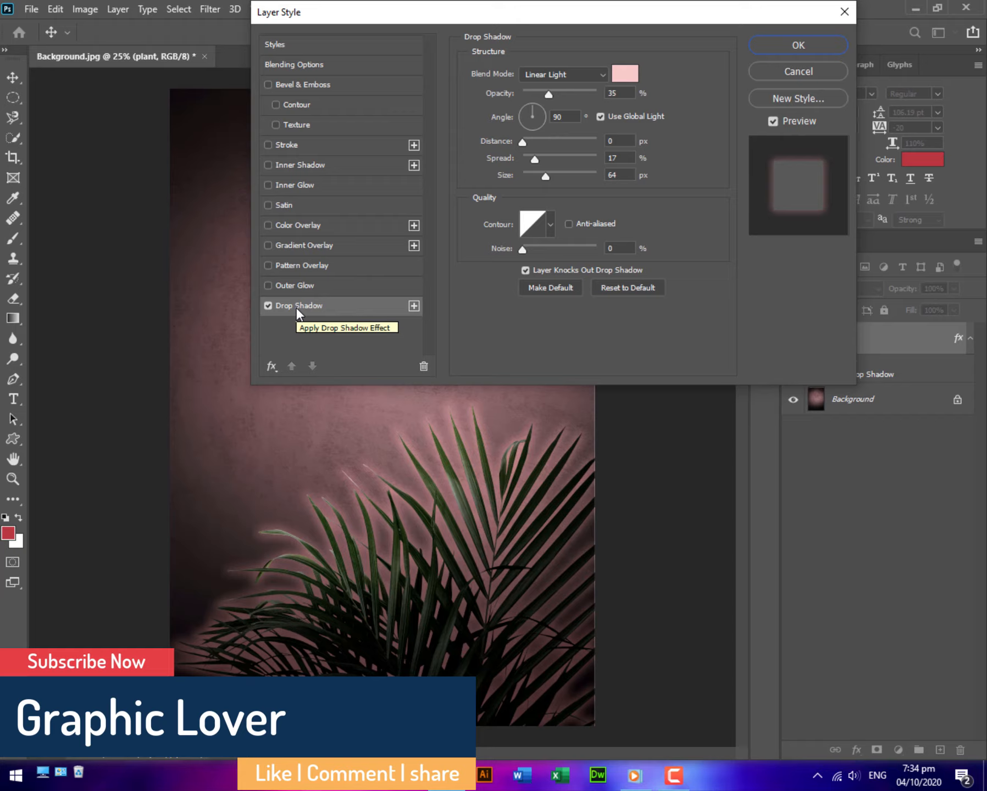
pyautogui.click(545, 75)
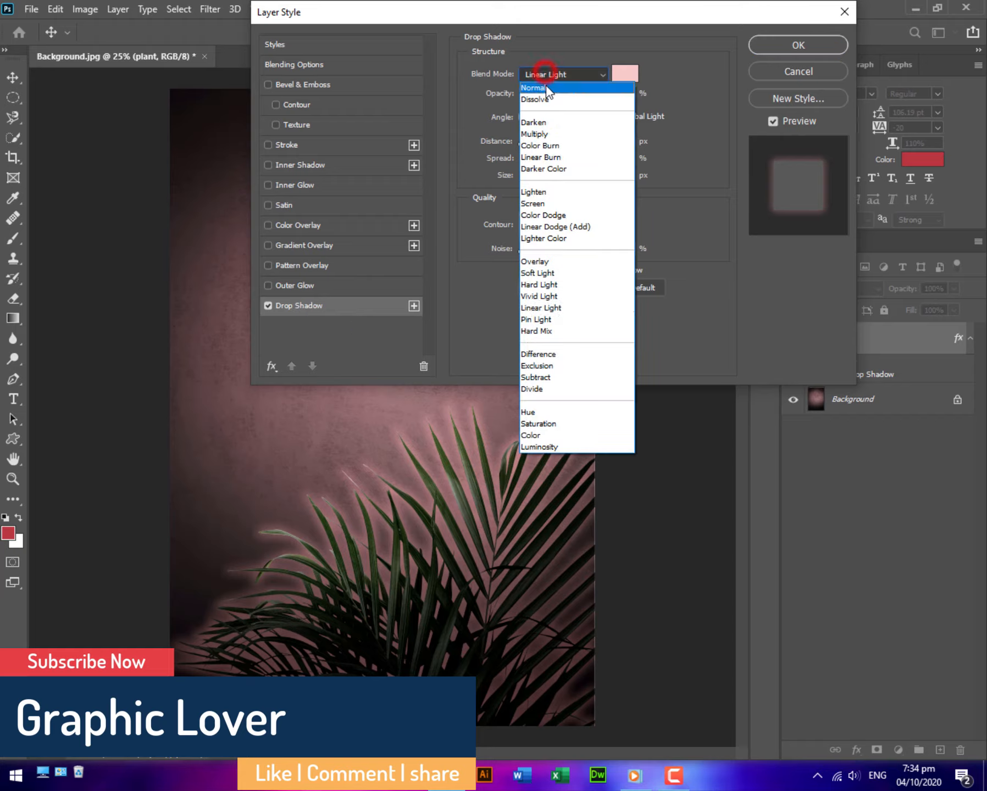
pyautogui.click(545, 130)
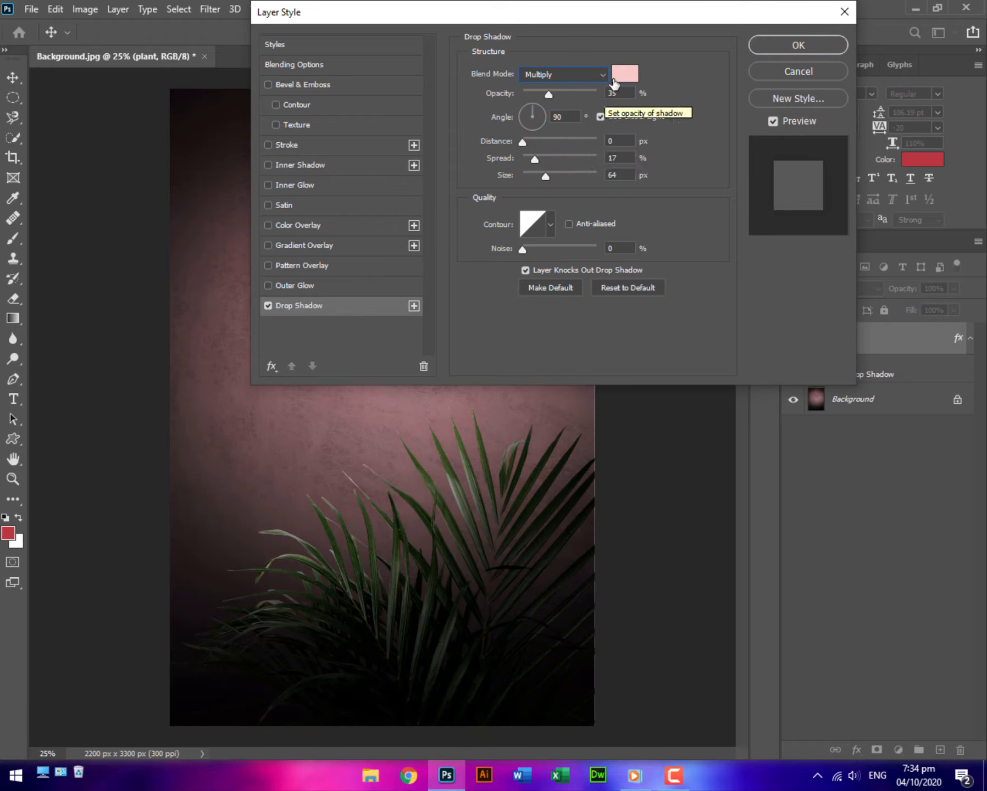
pyautogui.click(613, 71)
pyautogui.click(357, 423)
pyautogui.click(620, 295)
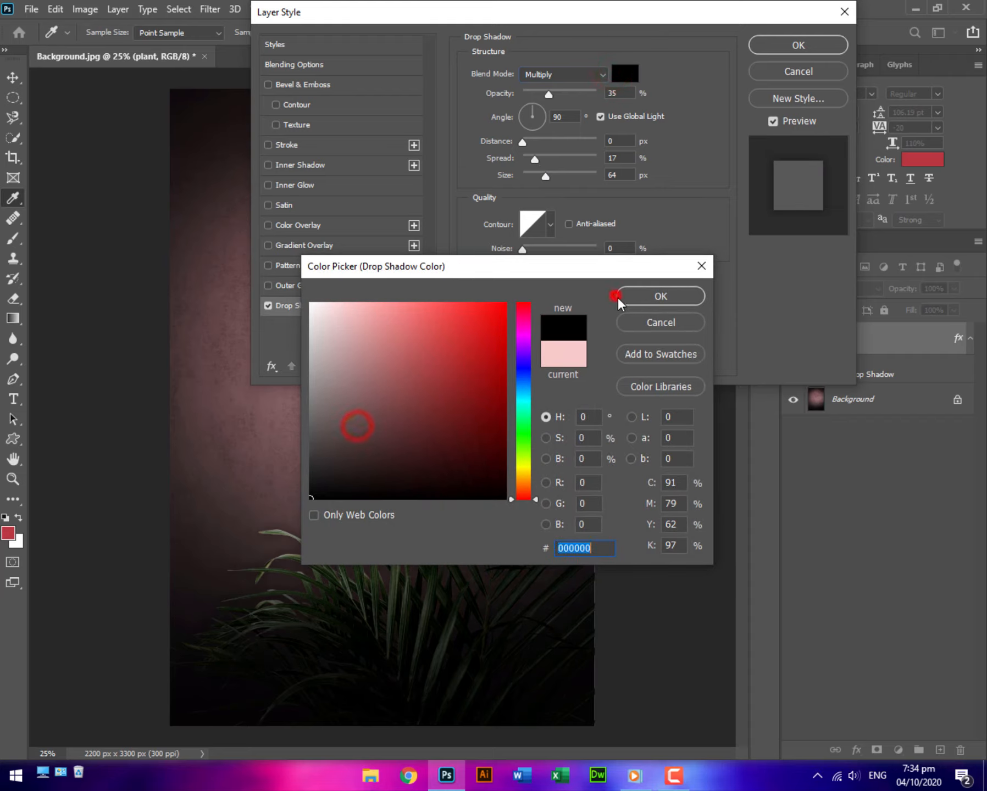
# - Set the plant's drop shadow to 60% opacity, 105° angle, 75 px distance, 15% spread and 21 px size, and apply it
pyautogui.doubleClick(619, 93)
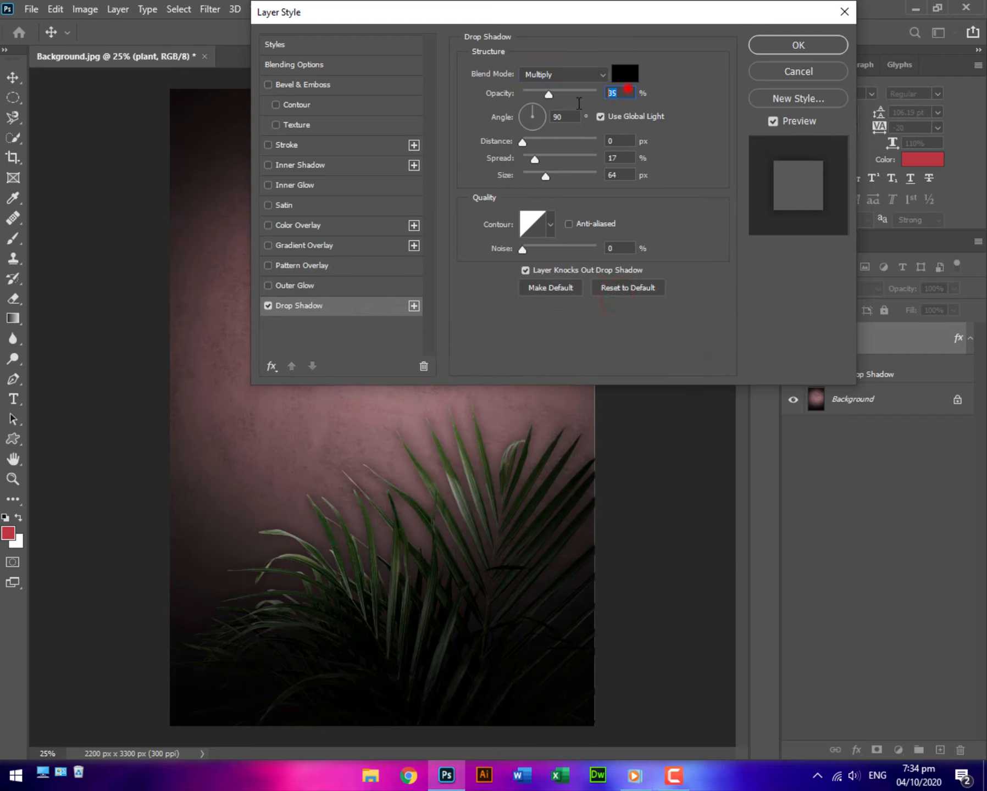
pyautogui.write('60')
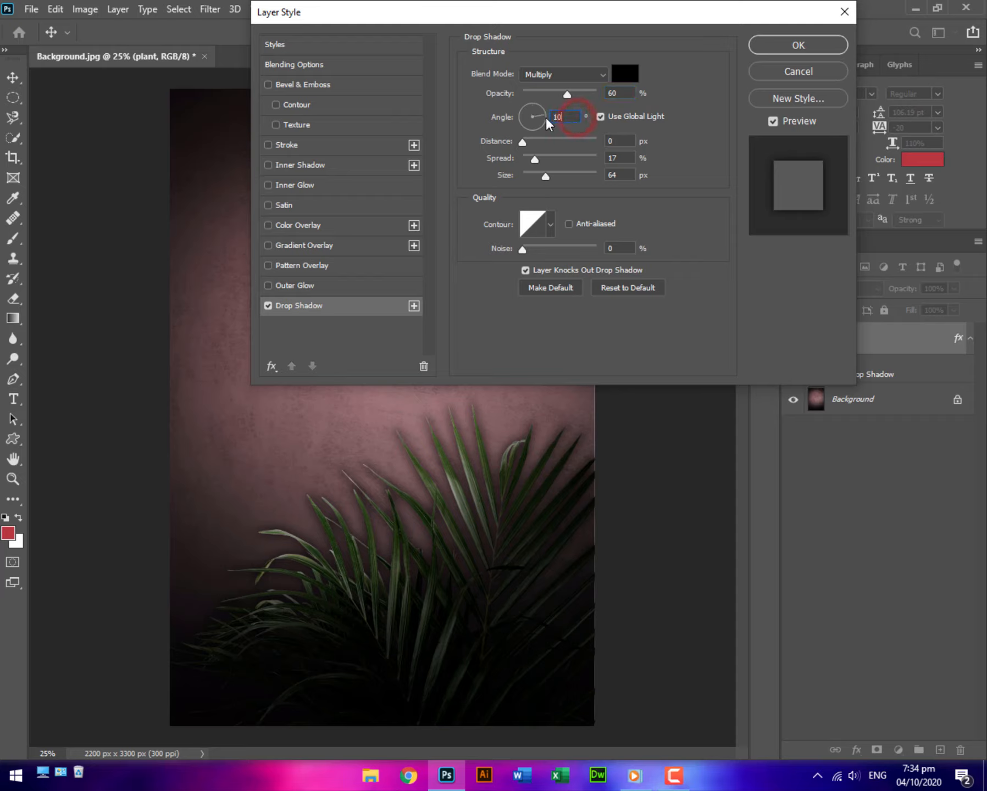
pyautogui.write('105')
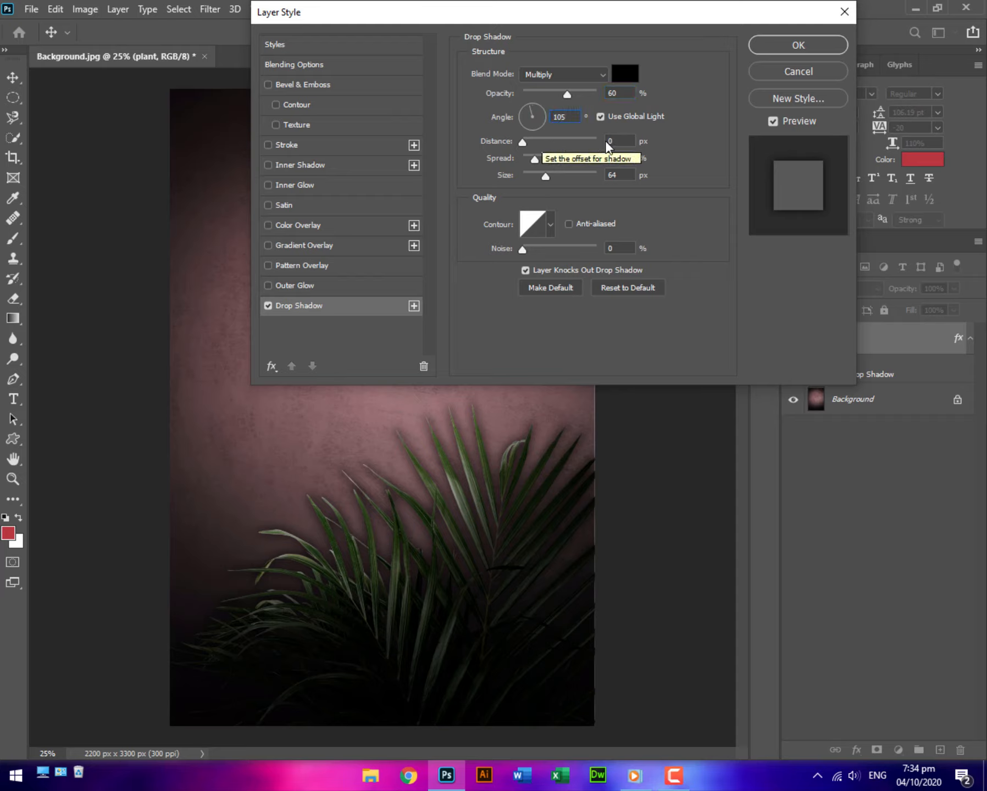
pyautogui.click(522, 142)
pyautogui.moveTo(525, 142)
pyautogui.mouseDown()
pyautogui.moveTo(576, 146)
pyautogui.moveTo(536, 162)
pyautogui.mouseUp()
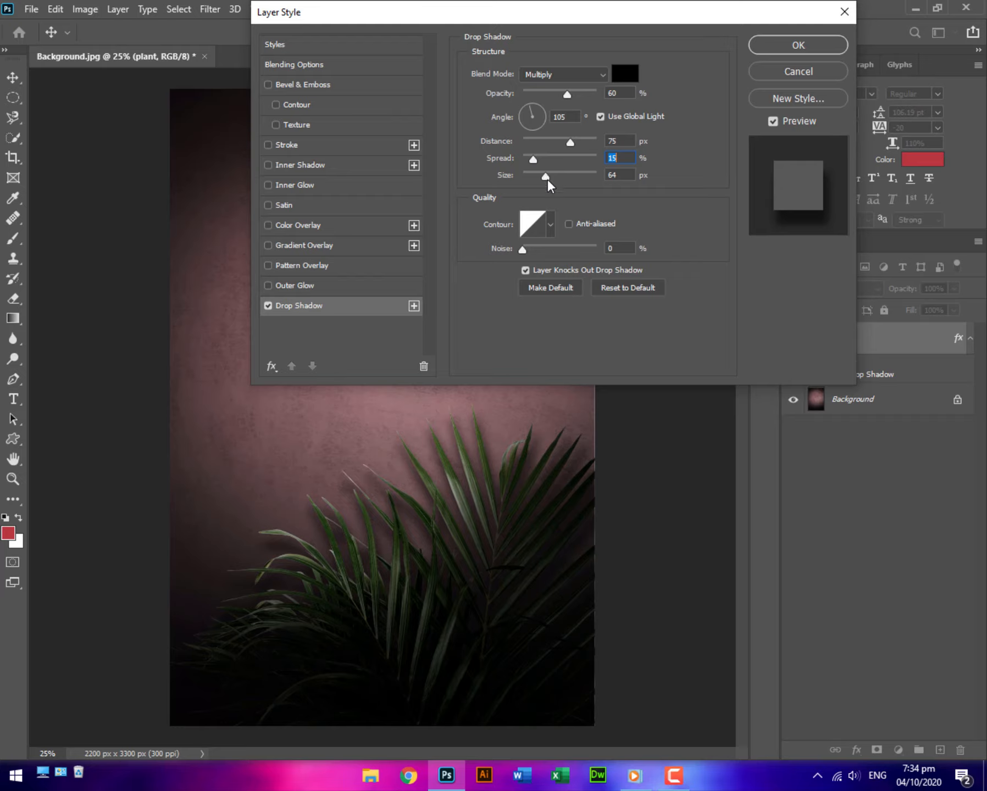
pyautogui.moveTo(544, 177); pyautogui.dragTo(535, 180)
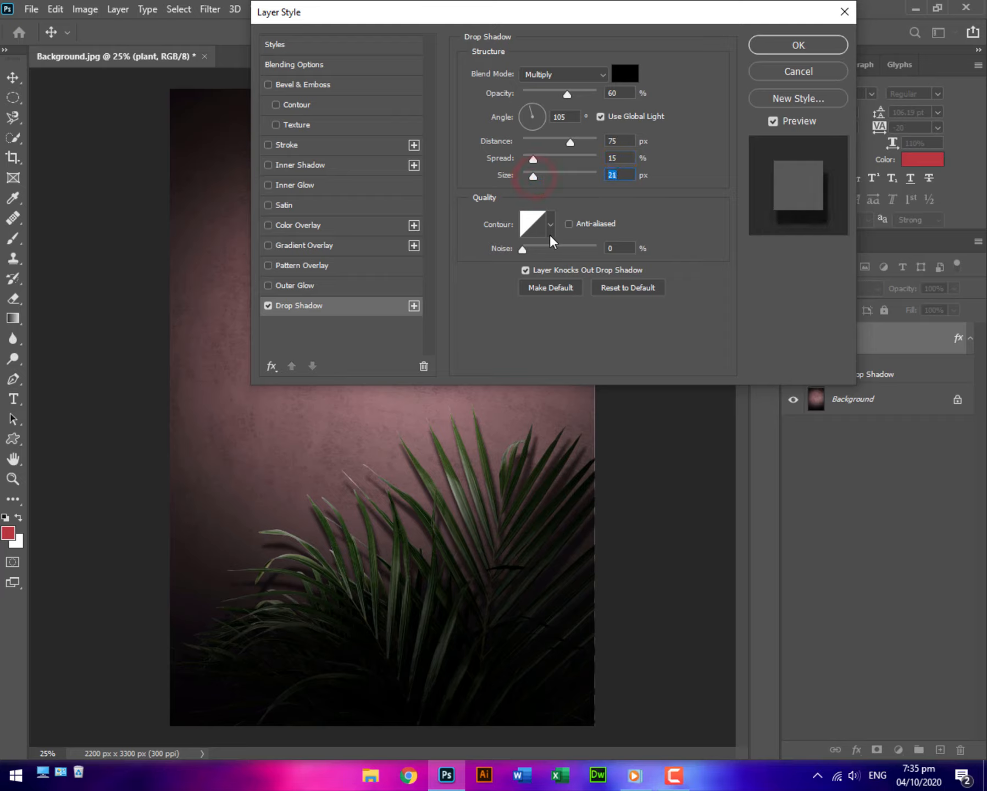
pyautogui.click(687, 225)
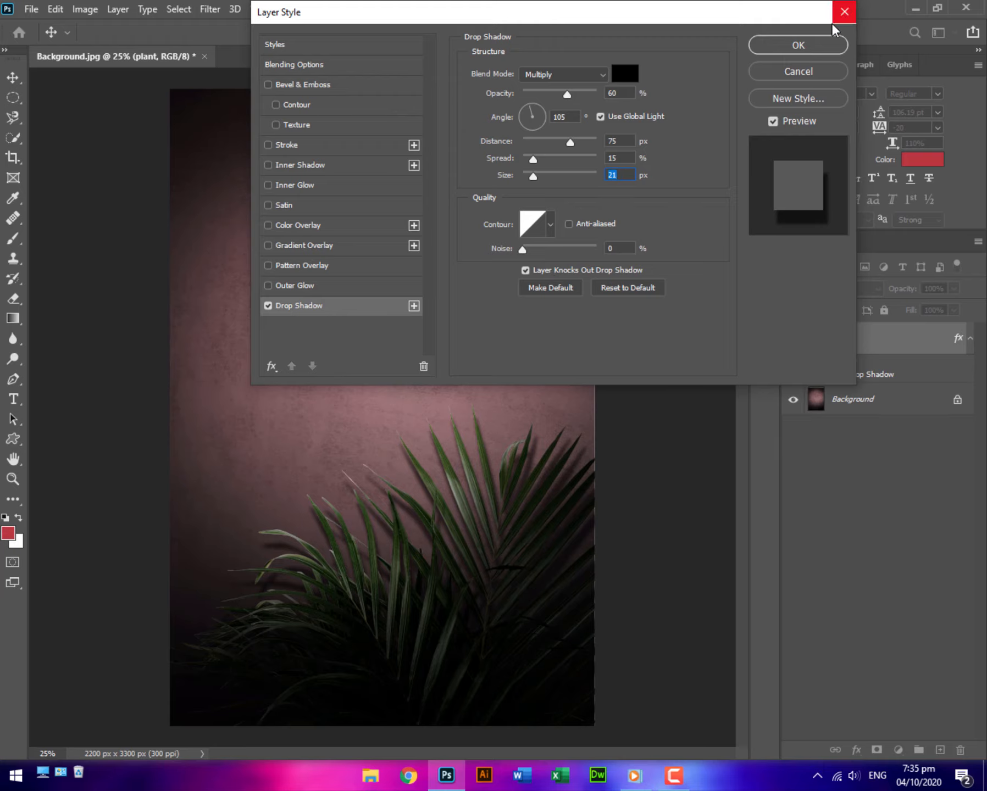
pyautogui.click(817, 46)
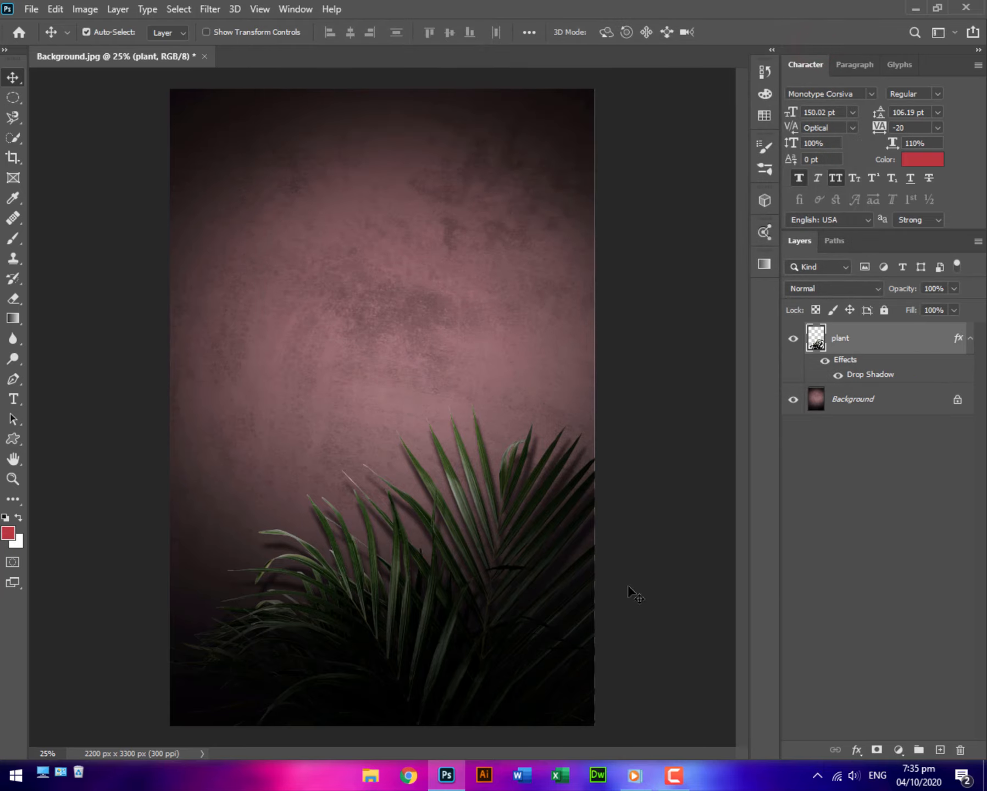
# - Place the desktop's Heart icon image into the document, shift it slightly up on the wall, and rasterize its layer
pyautogui.click(908, 7)
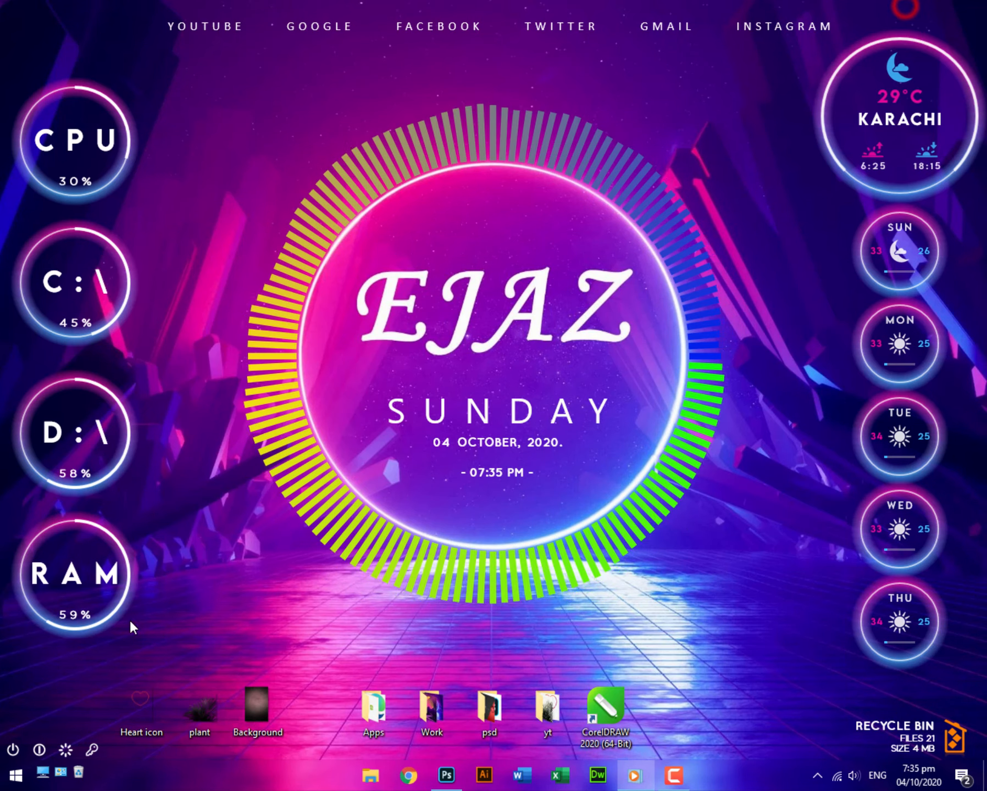
pyautogui.moveTo(151, 705); pyautogui.dragTo(426, 356)
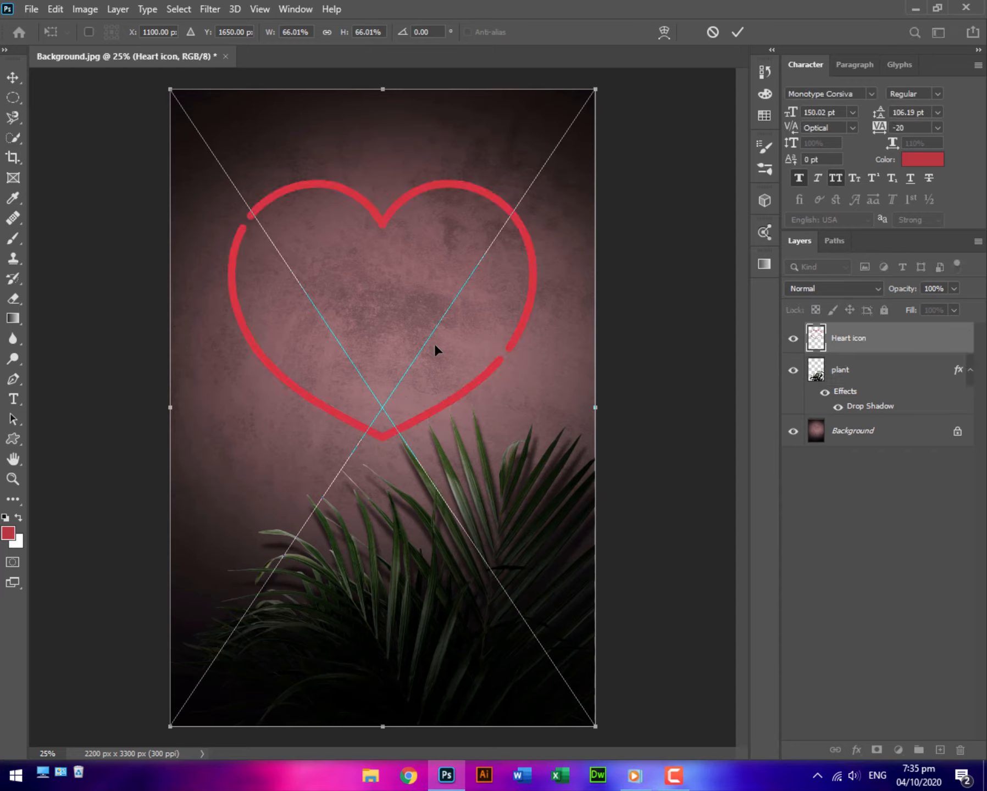
pyautogui.press('Return')
pyautogui.moveTo(442, 405); pyautogui.dragTo(434, 380)
pyautogui.rightClick(900, 344)
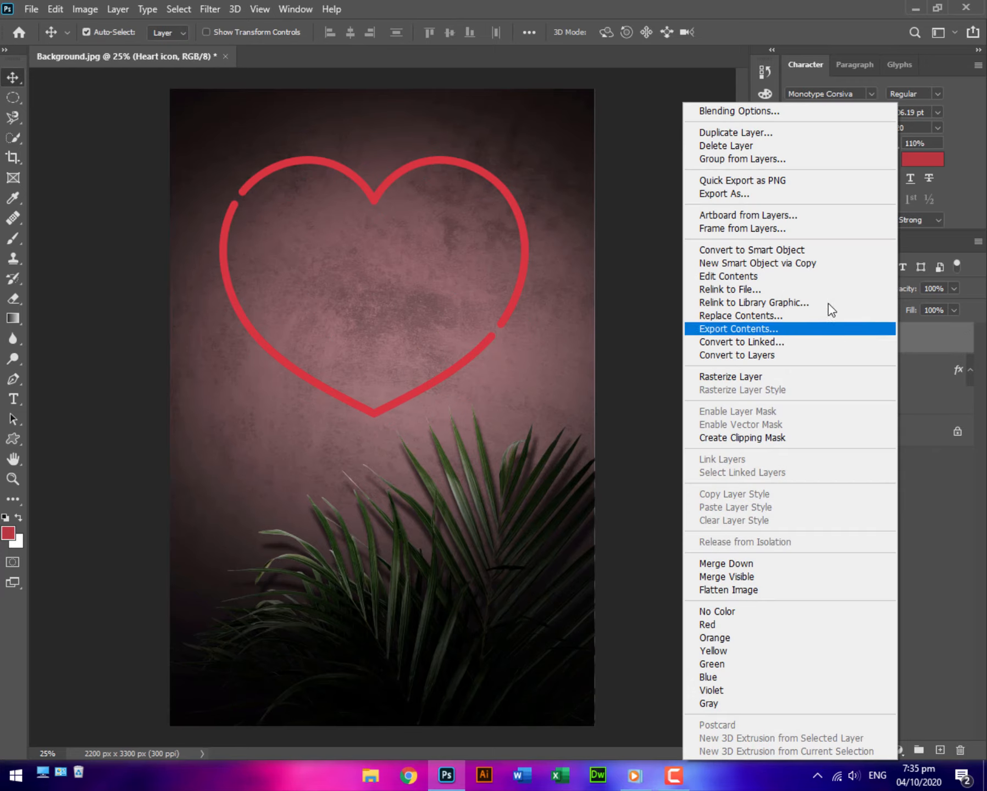
pyautogui.click(776, 377)
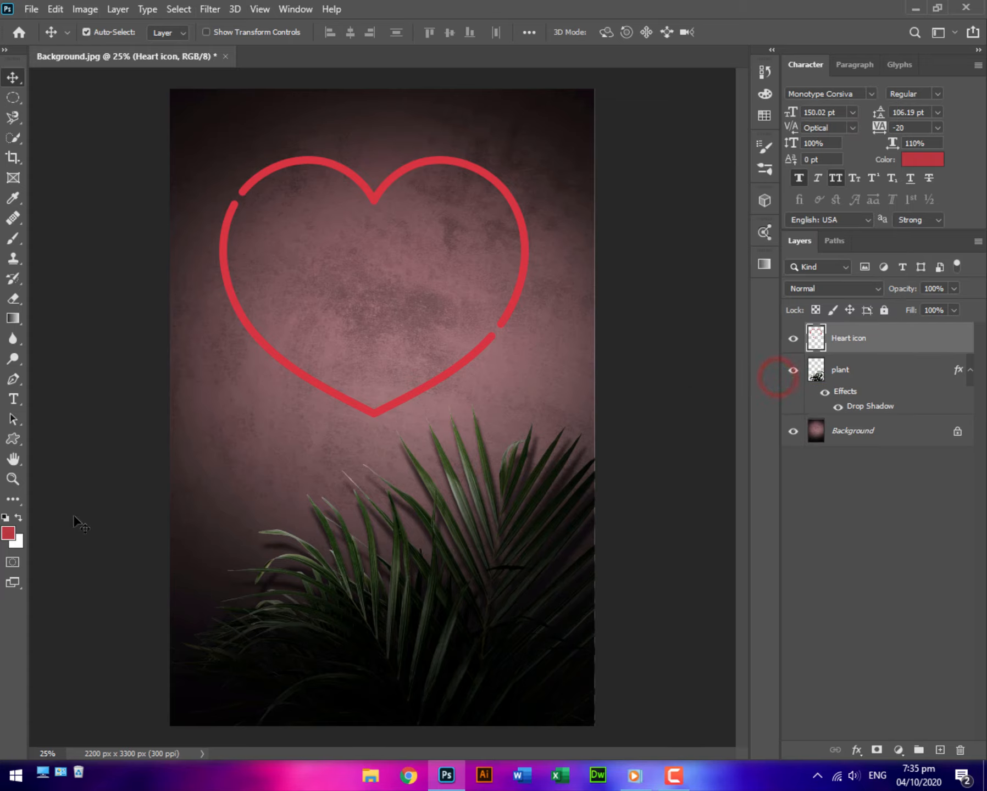
# - Add the horizontal text "GRAPHIC LOVER" on two lines over the heart
pyautogui.rightClick(8, 401)
pyautogui.click(55, 397)
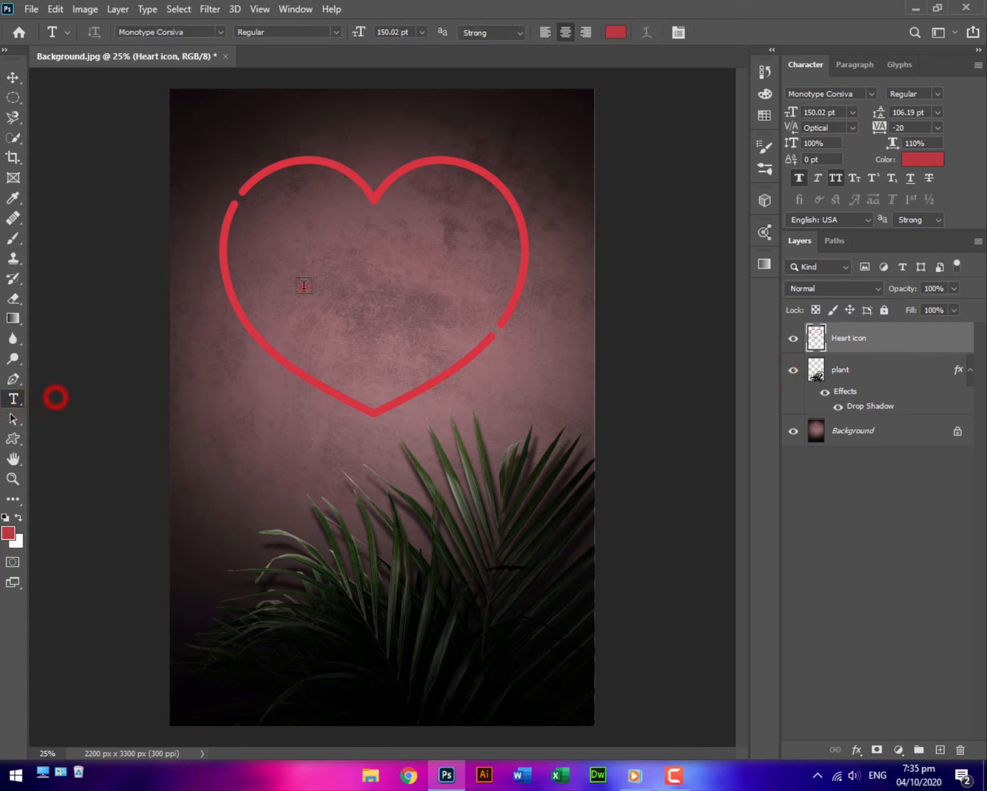
pyautogui.click(304, 286)
pyautogui.write('GRA')
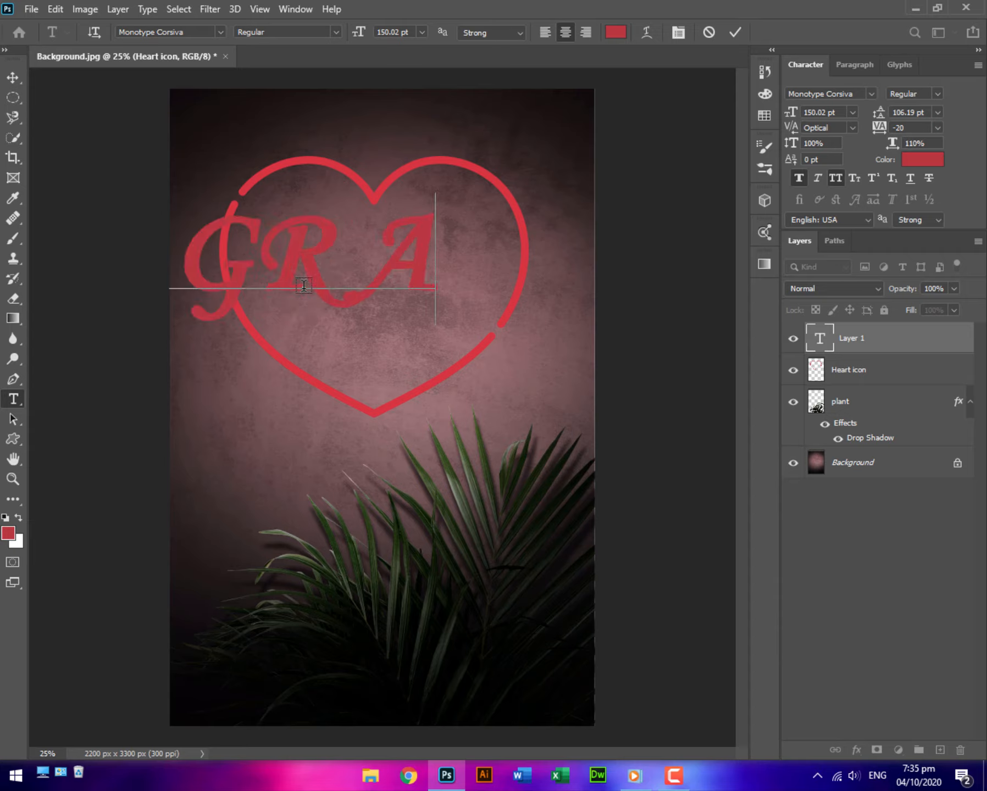
pyautogui.write('PHIC ')
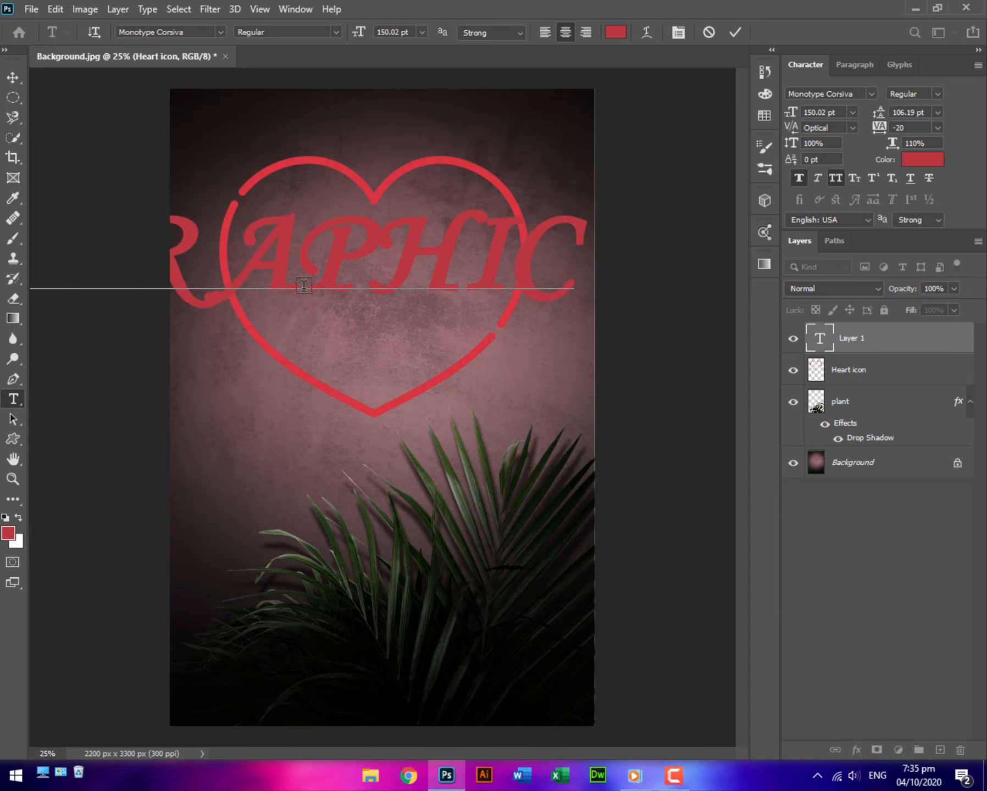
pyautogui.write('LOV')
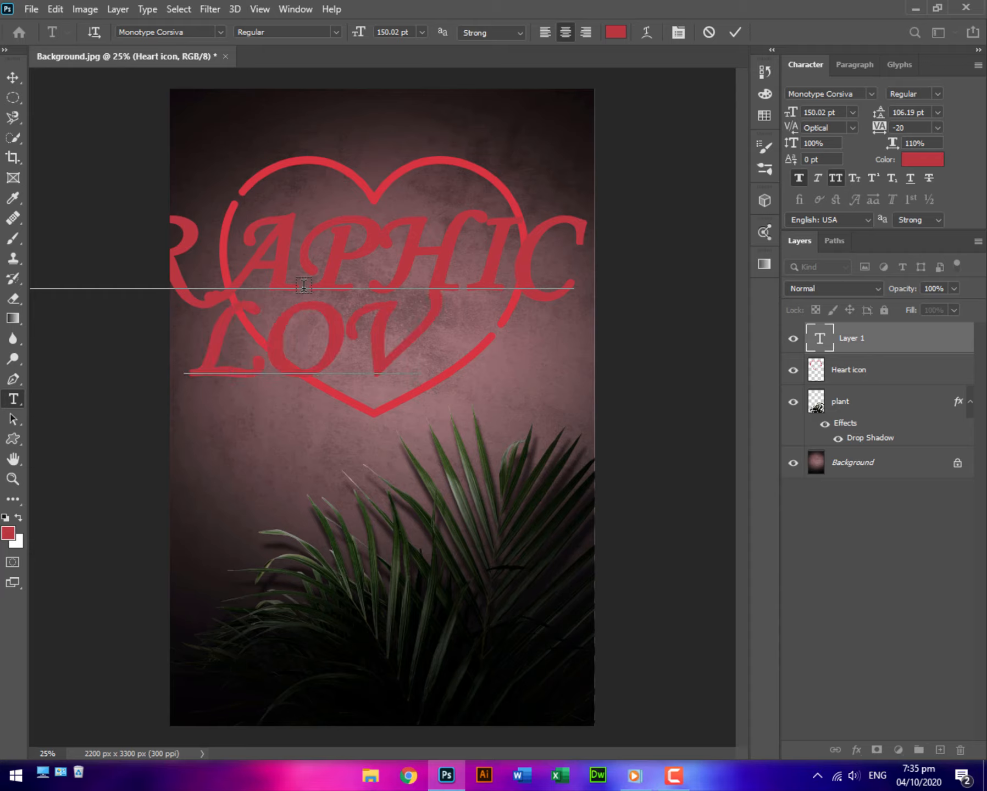
pyautogui.write('ER')
pyautogui.hotkey('ctrl', 'Return')
# - Scale the GRAPHIC LOVER text to about 64% width and 52% height and move it towards the heart's centre
pyautogui.hotkey('ctrl', 't')
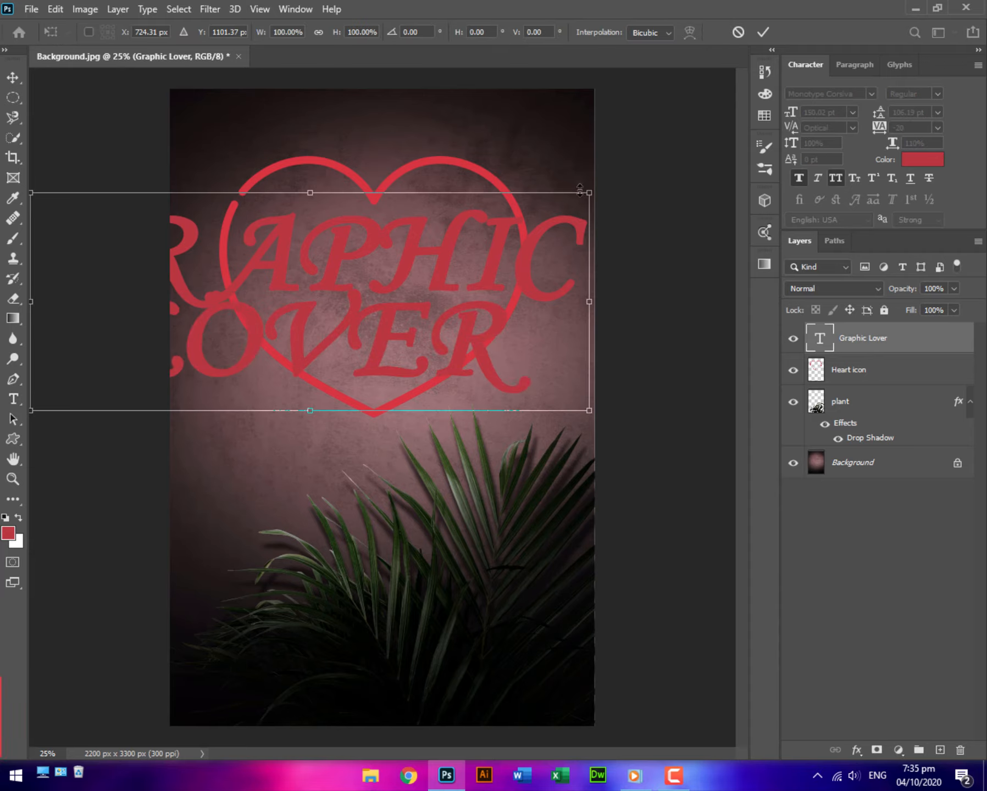
pyautogui.moveTo(588, 194); pyautogui.dragTo(497, 244)
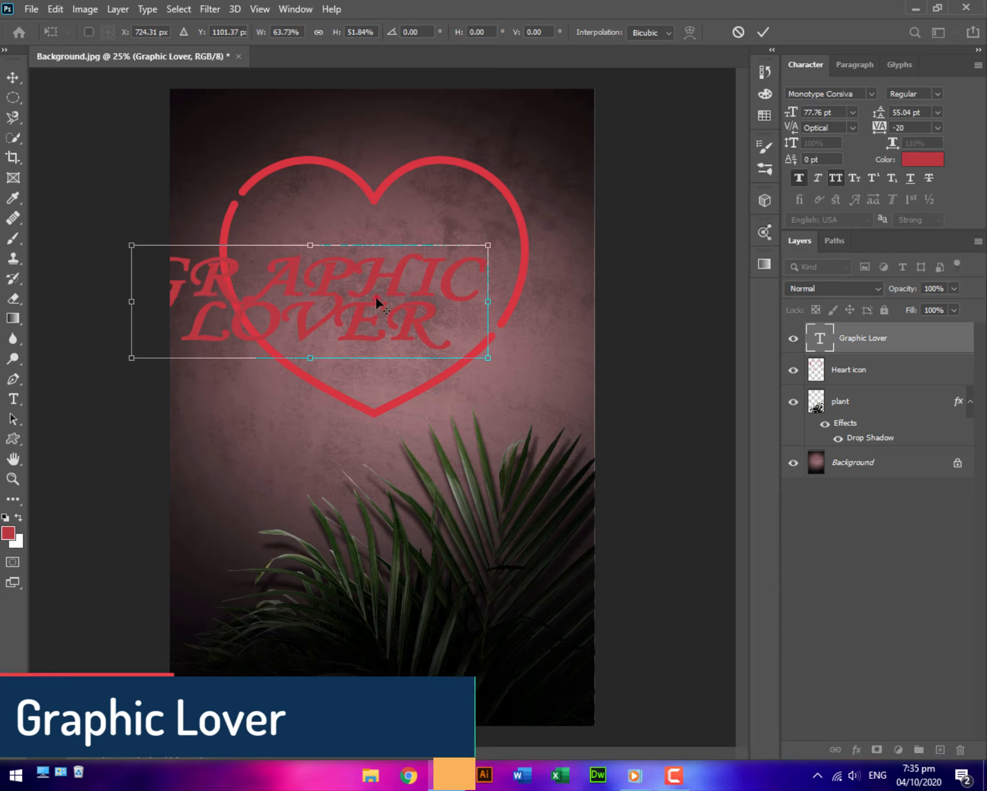
pyautogui.moveTo(375, 296); pyautogui.dragTo(438, 259)
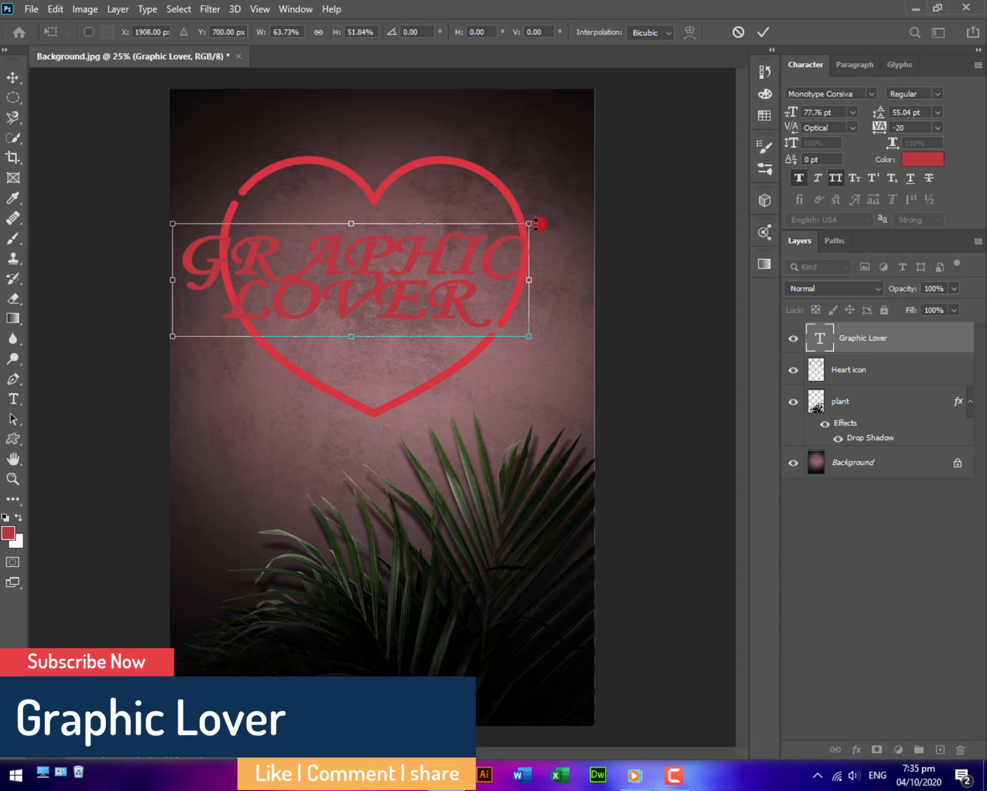
pyautogui.moveTo(529, 224); pyautogui.dragTo(558, 268)
pyautogui.hotkey('ctrl', 'z')
pyautogui.moveTo(531, 222); pyautogui.dragTo(507, 242)
pyautogui.hotkey('ctrl', 'z')
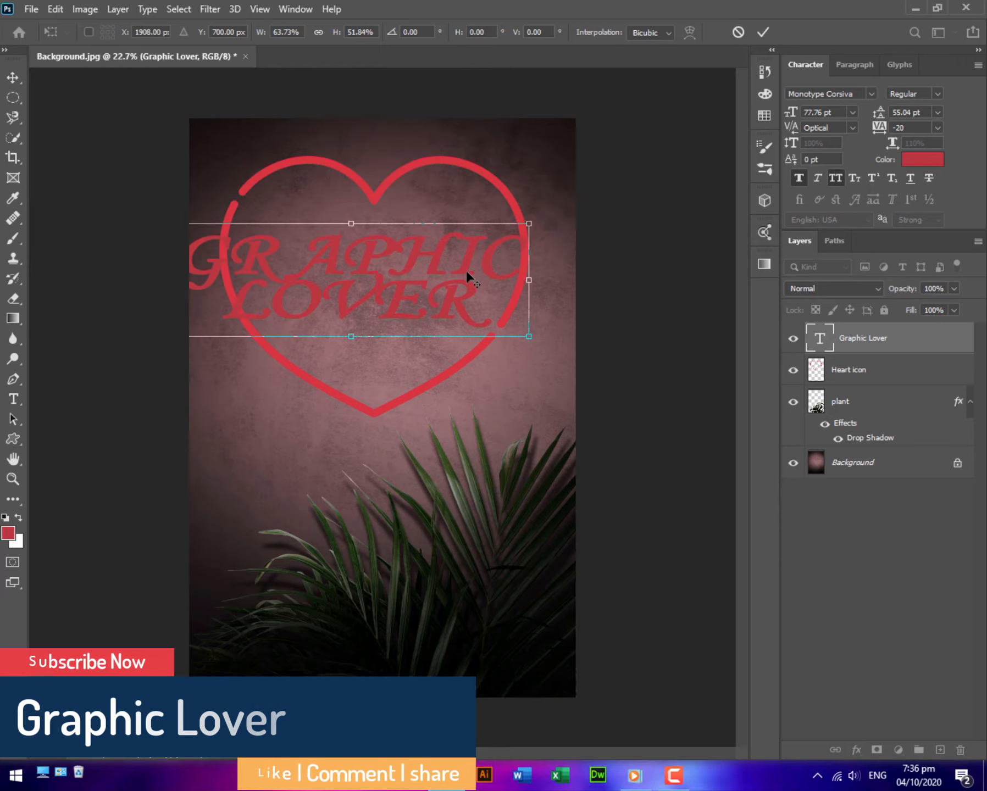
# - Shrink the GRAPHIC LOVER text to about 37% width, centre it inside the heart, and stretch its height to about 62.7 pt
pyautogui.scroll(-1, 391, 298)
pyautogui.scroll(2, 353, 298)
pyautogui.moveTo(393, 288); pyautogui.dragTo(451, 260)
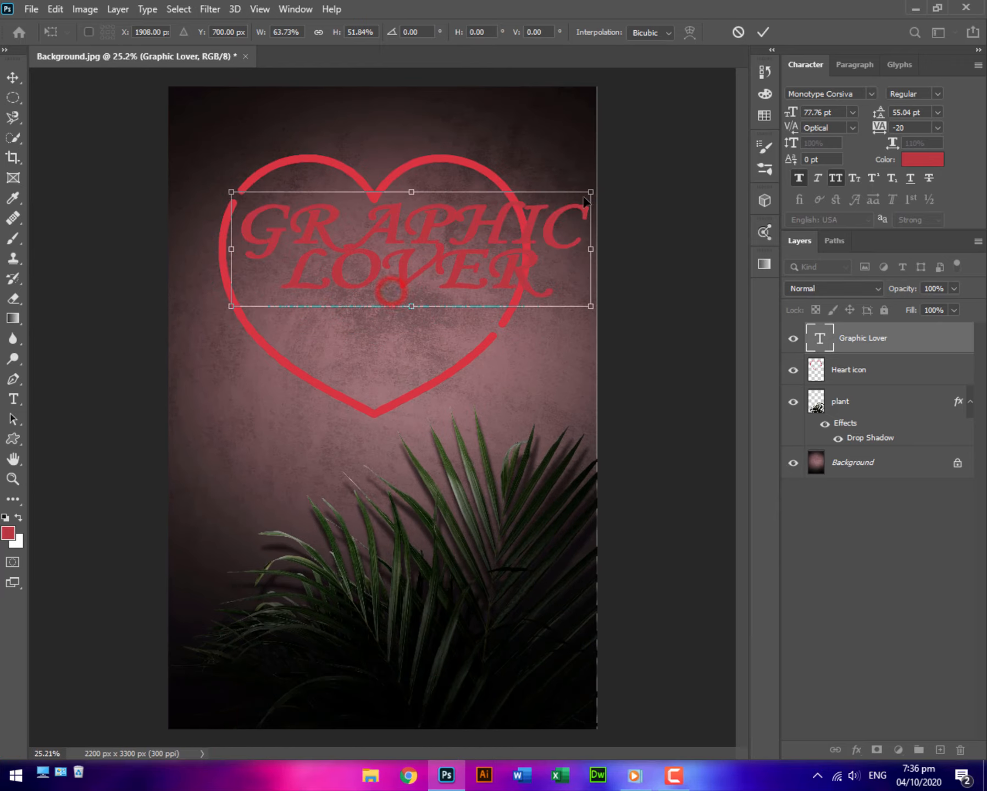
pyautogui.moveTo(585, 201); pyautogui.dragTo(577, 205)
pyautogui.moveTo(506, 235); pyautogui.dragTo(431, 286)
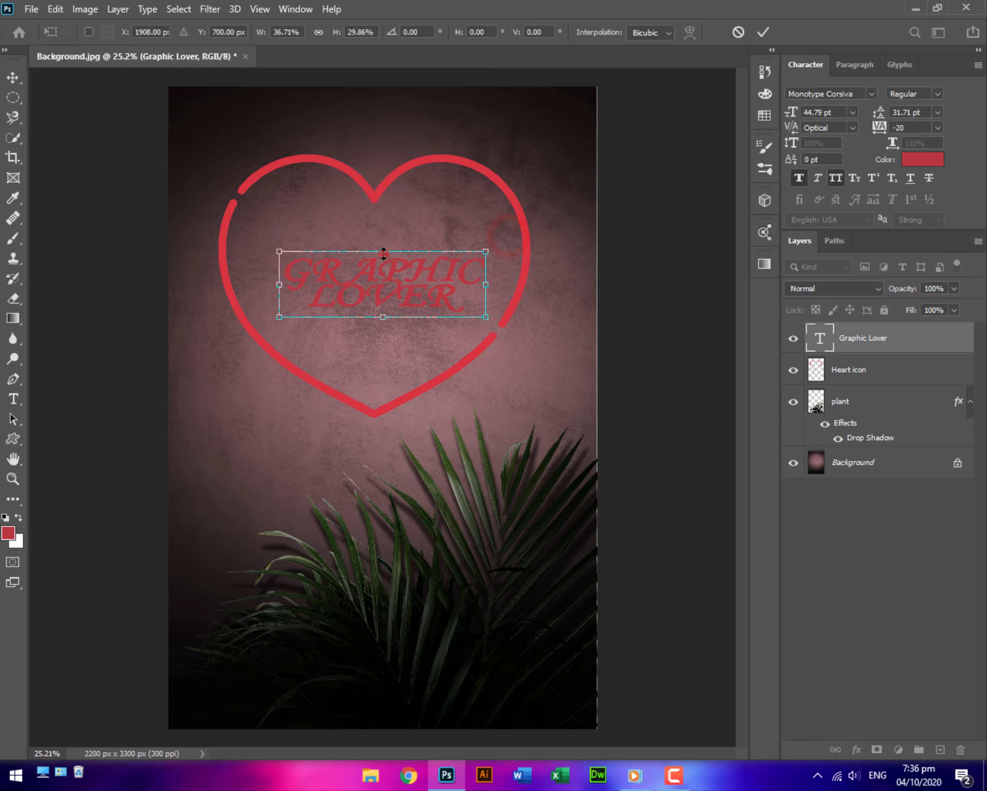
pyautogui.moveTo(383, 253); pyautogui.dragTo(401, 224)
pyautogui.press('Return')
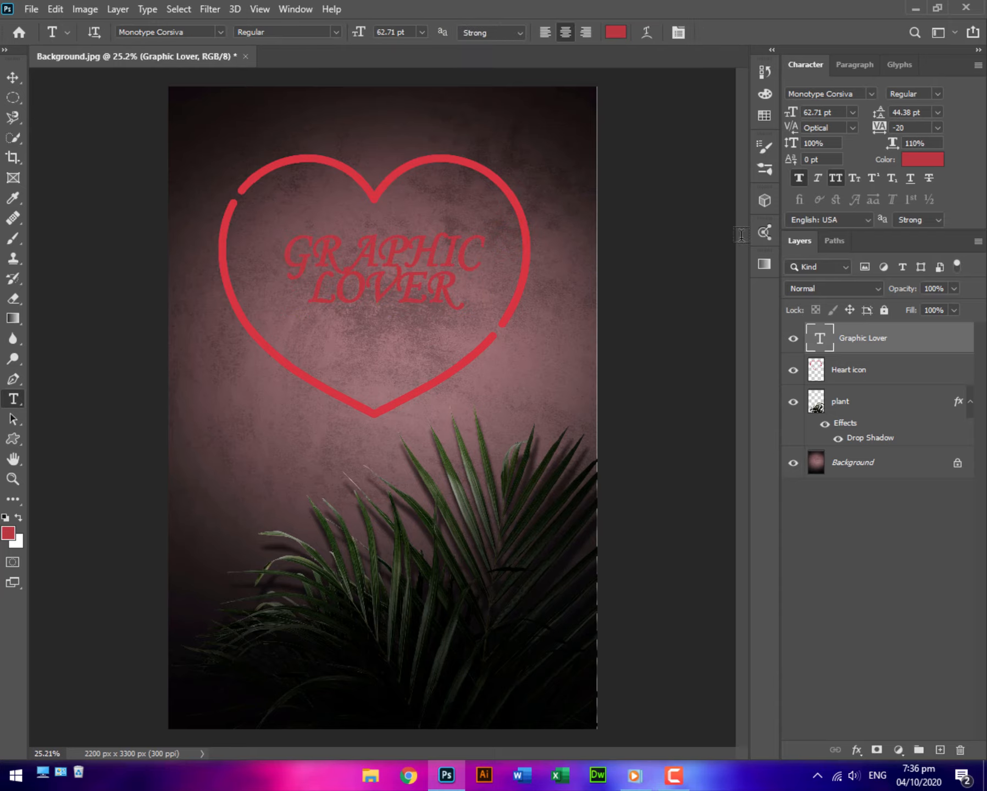
# - Reduce the font size of the word LOVER to about 50.7 pt, leaving the word GRAPHIC larger
pyautogui.doubleClick(458, 287)
pyautogui.moveTo(764, 201); pyautogui.dragTo(766, 181)
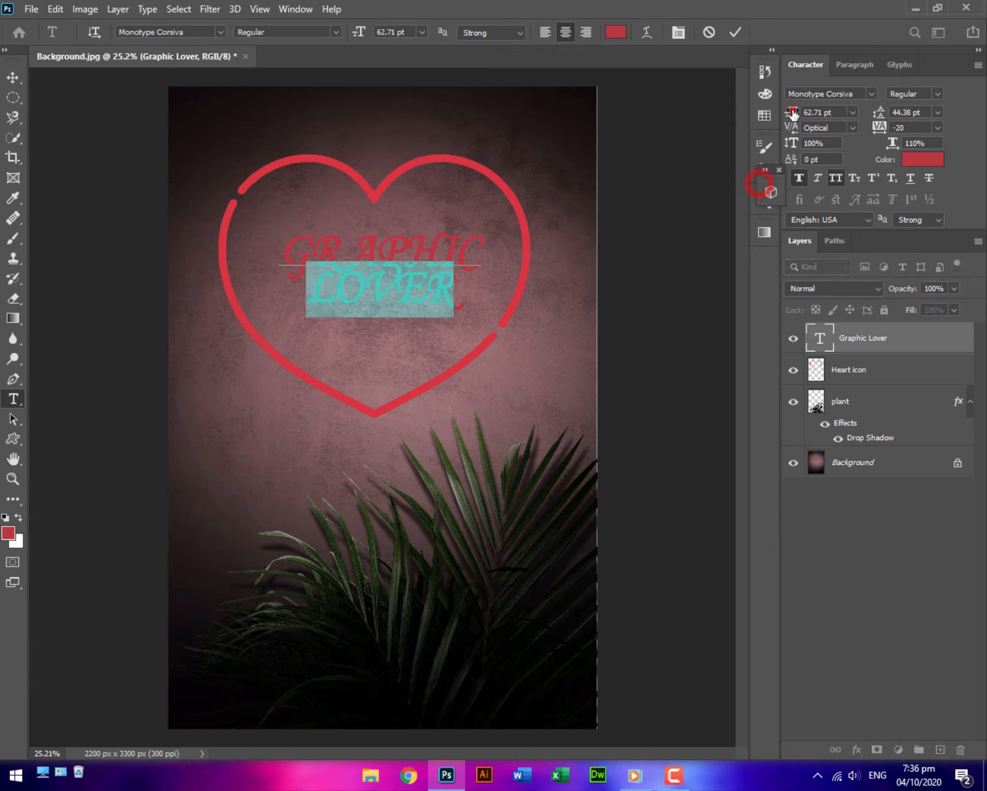
pyautogui.click(789, 112)
pyautogui.press('Down')
pyautogui.press('BackSpace')
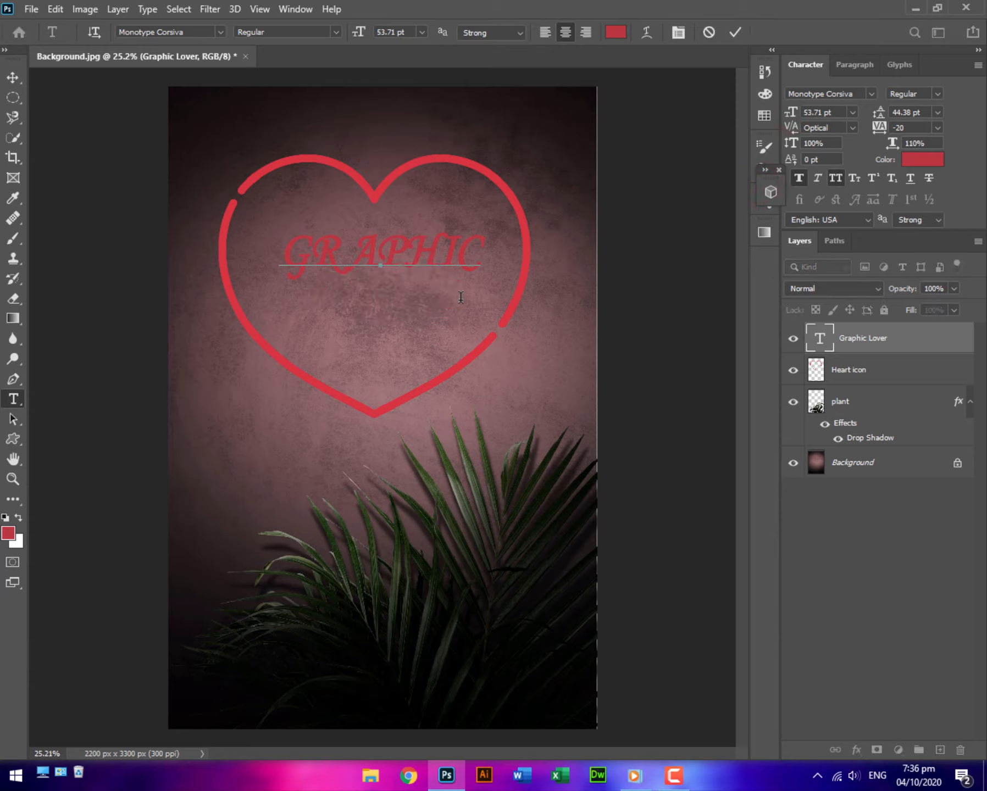
pyautogui.hotkey('ctrl', 'z')
pyautogui.moveTo(795, 113); pyautogui.dragTo(788, 117)
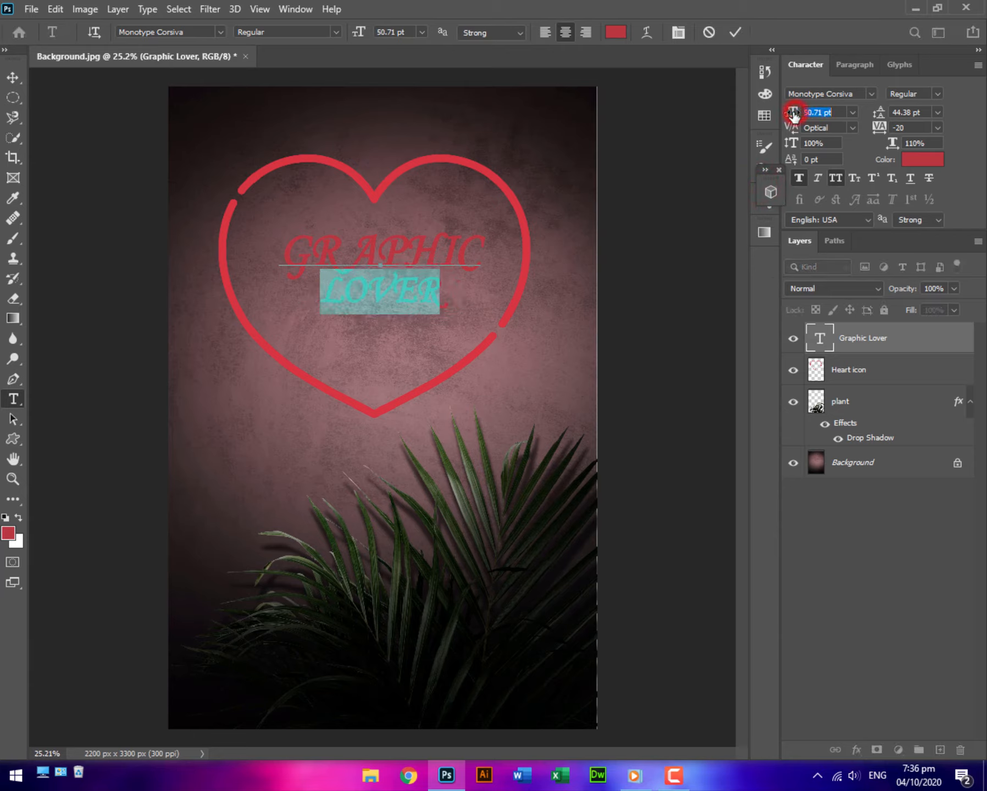
pyautogui.click(503, 297)
pyautogui.click(458, 297)
pyautogui.hotkey('ctrl', 'Return')
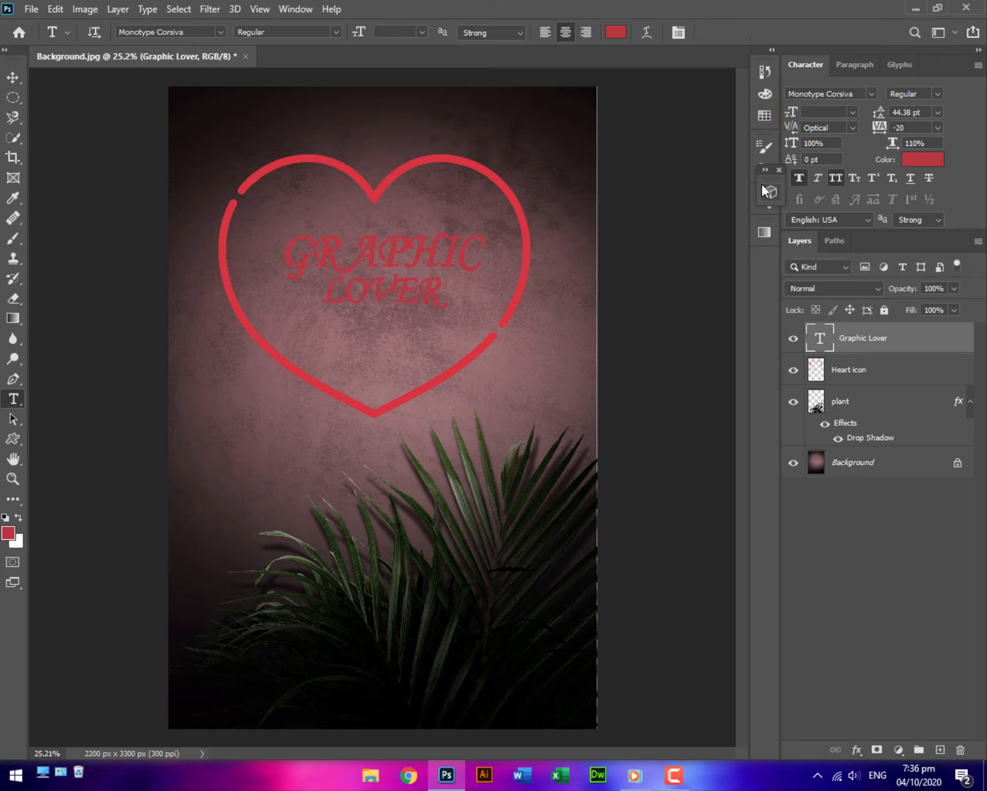
# - Enlarge the GRAPHIC LOVER text to about 125% width and 136% height and centre it inside the heart
pyautogui.moveTo(791, 115); pyautogui.dragTo(802, 117)
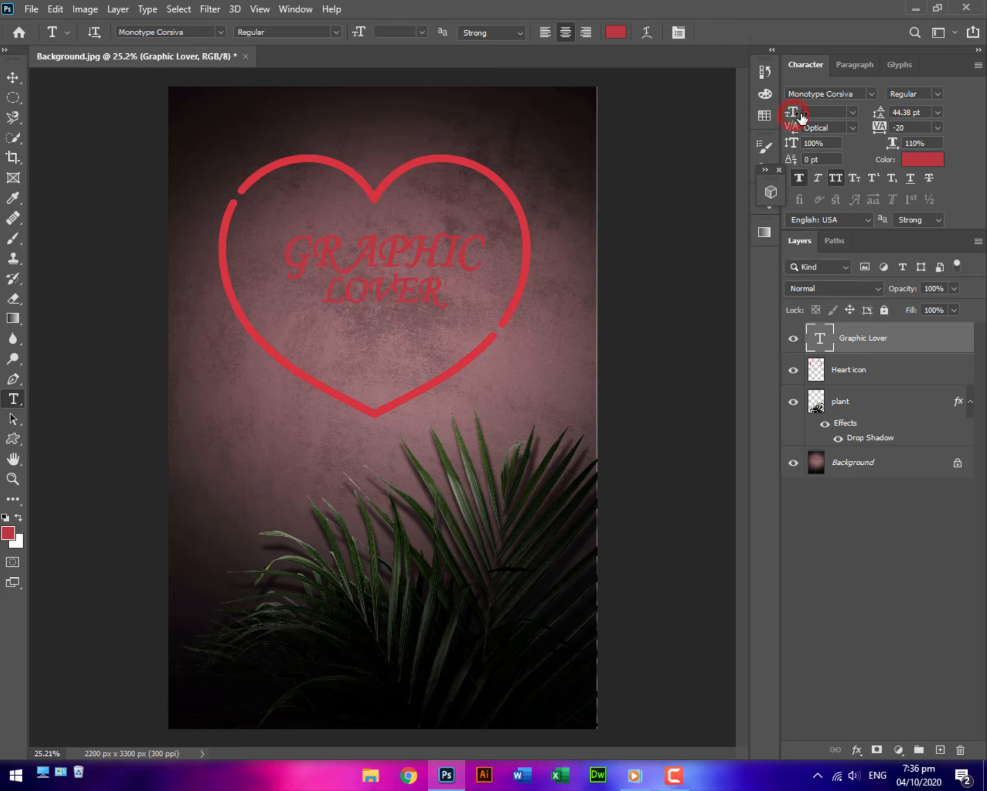
pyautogui.hotkey('ctrl', 't')
pyautogui.moveTo(484, 223); pyautogui.dragTo(504, 216)
pyautogui.moveTo(402, 272); pyautogui.dragTo(397, 279)
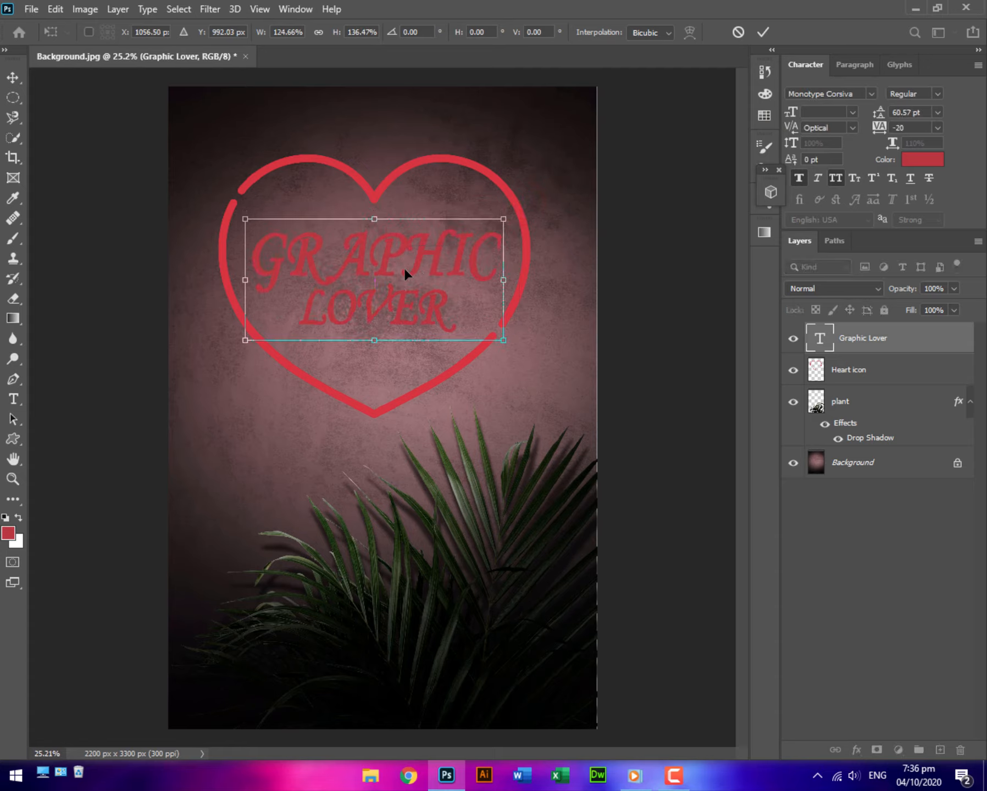
pyautogui.press('Return')
# - Recolour the GRAPHIC LOVER text with the red sampled from the heart outline
pyautogui.click(914, 160)
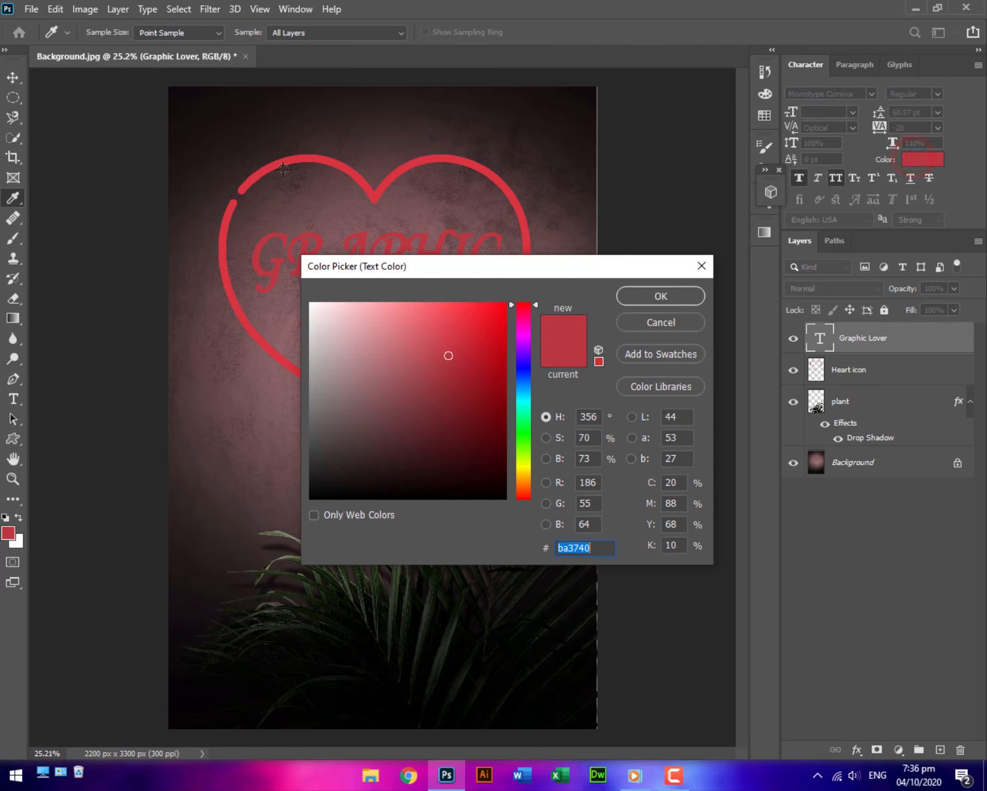
pyautogui.click(277, 163)
pyautogui.click(625, 290)
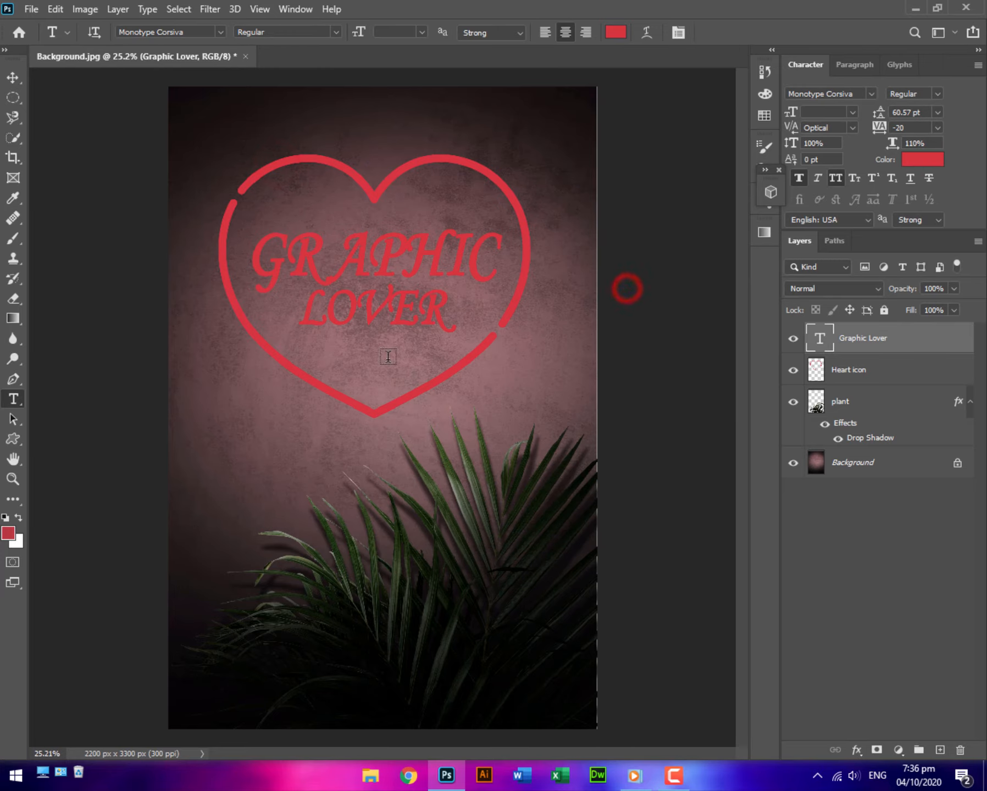
# - Convert the Graphic Lover text and Heart icon layers together into one smart object
pyautogui.keyDown('shift'); pyautogui.click(901, 374); pyautogui.keyUp('shift')
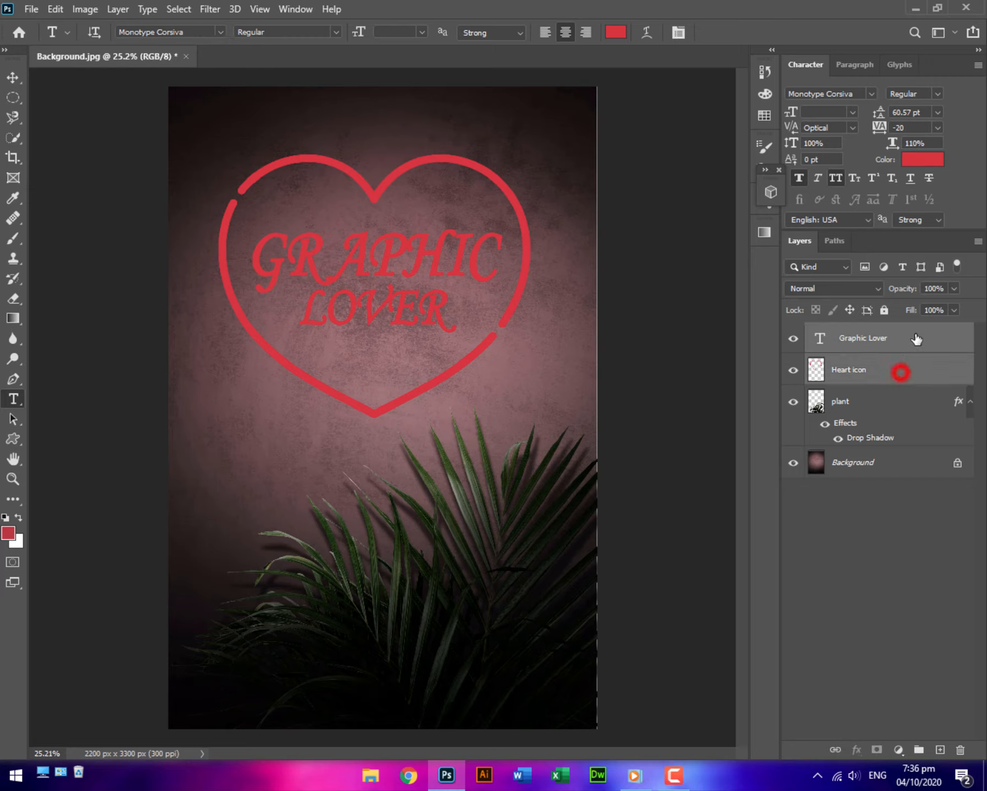
pyautogui.rightClick(901, 372)
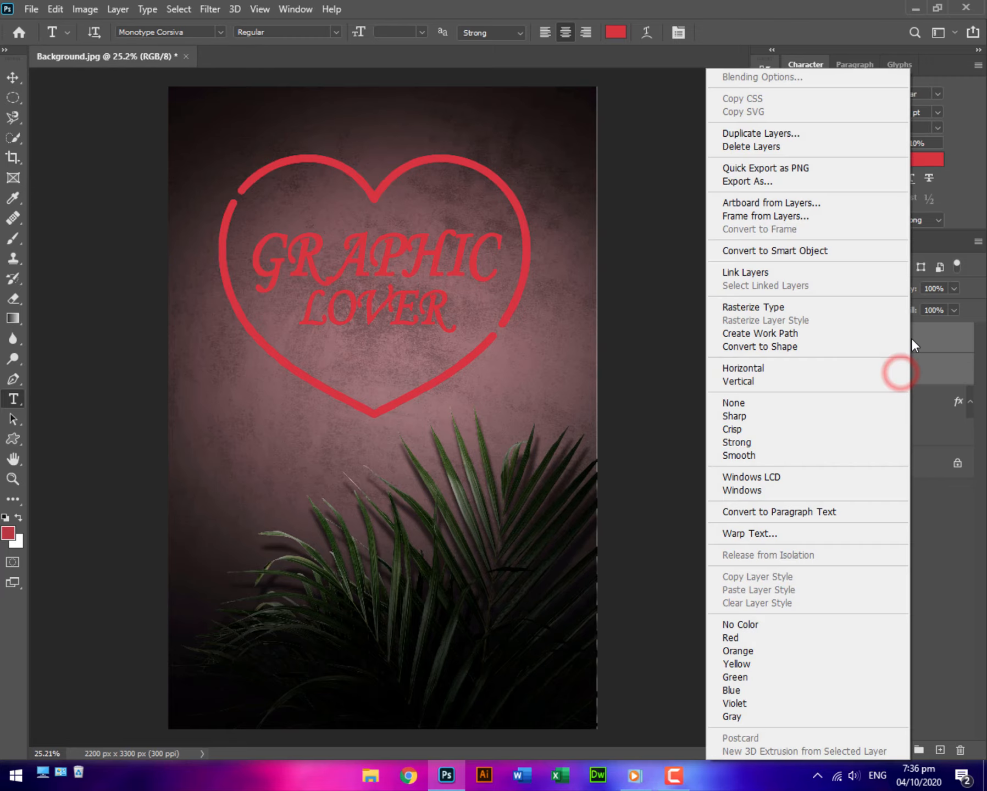
pyautogui.click(786, 251)
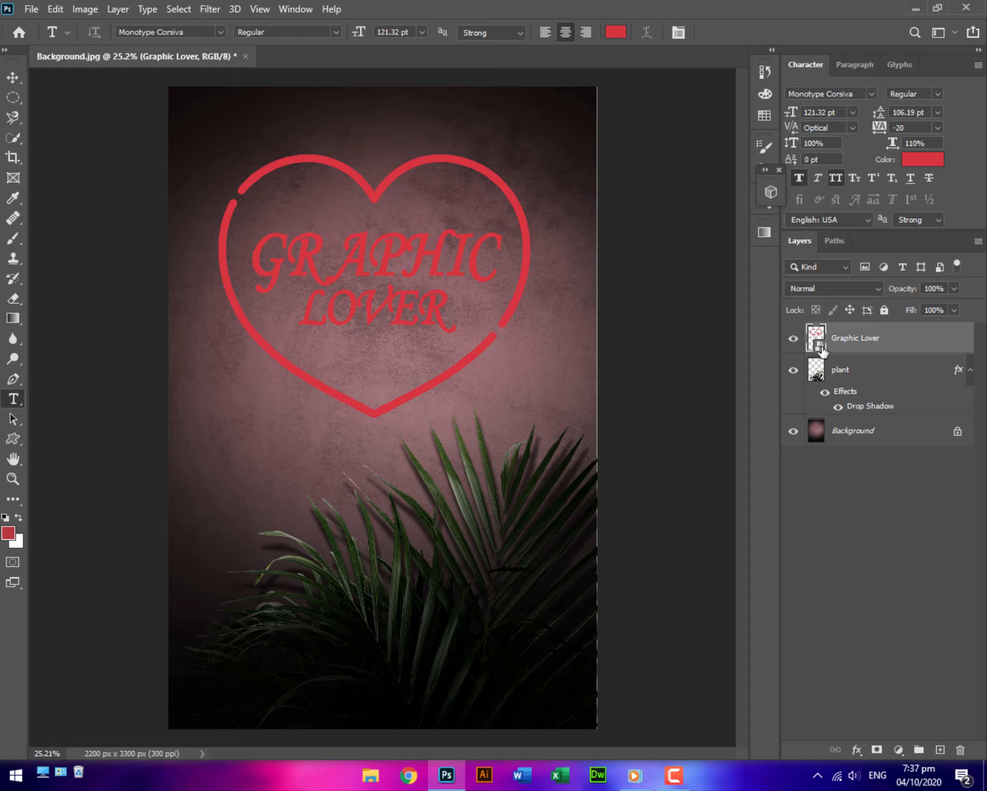
# - Duplicate the Graphic Lover smart object layer
pyautogui.rightClick(910, 337)
pyautogui.click(910, 332)
pyautogui.moveTo(909, 332); pyautogui.dragTo(940, 750)
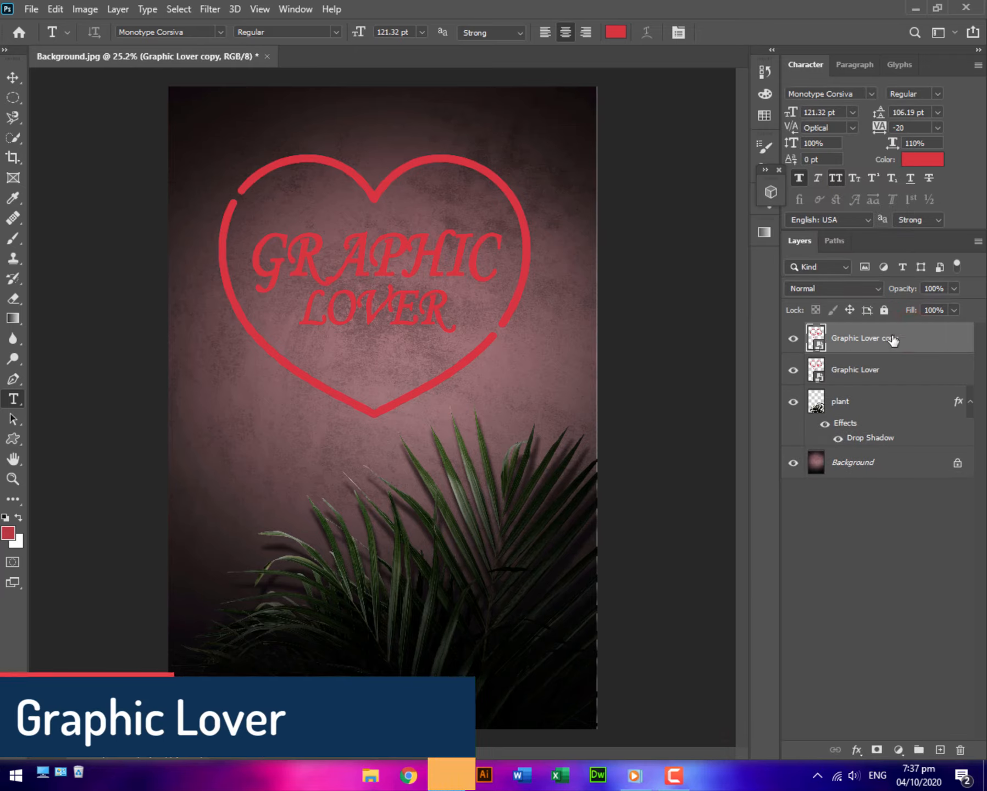
# - Hide the Graphic Lover copy layer and set the original Graphic Lover layer's fill to 0%
pyautogui.click(878, 369)
pyautogui.click(793, 338)
pyautogui.click(886, 338)
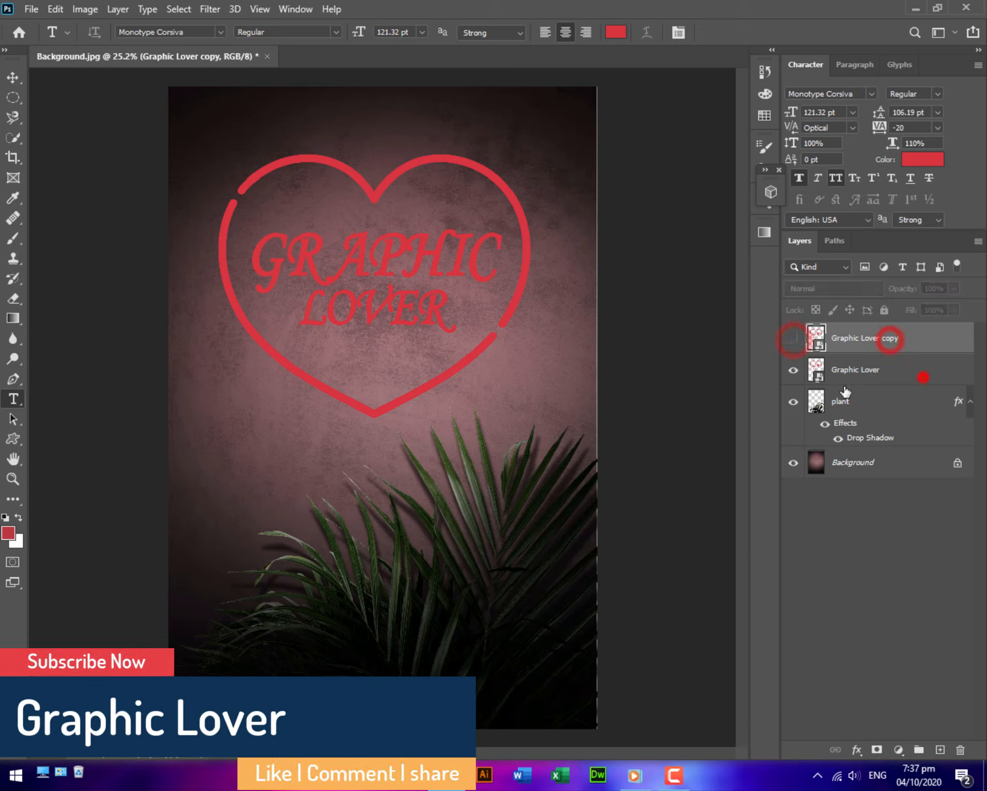
pyautogui.click(921, 375)
pyautogui.moveTo(908, 312); pyautogui.dragTo(901, 311)
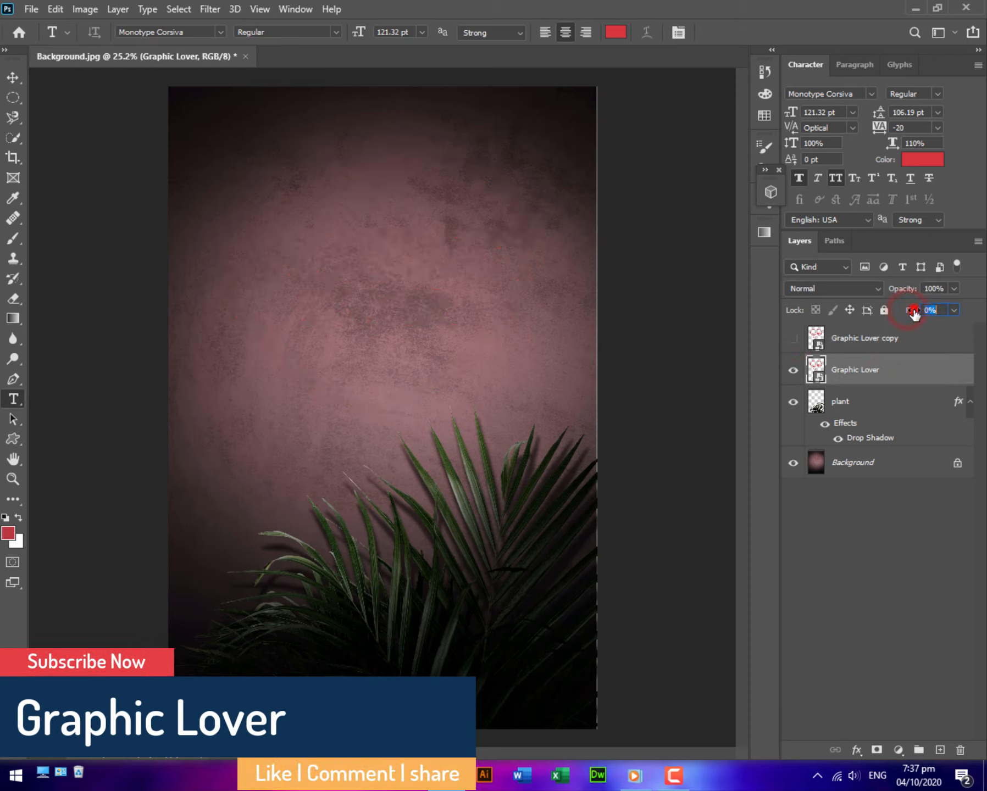
# - Apply a white (ffffff) Color Overlay in Normal mode at 95% opacity to the original Graphic Lover layer
pyautogui.click(933, 371)
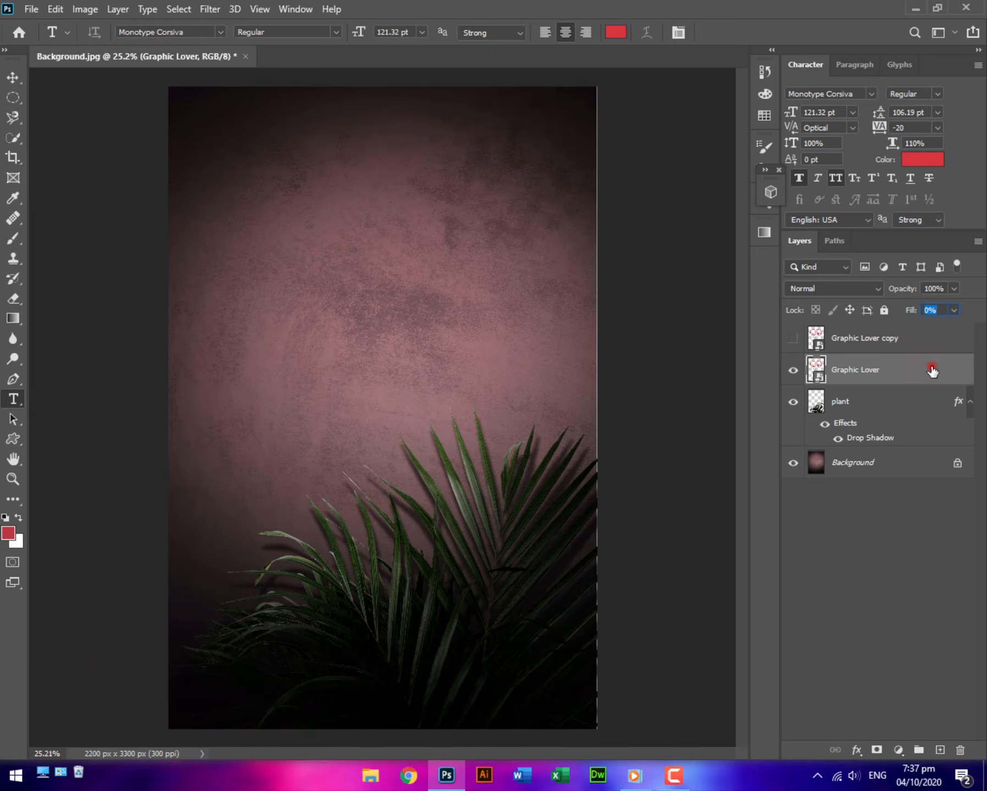
pyautogui.doubleClick(932, 370)
pyautogui.click(837, 11)
pyautogui.rightClick(906, 369)
pyautogui.click(763, 115)
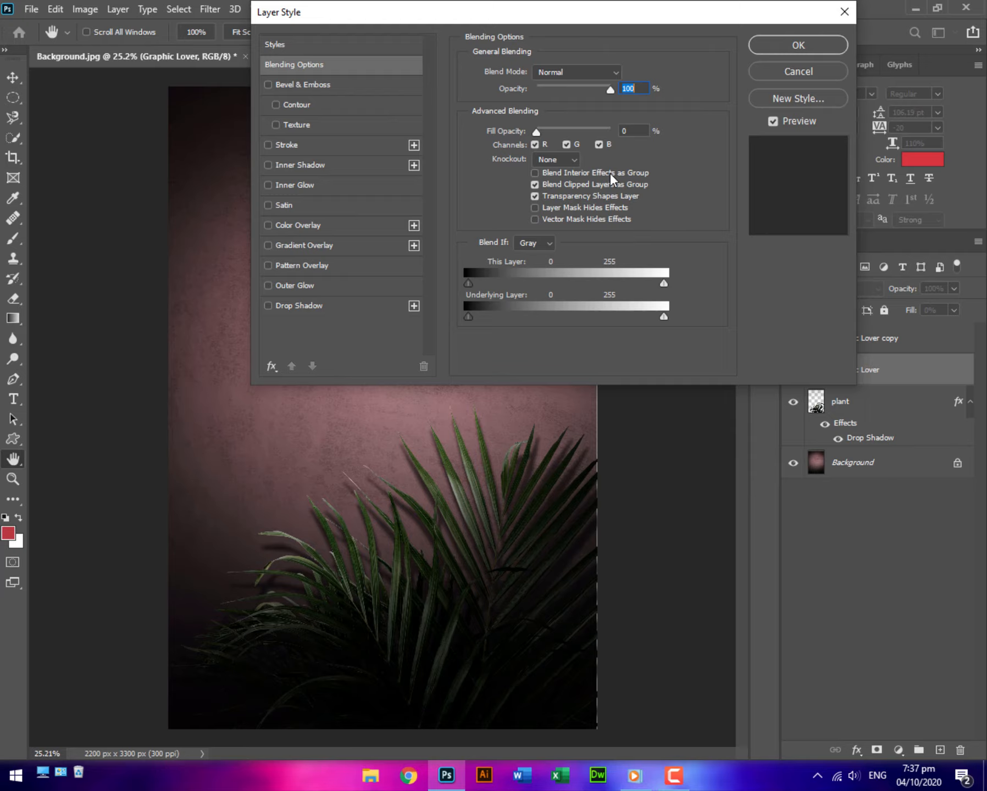
pyautogui.click(305, 230)
pyautogui.click(636, 73)
pyautogui.moveTo(362, 325); pyautogui.dragTo(288, 288)
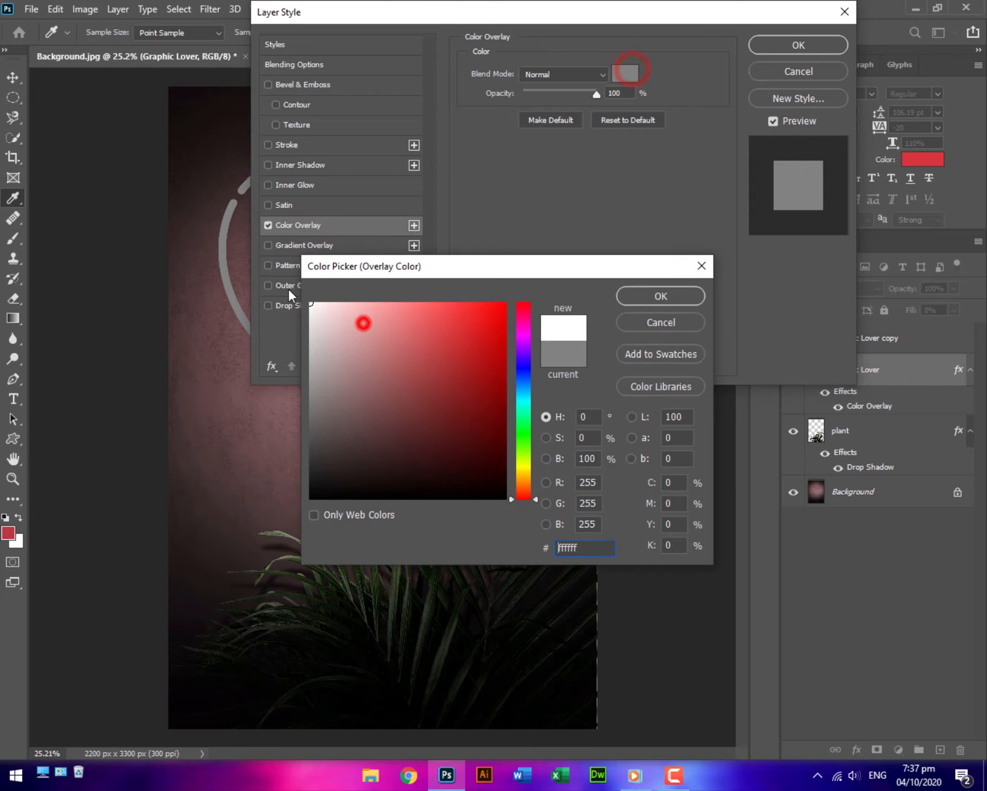
pyautogui.click(646, 295)
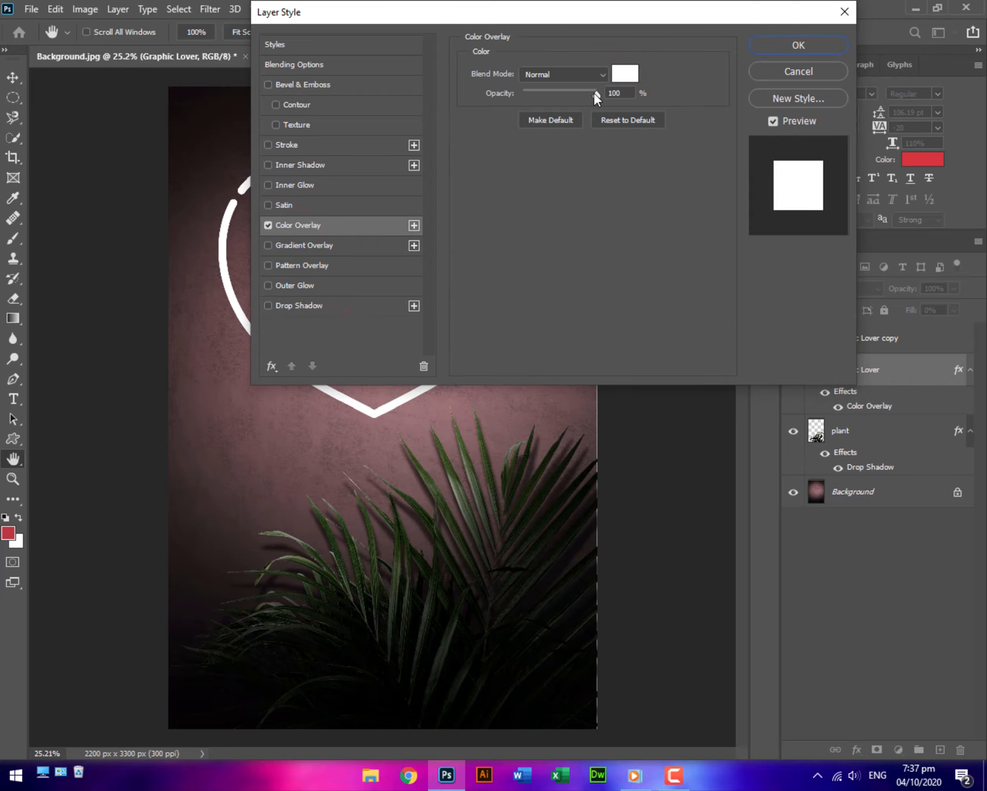
pyautogui.moveTo(595, 92); pyautogui.dragTo(593, 92)
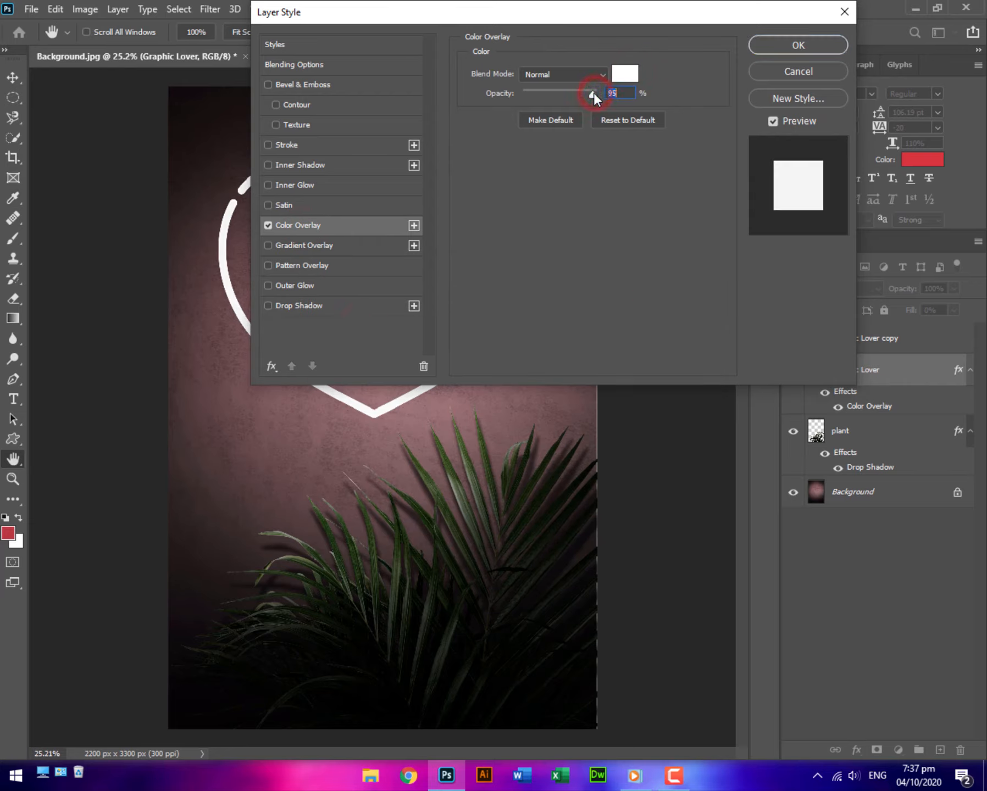
pyautogui.click(796, 46)
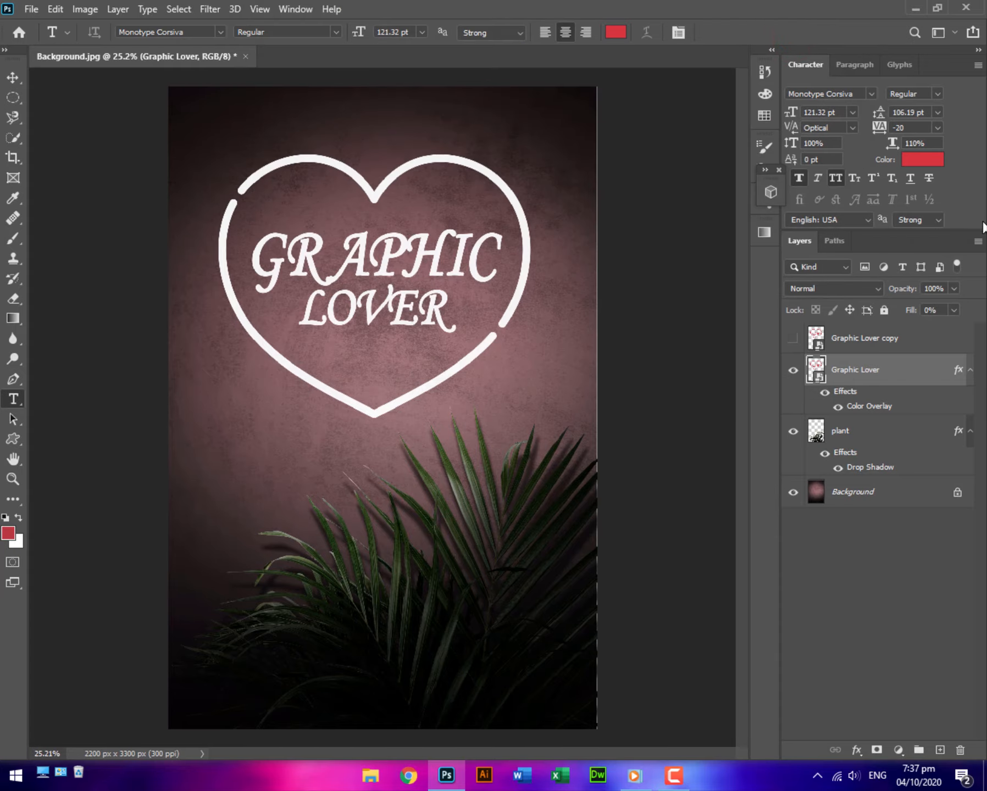
# - Add an Outer Glow to the Graphic Lover layer with Soft Light blend mode and 40% opacity
pyautogui.rightClick(906, 369)
pyautogui.click(715, 112)
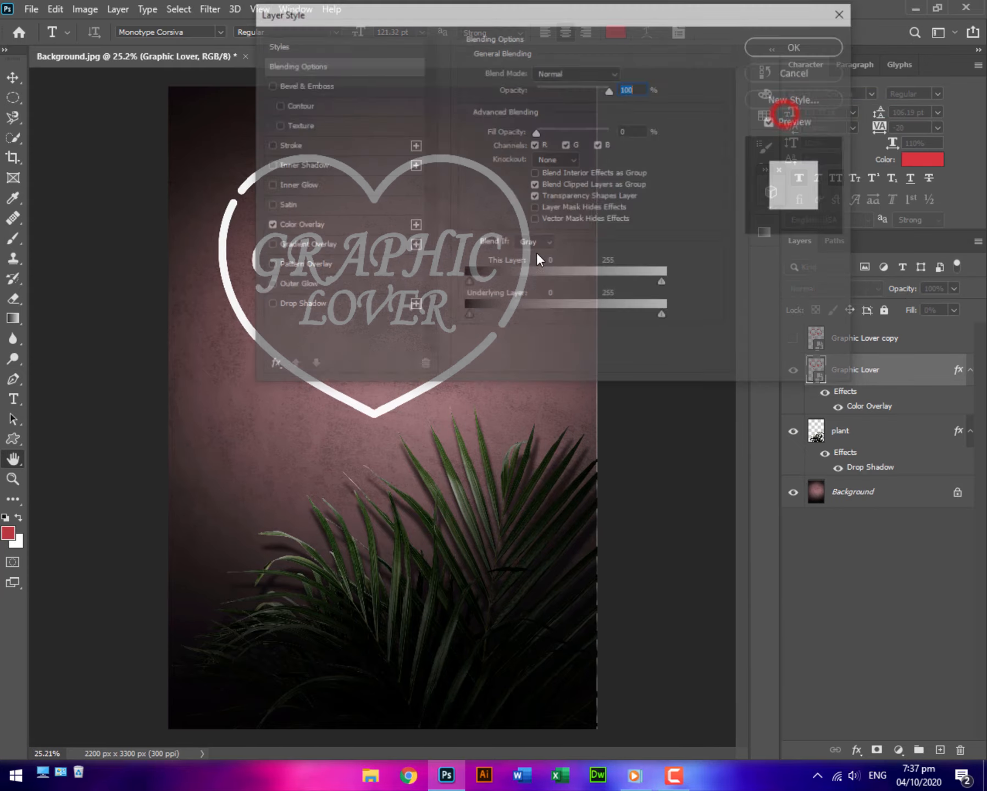
pyautogui.moveTo(551, 39); pyautogui.dragTo(629, 64)
pyautogui.click(497, 272)
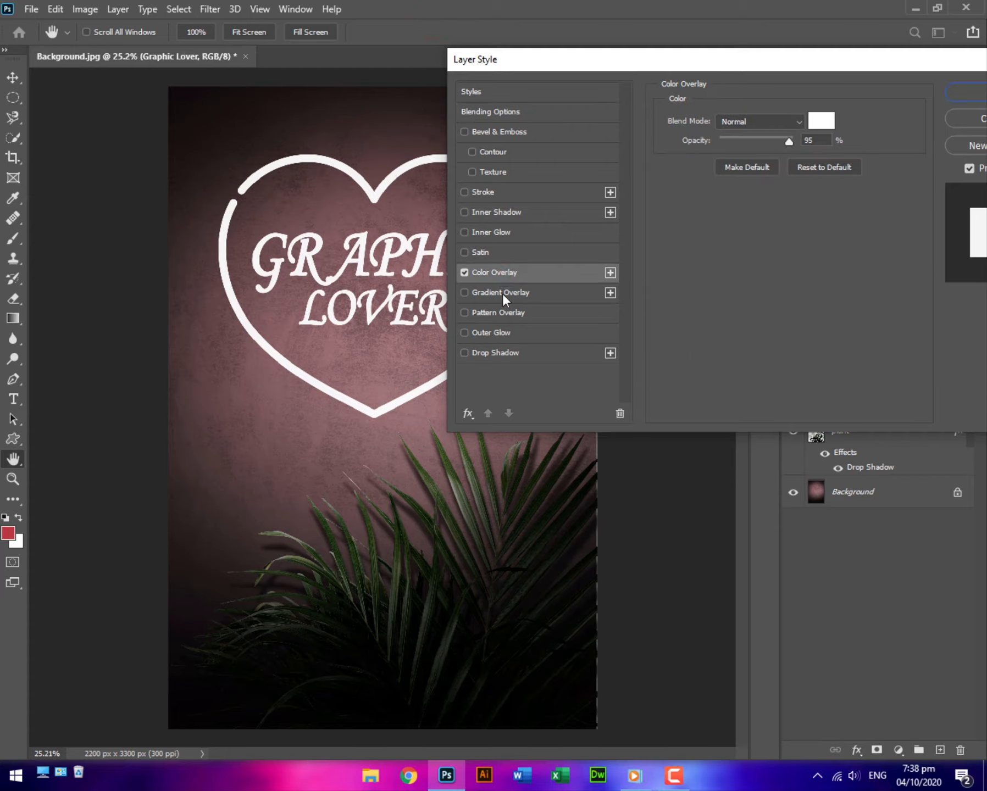
pyautogui.click(505, 329)
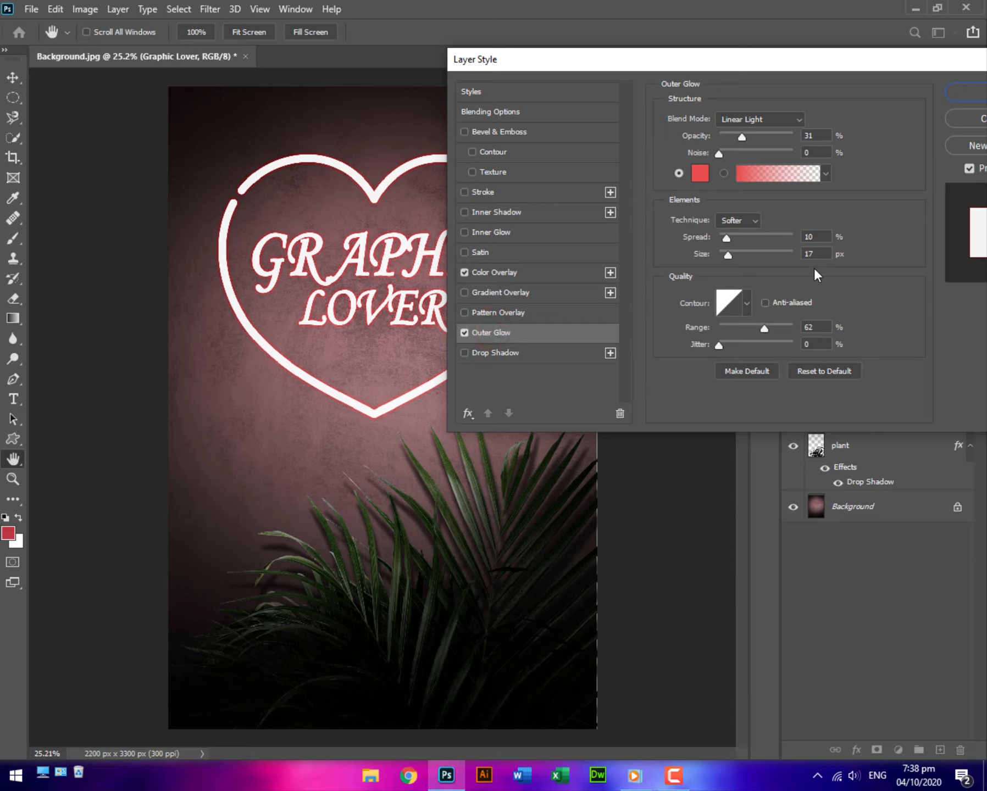
pyautogui.click(764, 119)
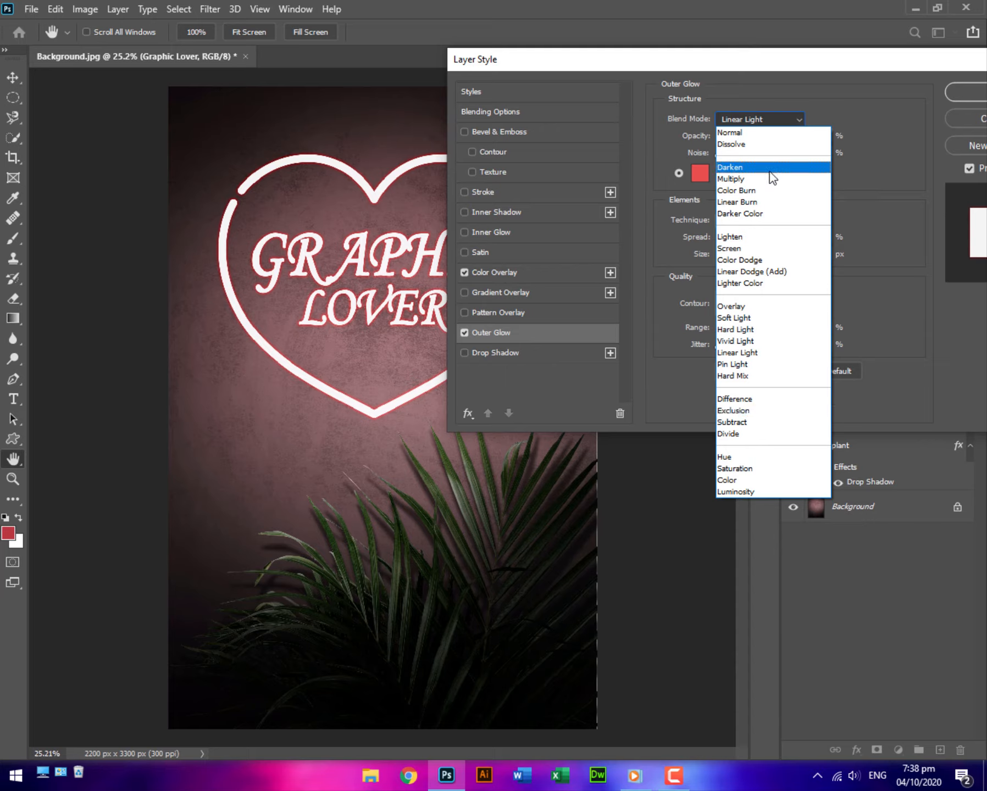
pyautogui.click(769, 258)
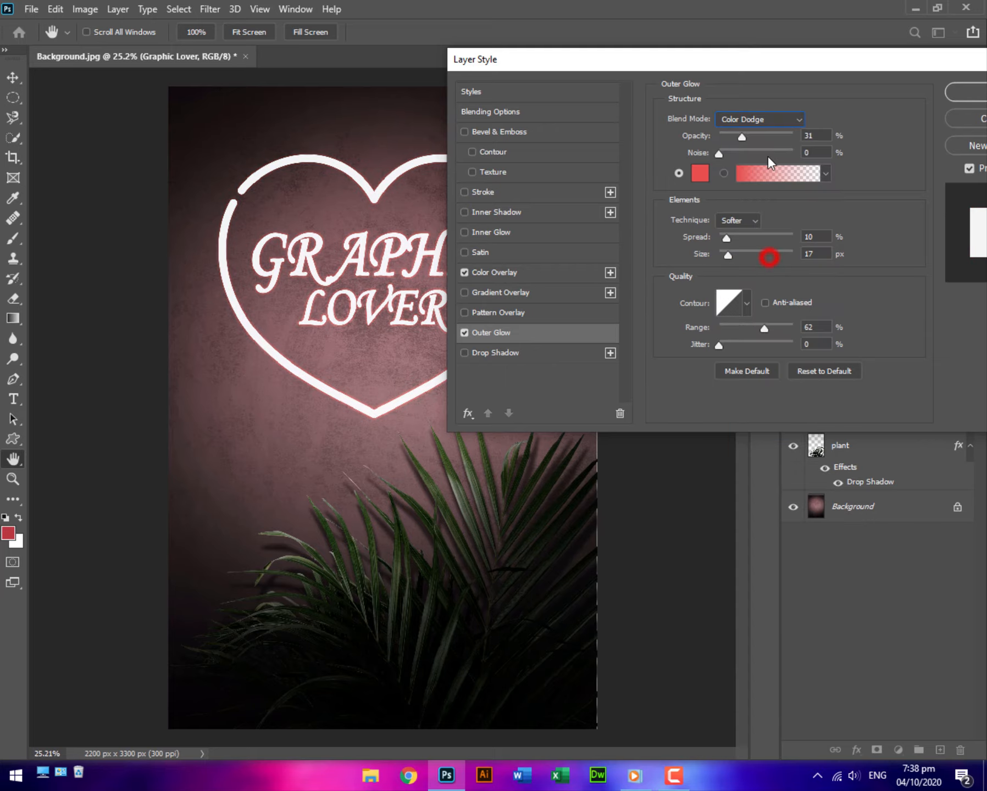
pyautogui.click(761, 119)
pyautogui.click(751, 317)
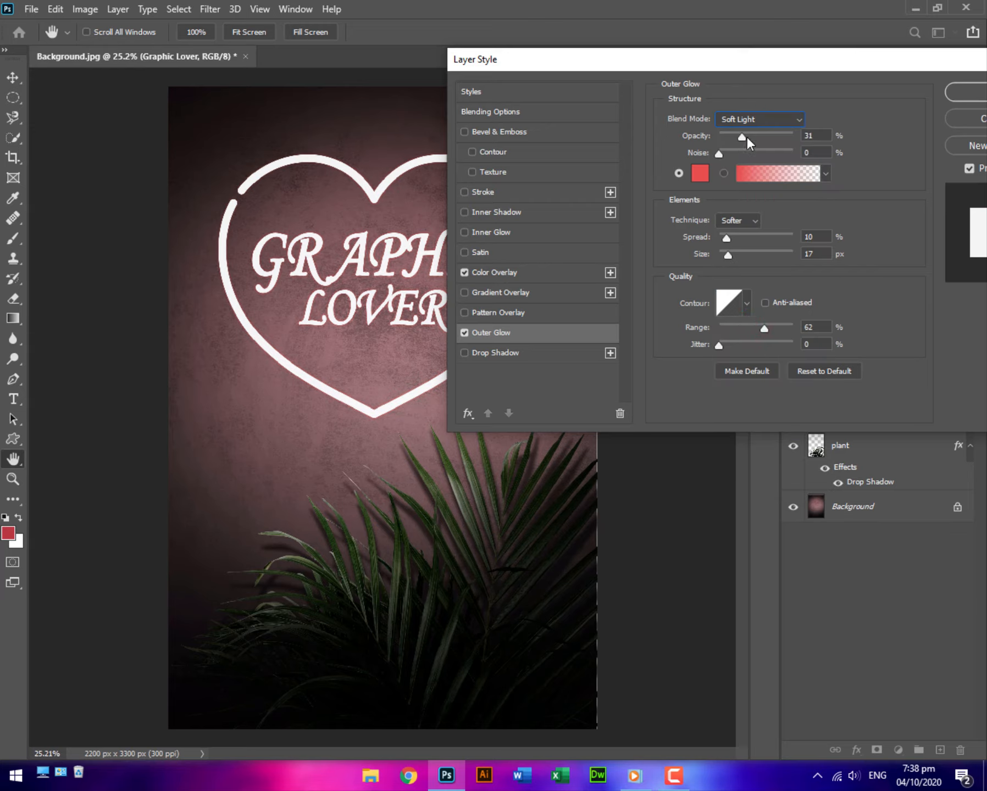
pyautogui.moveTo(743, 136); pyautogui.dragTo(750, 137)
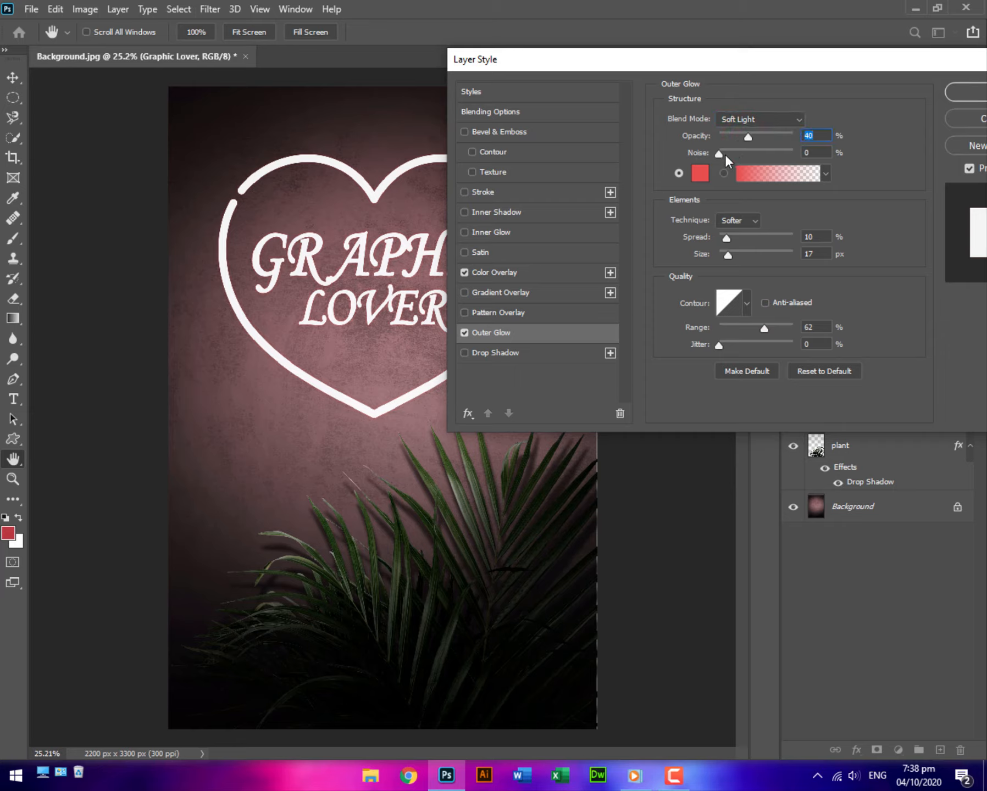
# - Set the Outer Glow colour to FF4B4B
pyautogui.click(700, 173)
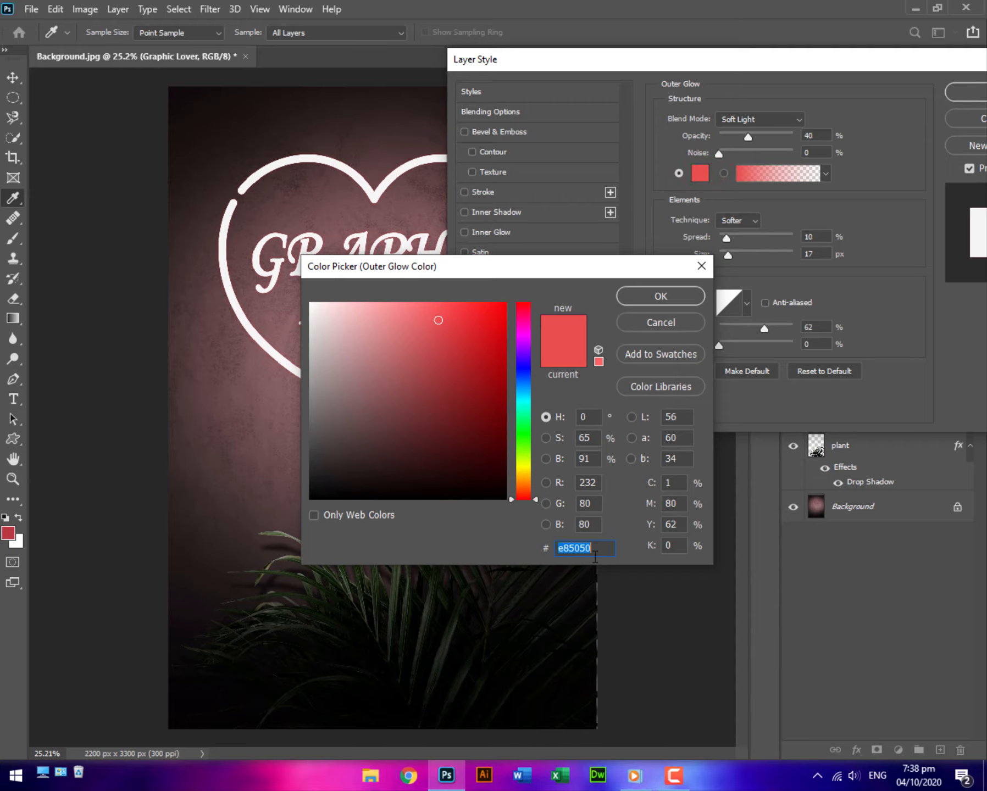
pyautogui.write('FF4B4B')
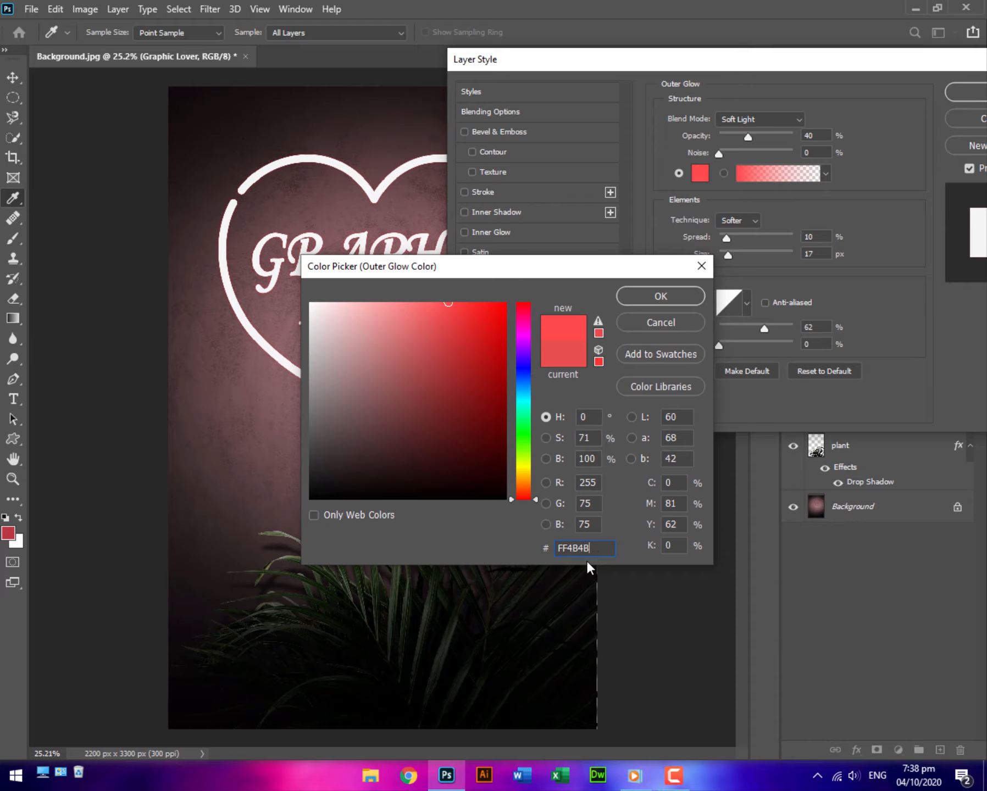
pyautogui.click(660, 295)
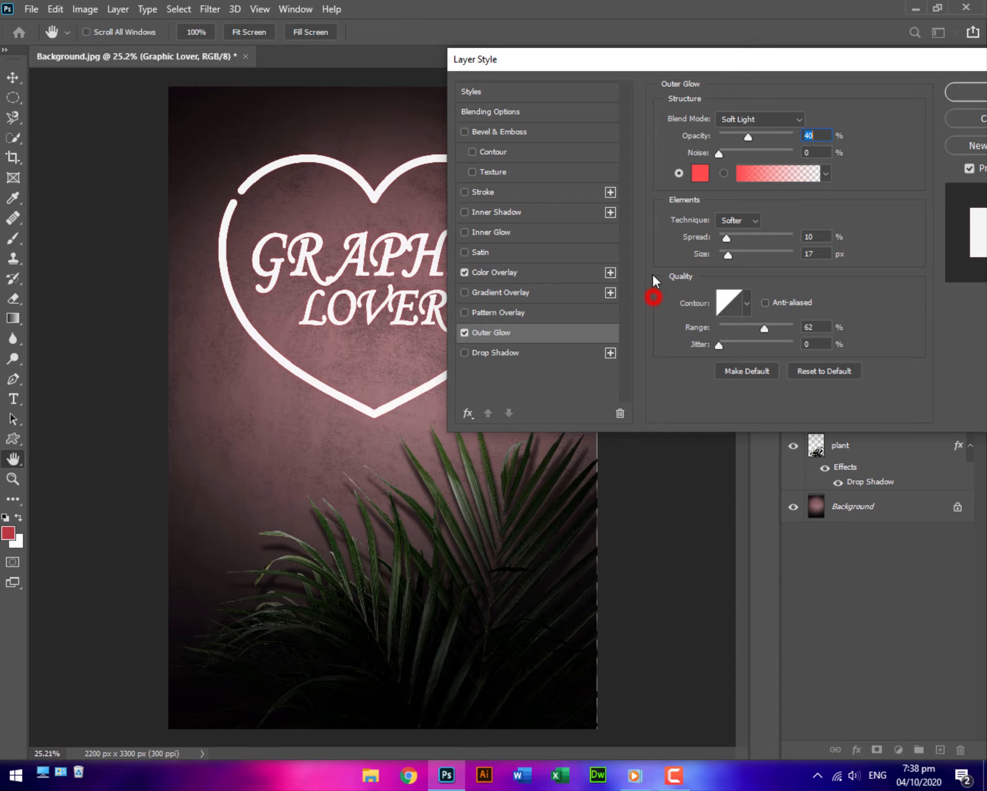
# - Set the Outer Glow's spread to 0%, size to 40 px and range to 50%
pyautogui.click(738, 219)
pyautogui.moveTo(726, 238)
pyautogui.mouseDown()
pyautogui.moveTo(717, 245)
pyautogui.moveTo(736, 258)
pyautogui.mouseUp()
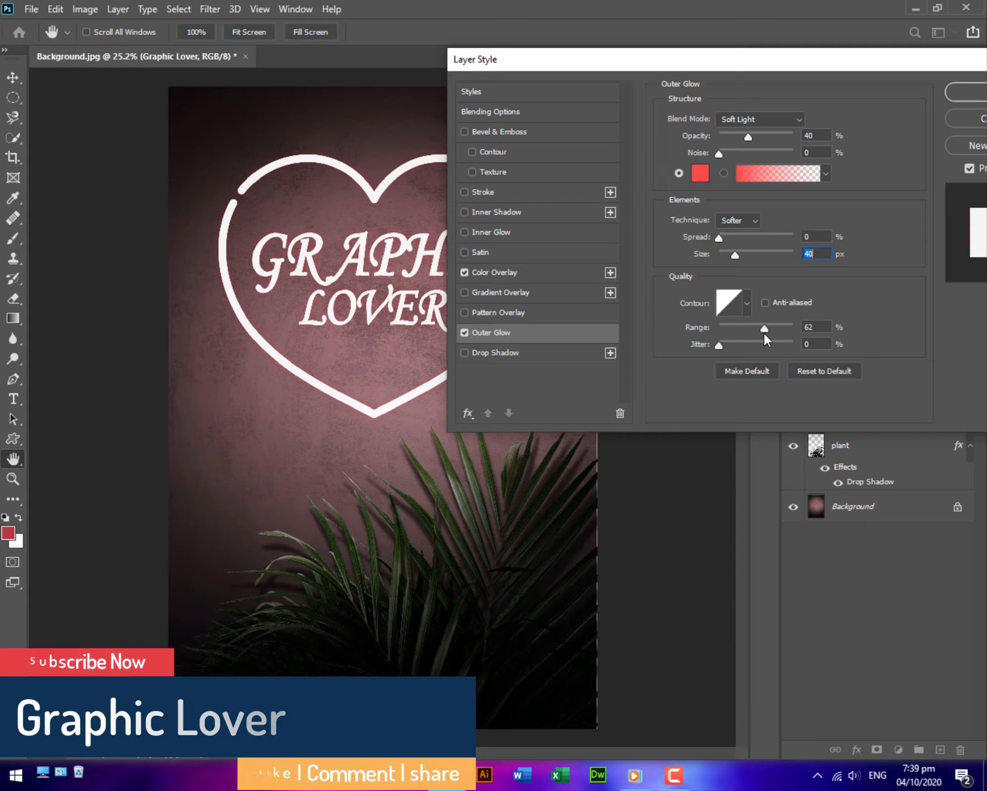
pyautogui.click(815, 327)
pyautogui.write('50')
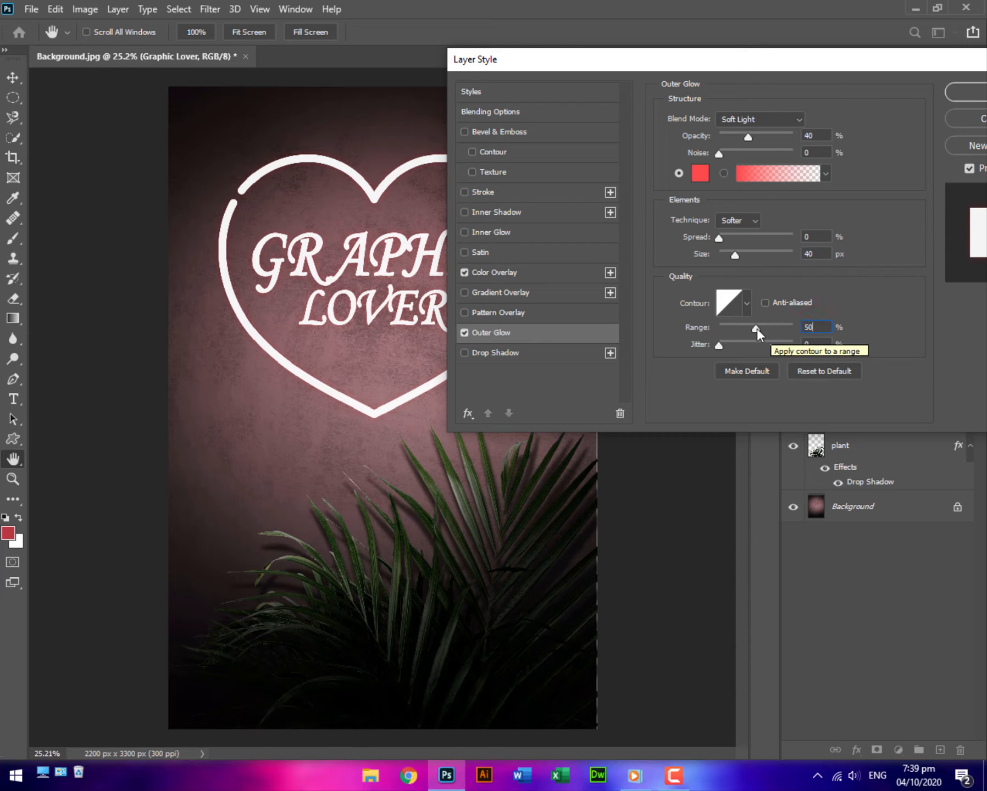
# - Add a Drop Shadow to the Graphic Lover layer with the Linear Burn blend mode
pyautogui.click(538, 352)
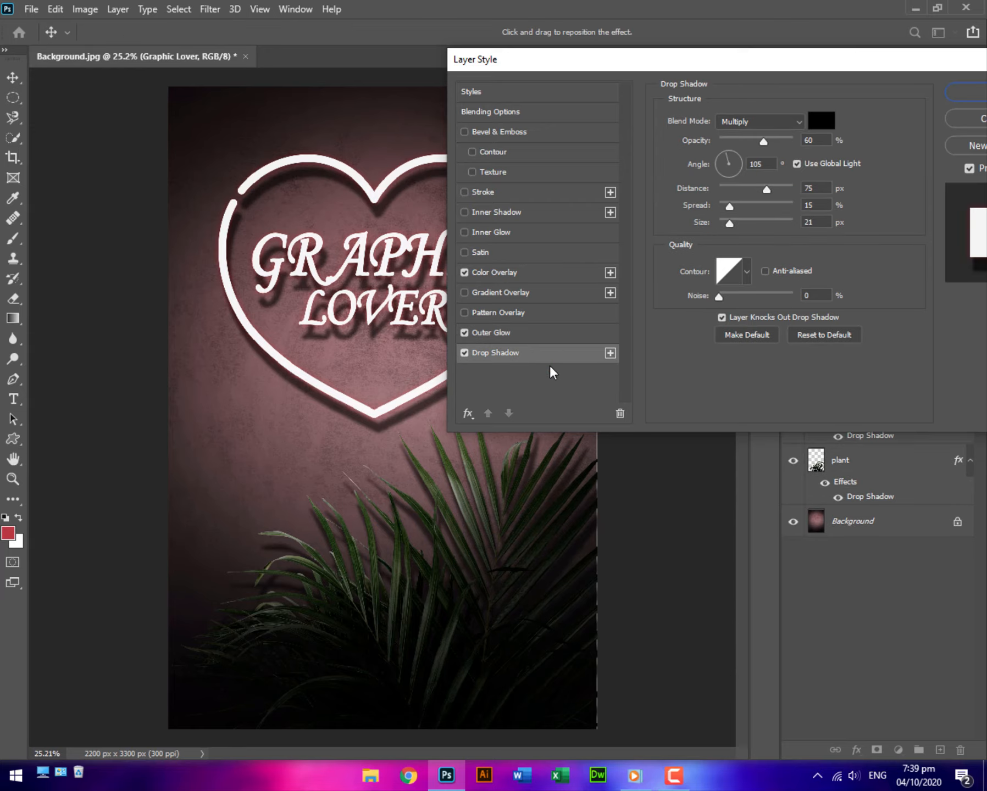
pyautogui.click(770, 119)
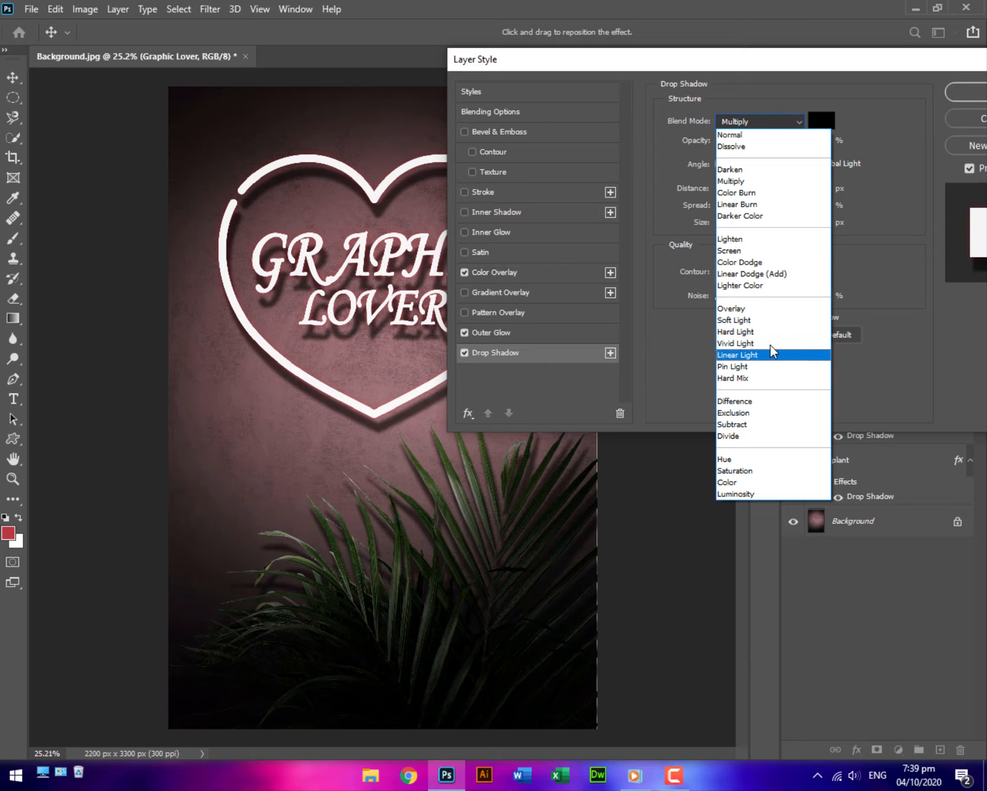
pyautogui.click(739, 206)
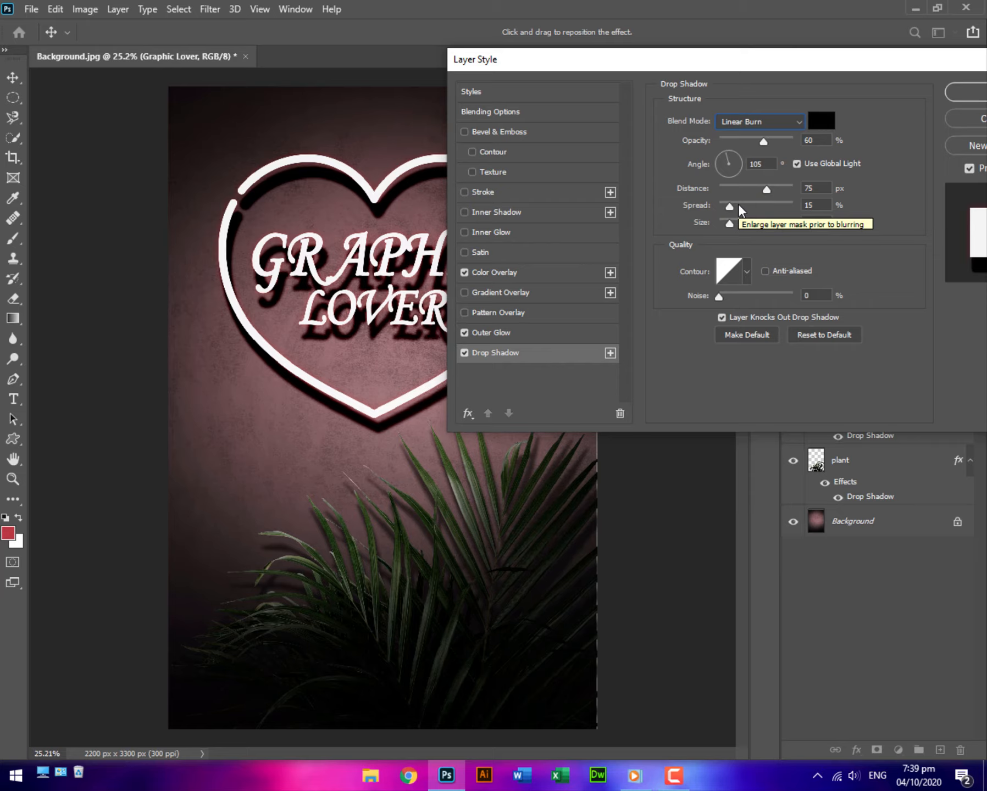
# - Set the Drop Shadow's colour to black (000000) and its opacity to 20%
pyautogui.click(824, 121)
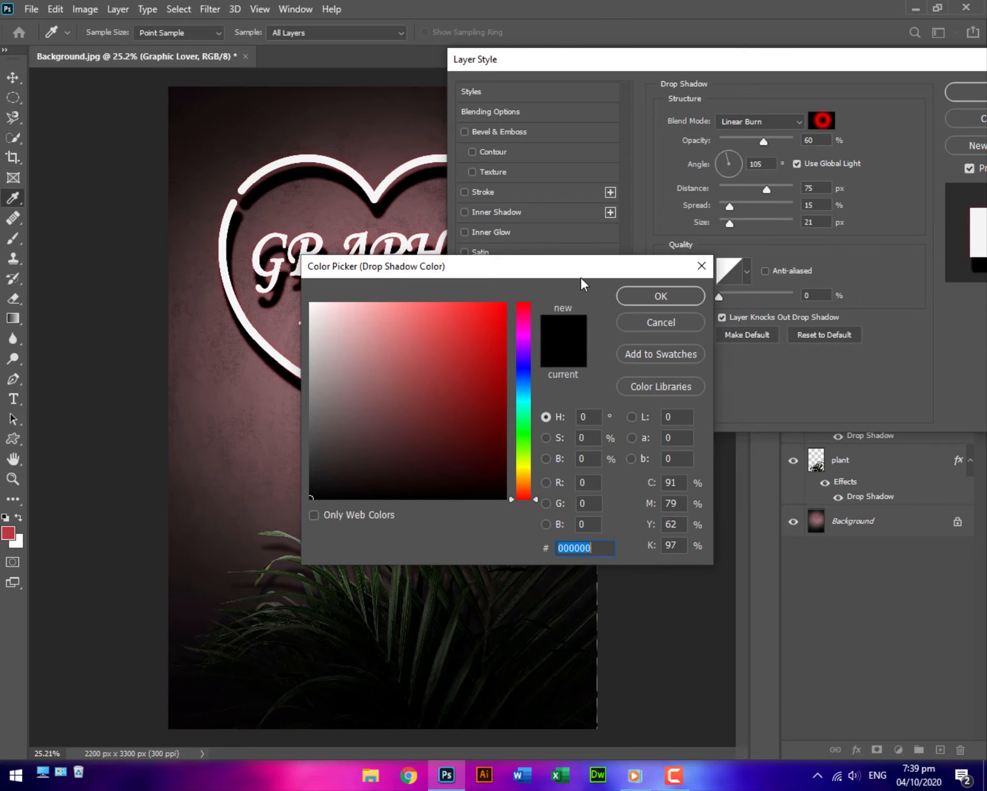
pyautogui.click(641, 306)
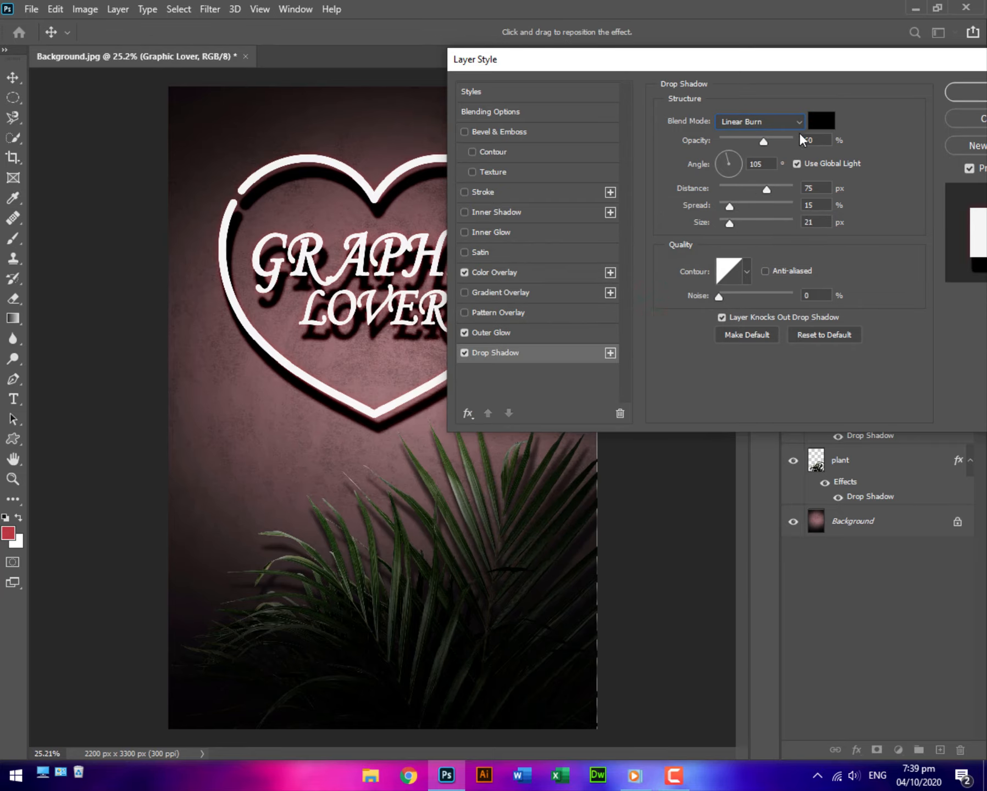
pyautogui.moveTo(762, 141); pyautogui.dragTo(733, 141)
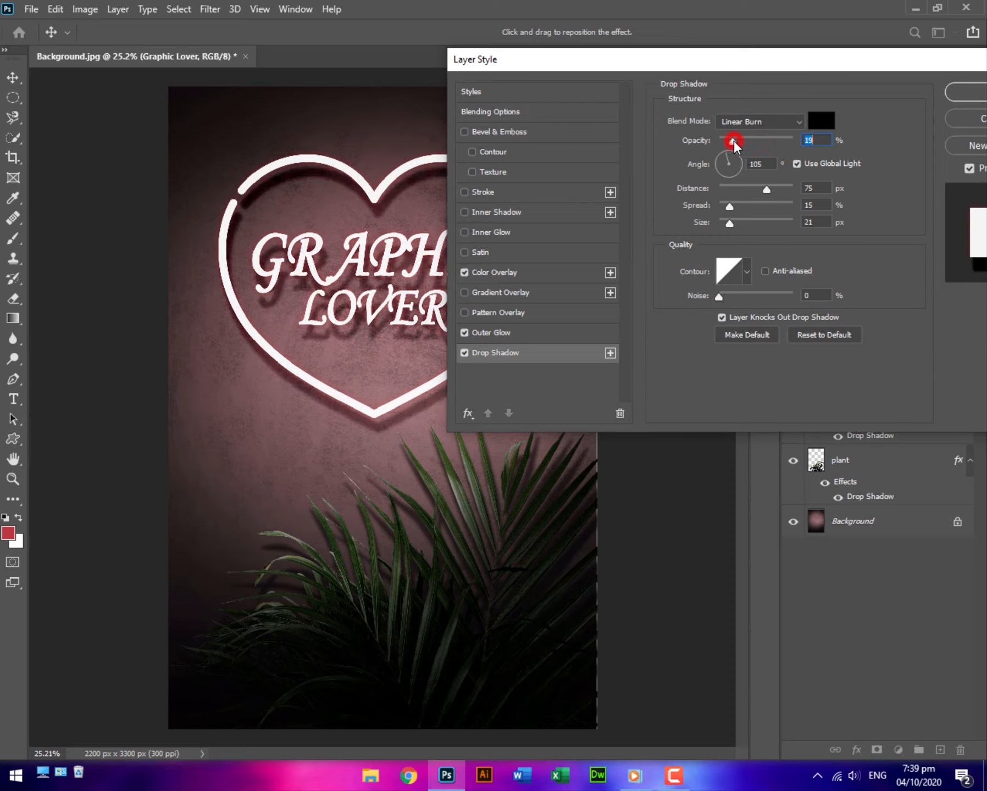
pyautogui.click(813, 137)
# - Set the Drop Shadow's angle to 130°
pyautogui.moveTo(730, 159); pyautogui.dragTo(718, 156)
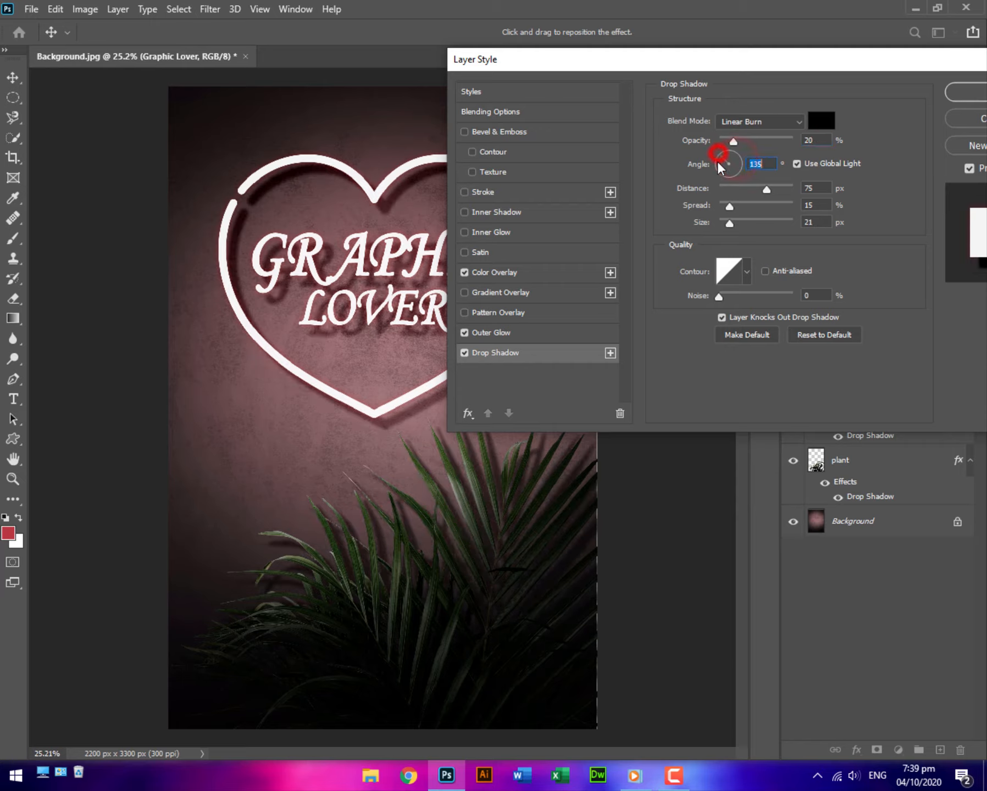
pyautogui.click(769, 163)
pyautogui.press('BackSpace')
pyautogui.write('0')
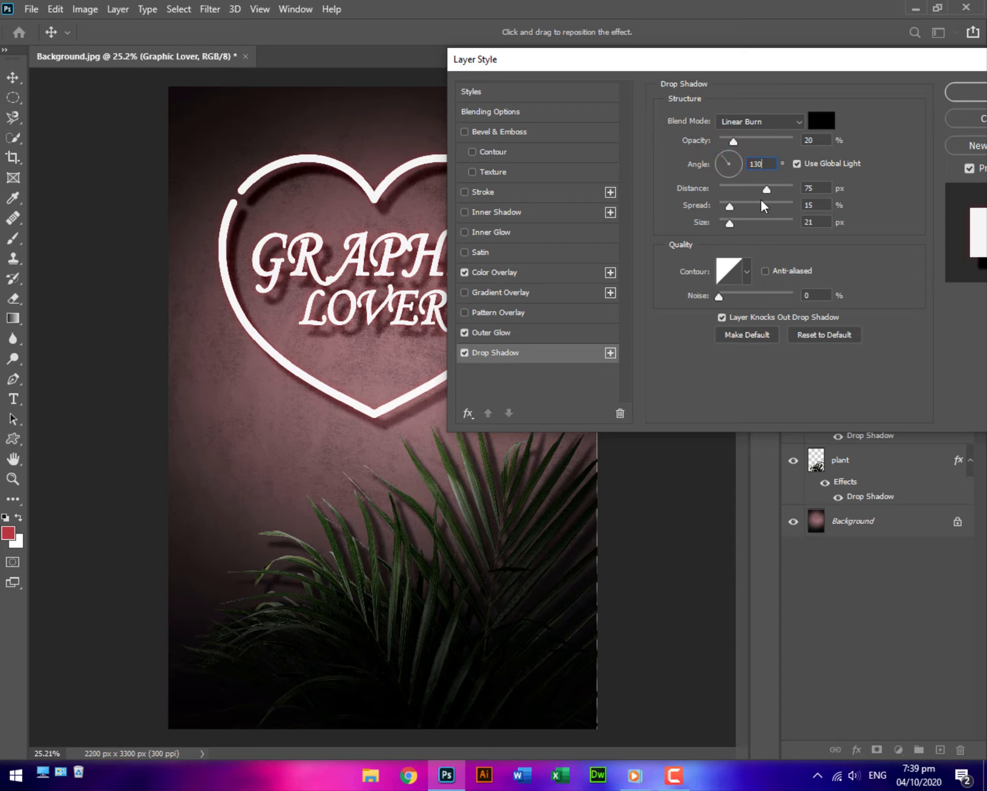
# - Set the Drop Shadow's distance to 52 px, spread to 6% and size to 17 px, and apply the layer style
pyautogui.moveTo(767, 186); pyautogui.dragTo(758, 190)
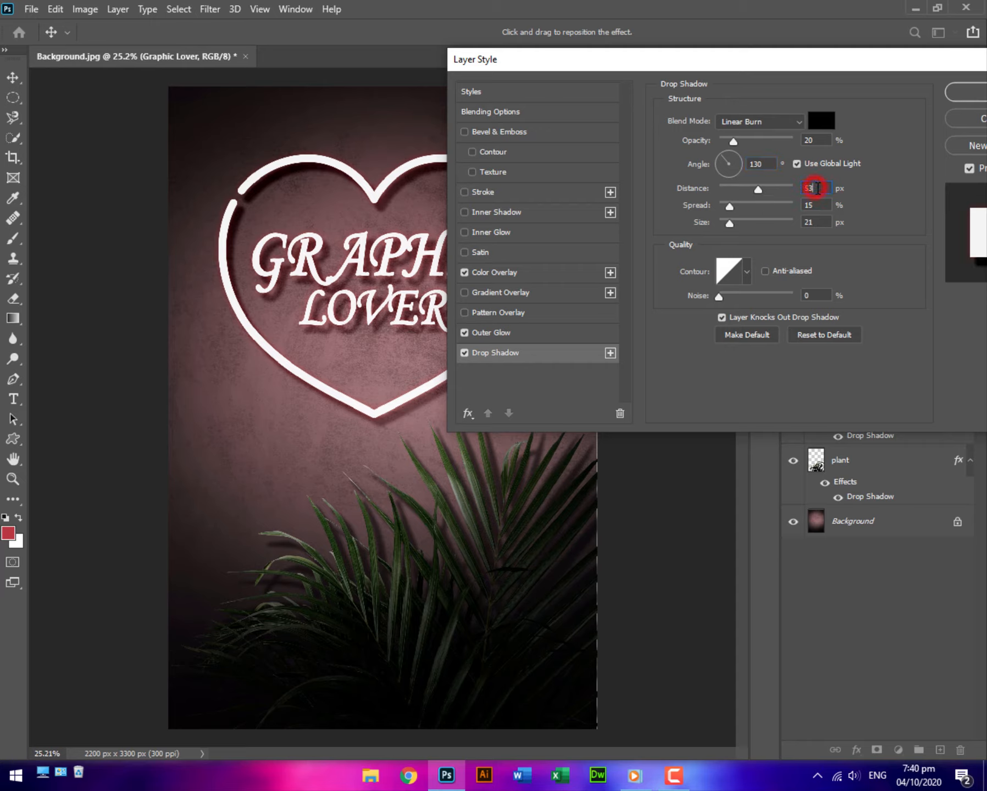
pyautogui.write('52')
pyautogui.moveTo(728, 207); pyautogui.dragTo(725, 207)
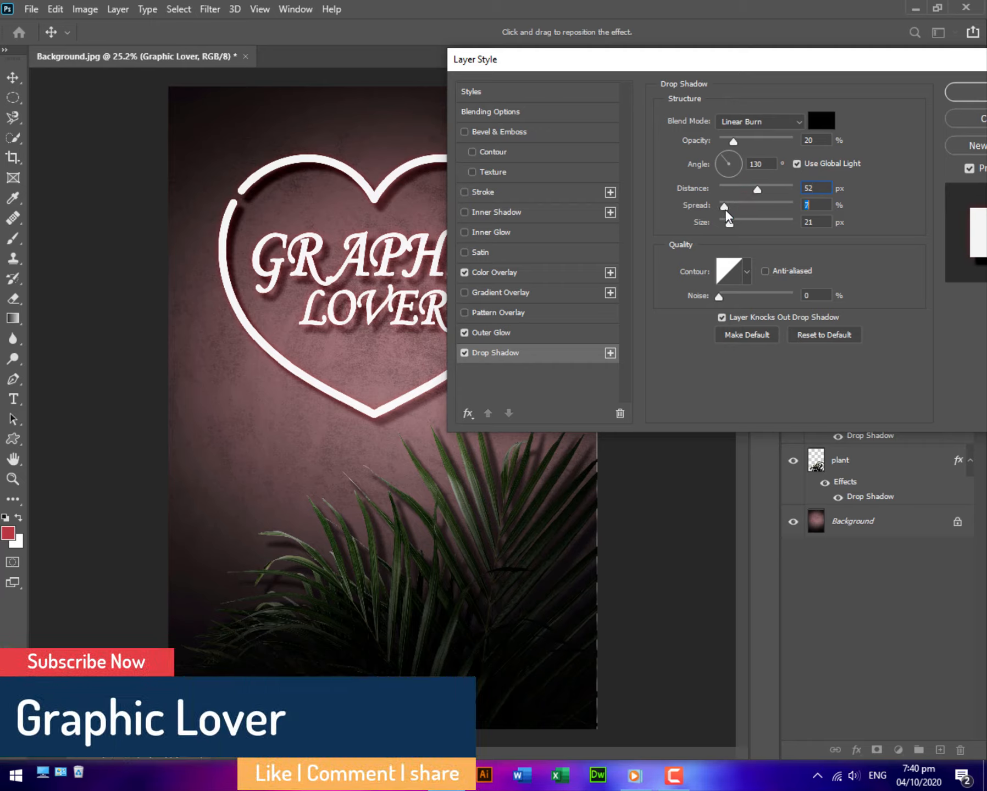
pyautogui.click(817, 205)
pyautogui.moveTo(729, 223); pyautogui.dragTo(728, 222)
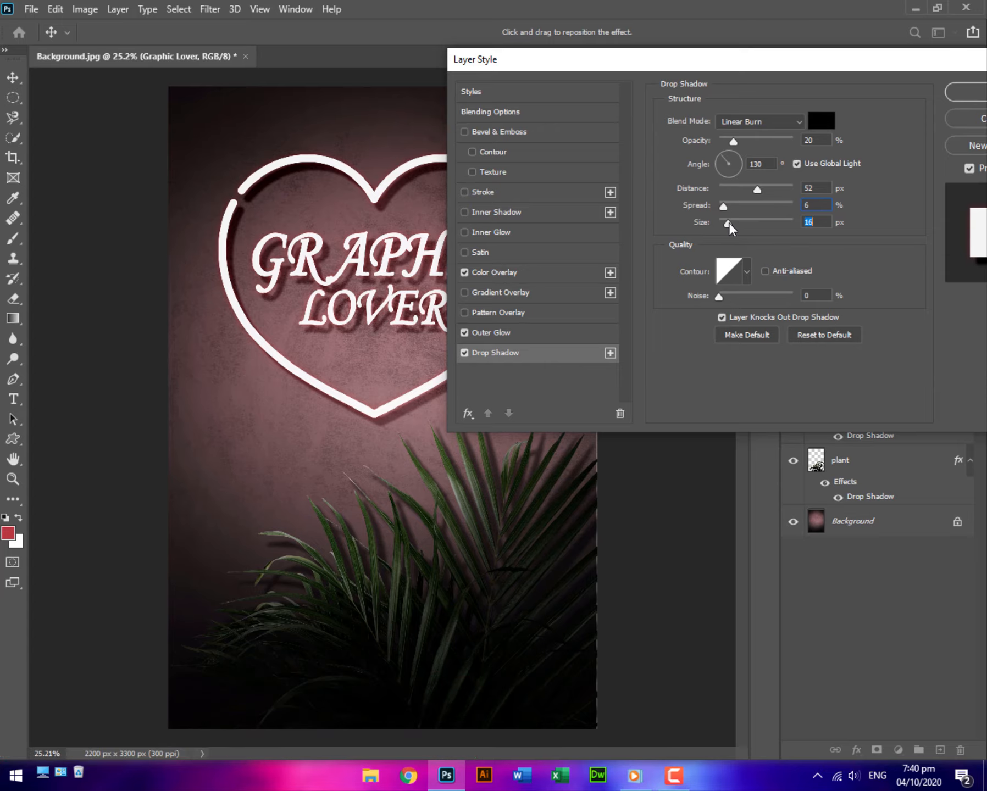
pyautogui.click(820, 223)
pyautogui.press('BackSpace')
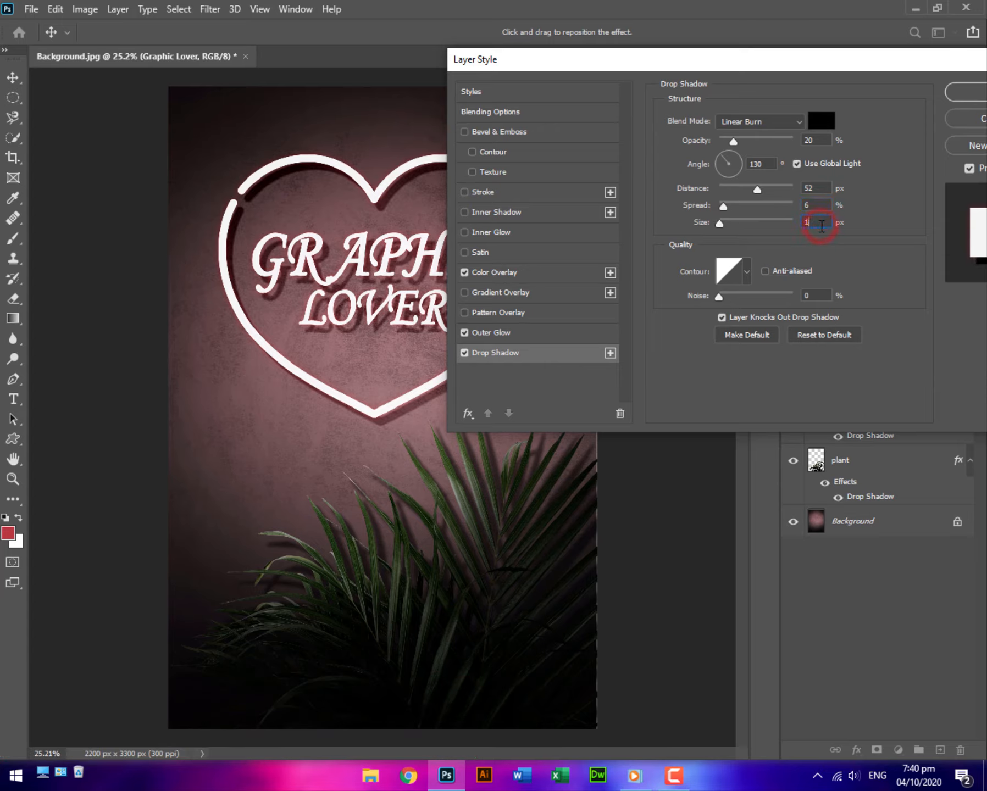
pyautogui.write('7')
pyautogui.moveTo(862, 49); pyautogui.dragTo(763, 370)
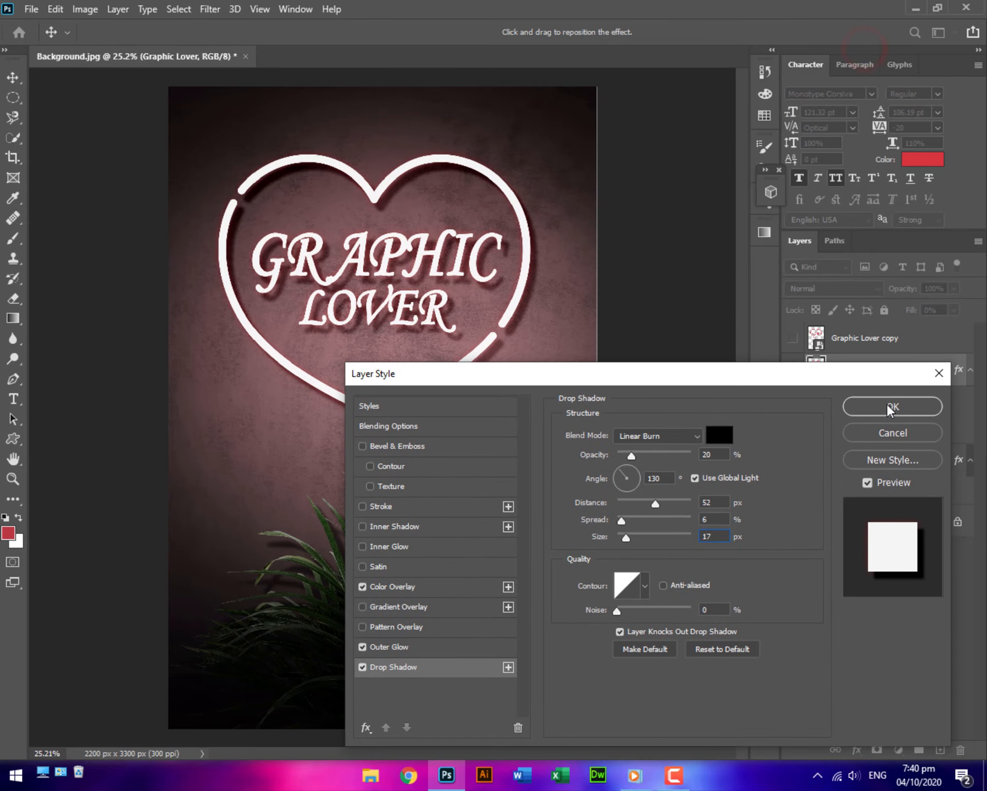
pyautogui.click(879, 405)
# - Show the Graphic Lover copy layer and set its fill to 0%
pyautogui.click(793, 339)
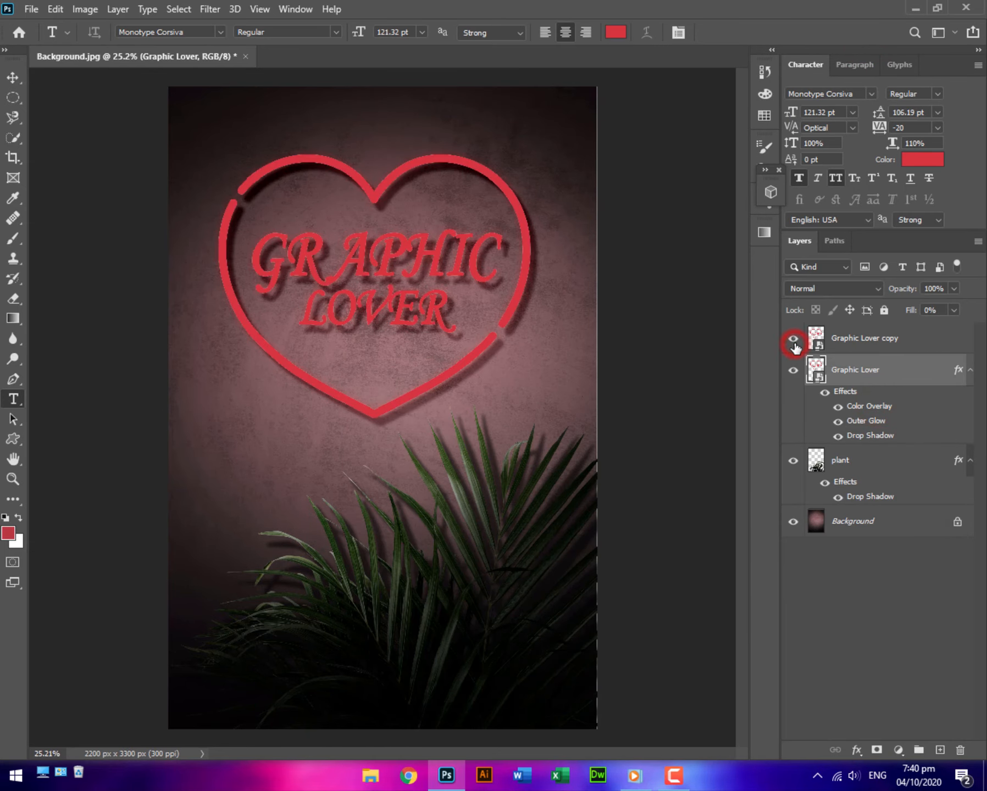
pyautogui.click(793, 339)
pyautogui.click(793, 339)
pyautogui.click(834, 340)
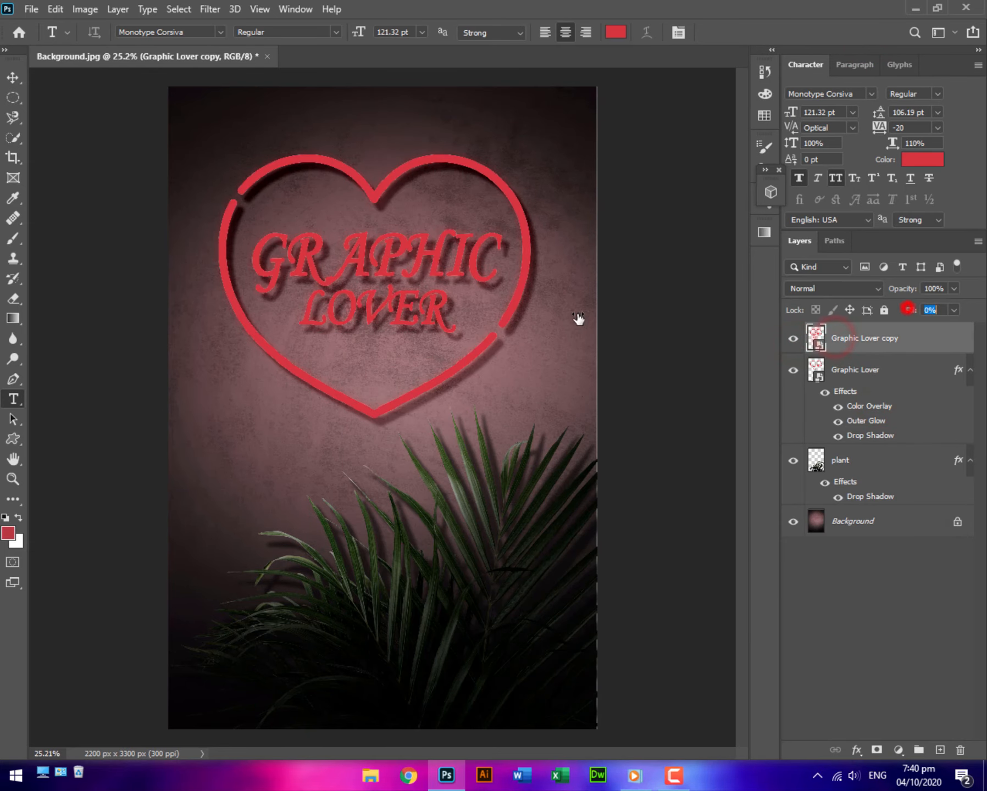
pyautogui.moveTo(909, 310); pyautogui.dragTo(890, 311)
pyautogui.click(907, 332)
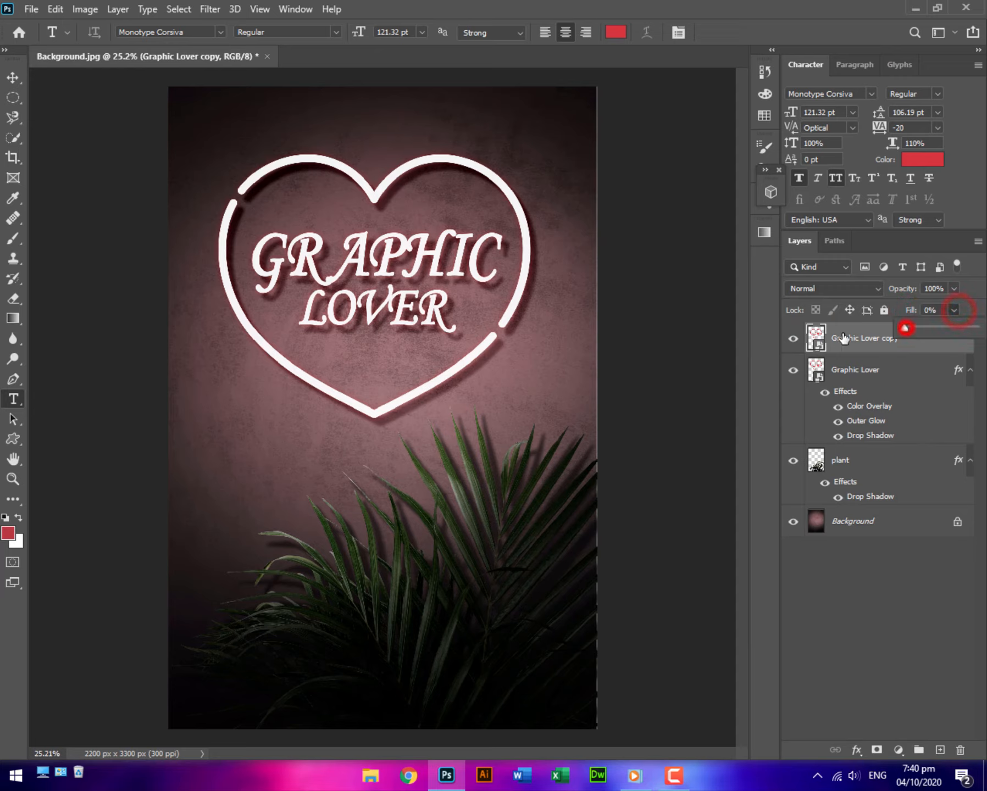
pyautogui.click(844, 331)
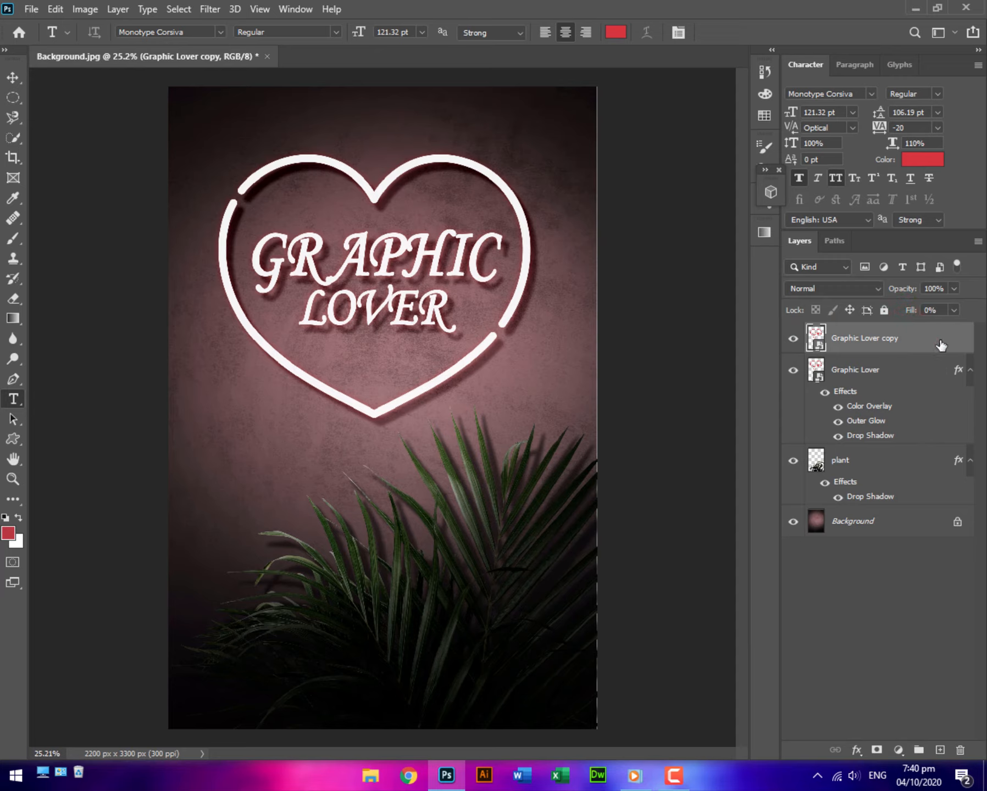
# - Add a Bevel & Emboss to the Graphic Lover copy layer with the Outer Bevel style and Smooth technique
pyautogui.rightClick(934, 345)
pyautogui.click(832, 116)
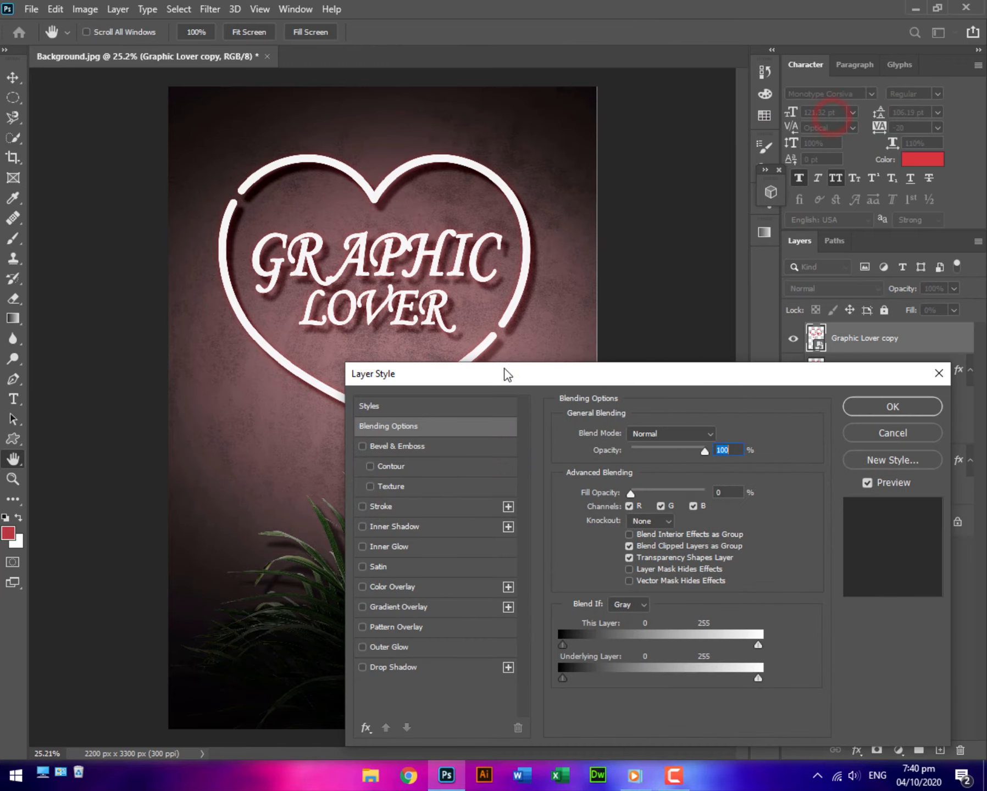
pyautogui.moveTo(504, 372); pyautogui.dragTo(692, 131)
pyautogui.click(490, 195)
pyautogui.moveTo(771, 127); pyautogui.dragTo(579, 337)
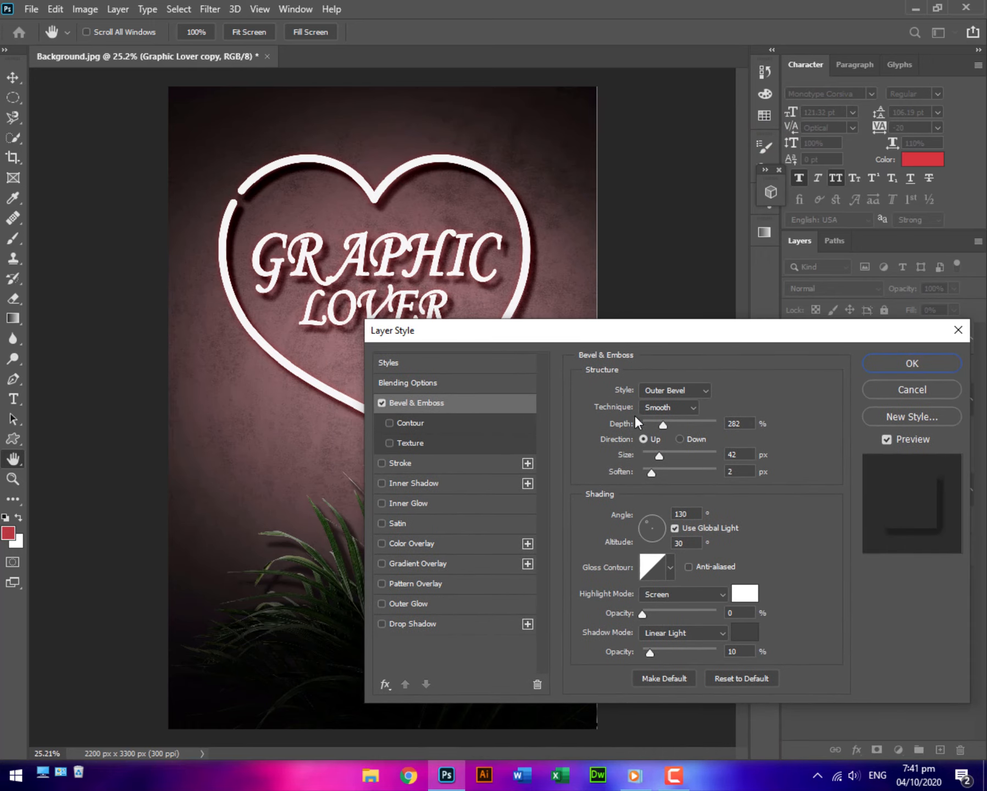
pyautogui.click(673, 390)
pyautogui.click(661, 404)
pyautogui.click(670, 390)
pyautogui.click(663, 405)
# - Set the Bevel & Emboss depth to 282%, direction to Up, size to 42 px and soften to 2 px
pyautogui.moveTo(660, 425); pyautogui.dragTo(659, 423)
pyautogui.write('280')
pyautogui.press('BackSpace')
pyautogui.write('2')
pyautogui.click(647, 434)
pyautogui.click(728, 453)
pyautogui.click(653, 471)
pyautogui.click(704, 478)
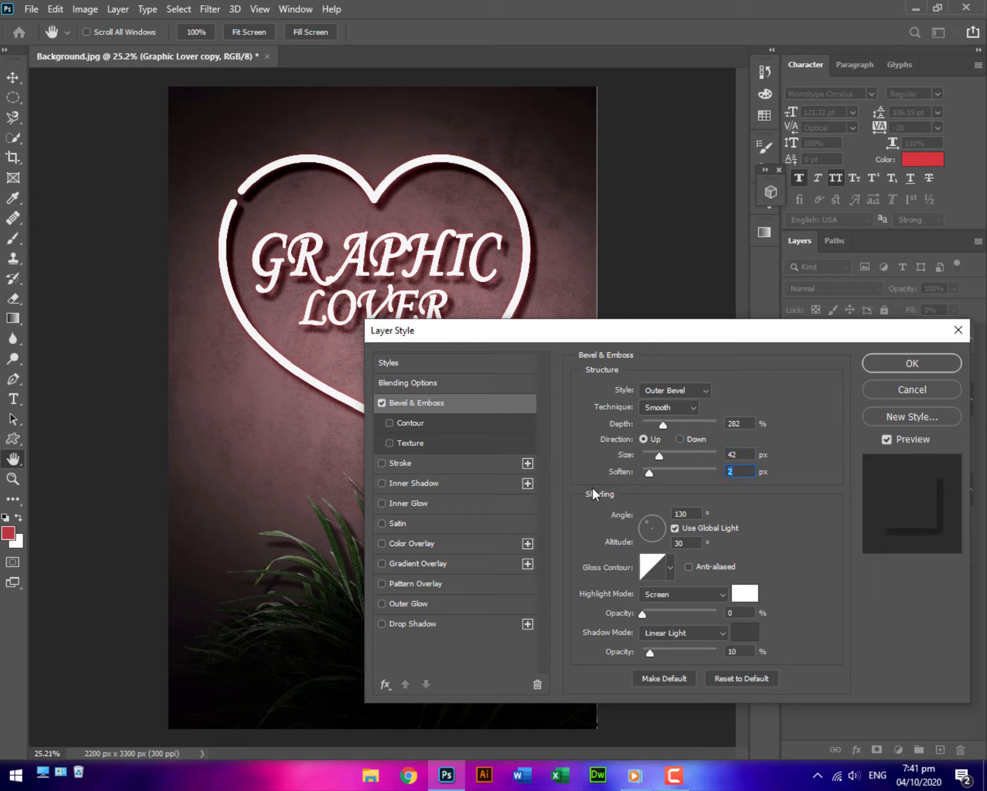
# - Set the Bevel & Emboss shading angle to 105° and altitude to 26°
pyautogui.click(690, 512)
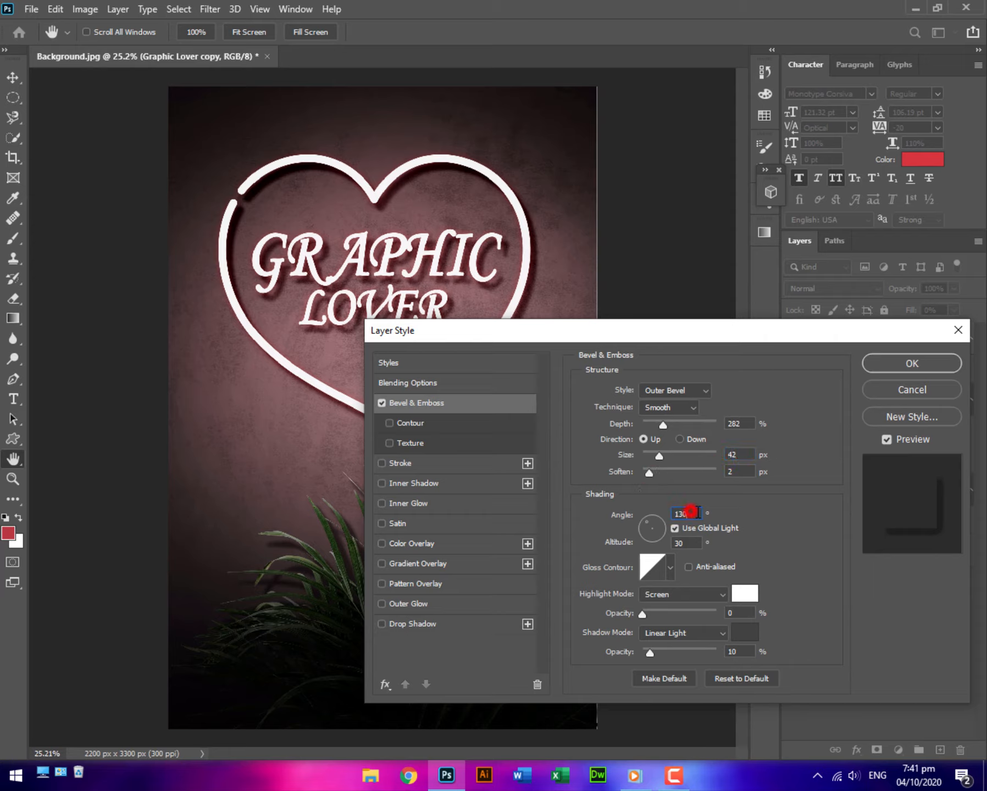
pyautogui.click(652, 516)
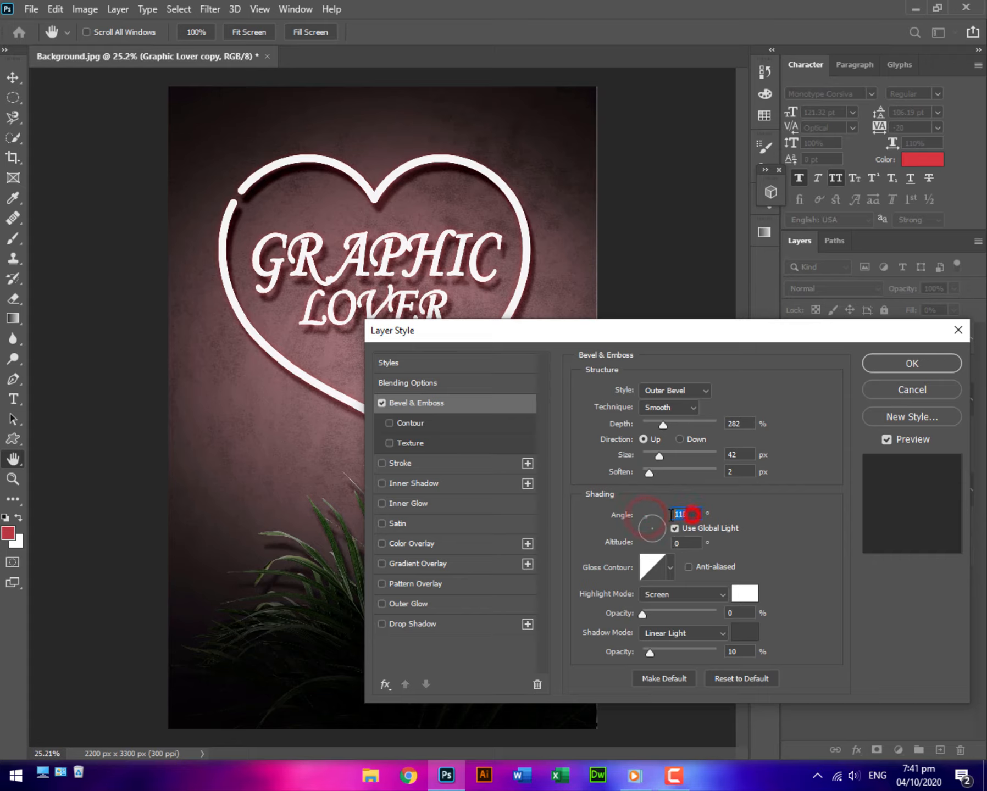
pyautogui.doubleClick(675, 513)
pyautogui.write('105')
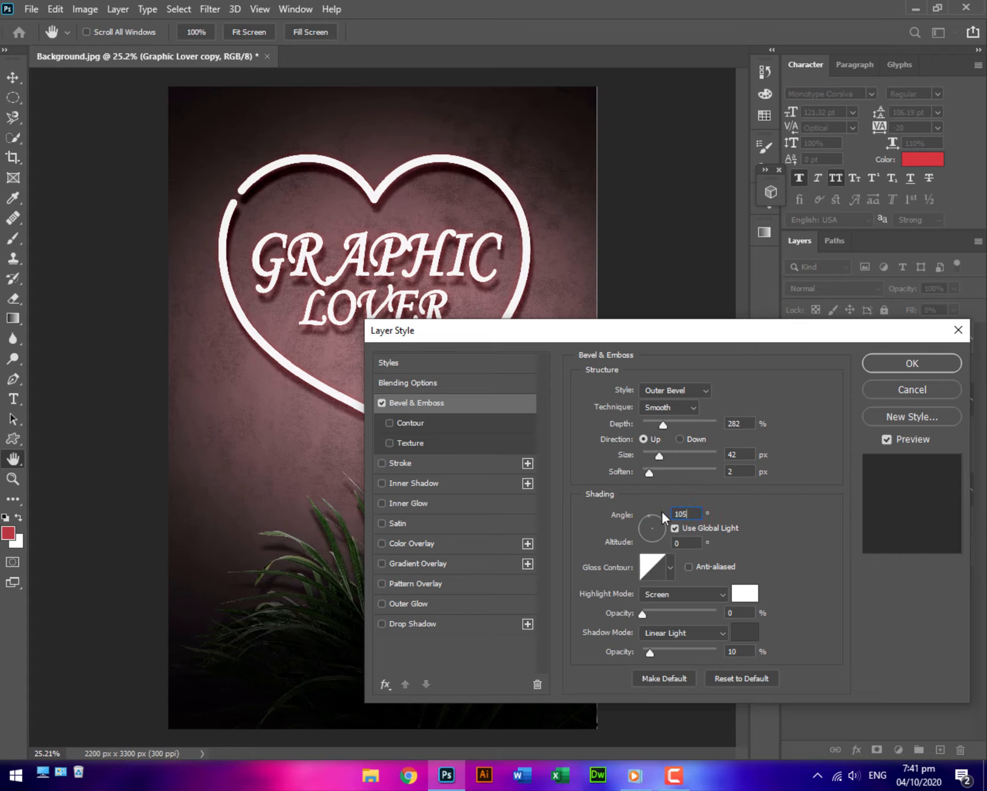
pyautogui.doubleClick(677, 543)
pyautogui.write('26')
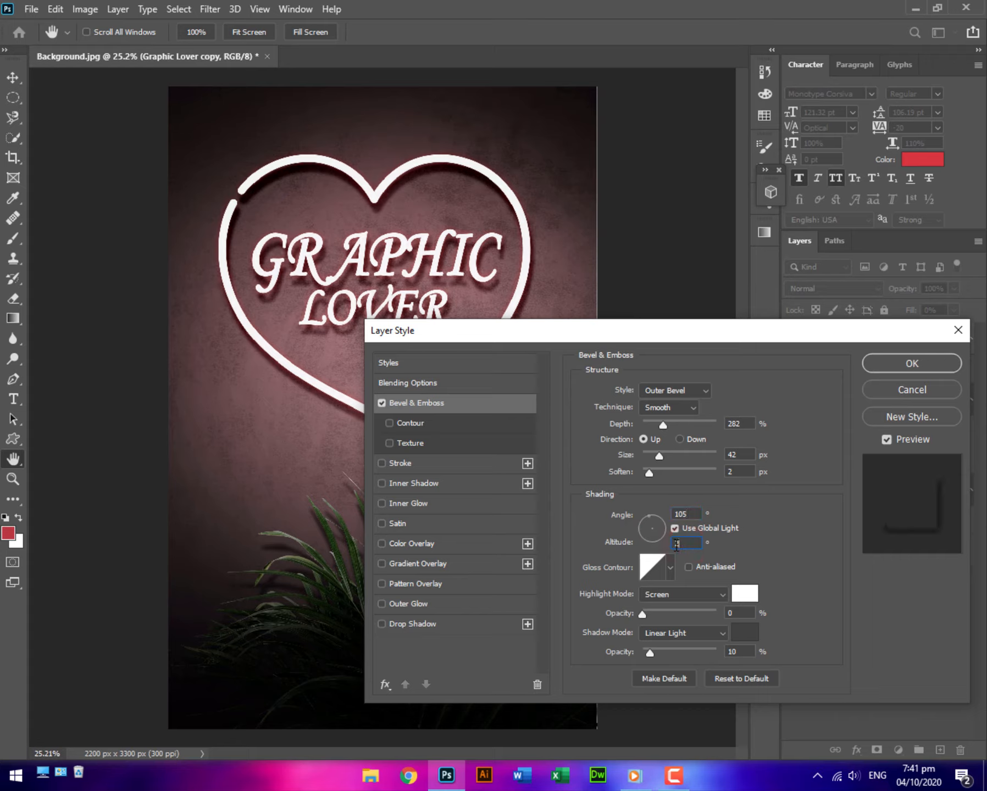
# - Set the Bevel & Emboss highlight mode to Screen and shadow mode to Linear Light
pyautogui.click(673, 596)
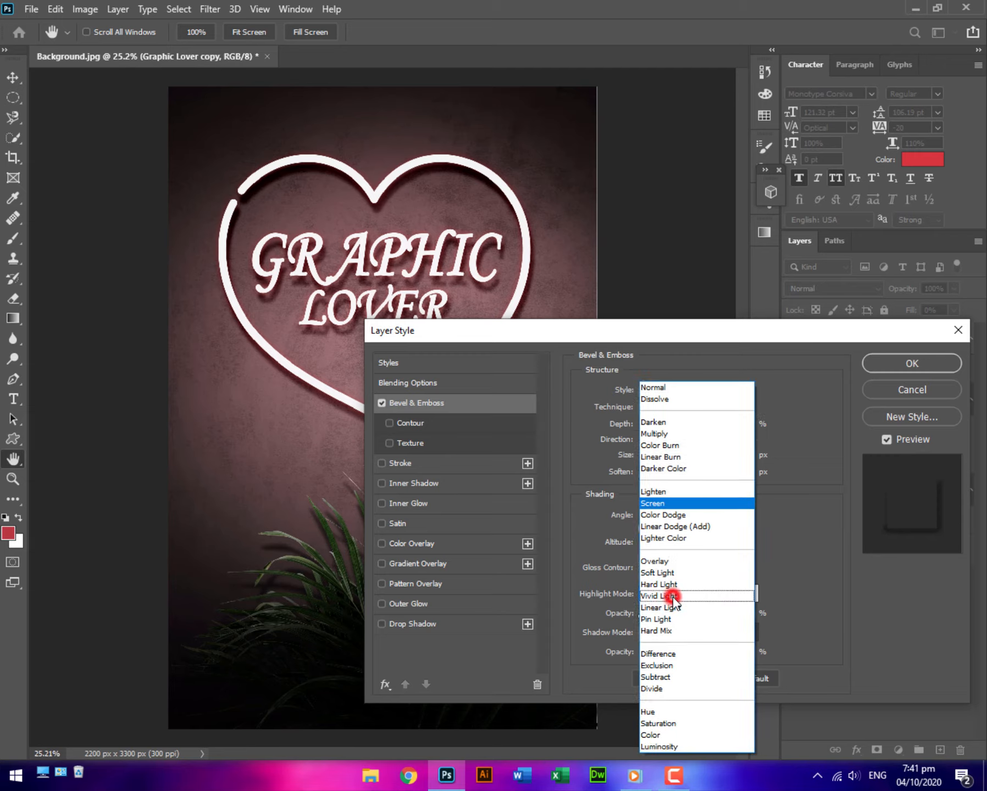
pyautogui.click(683, 499)
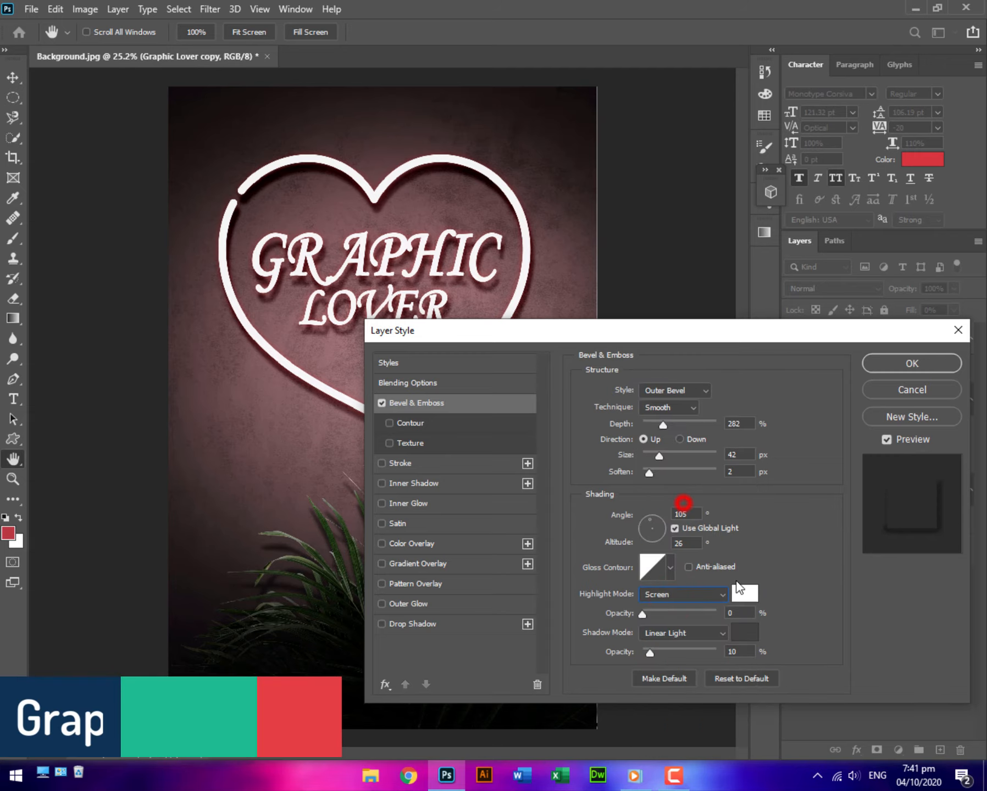
pyautogui.click(657, 635)
pyautogui.click(673, 608)
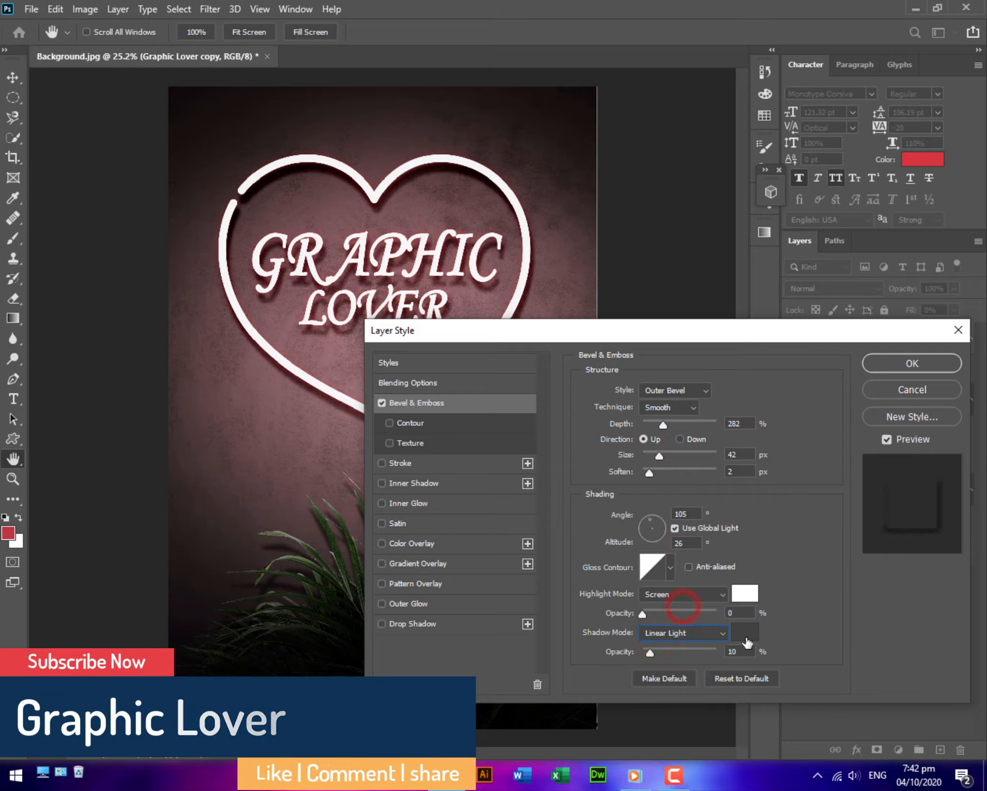
# - Set the Bevel & Emboss shadow colour to 414141 and its shadow opacity to 10%
pyautogui.click(746, 637)
pyautogui.doubleClick(604, 547)
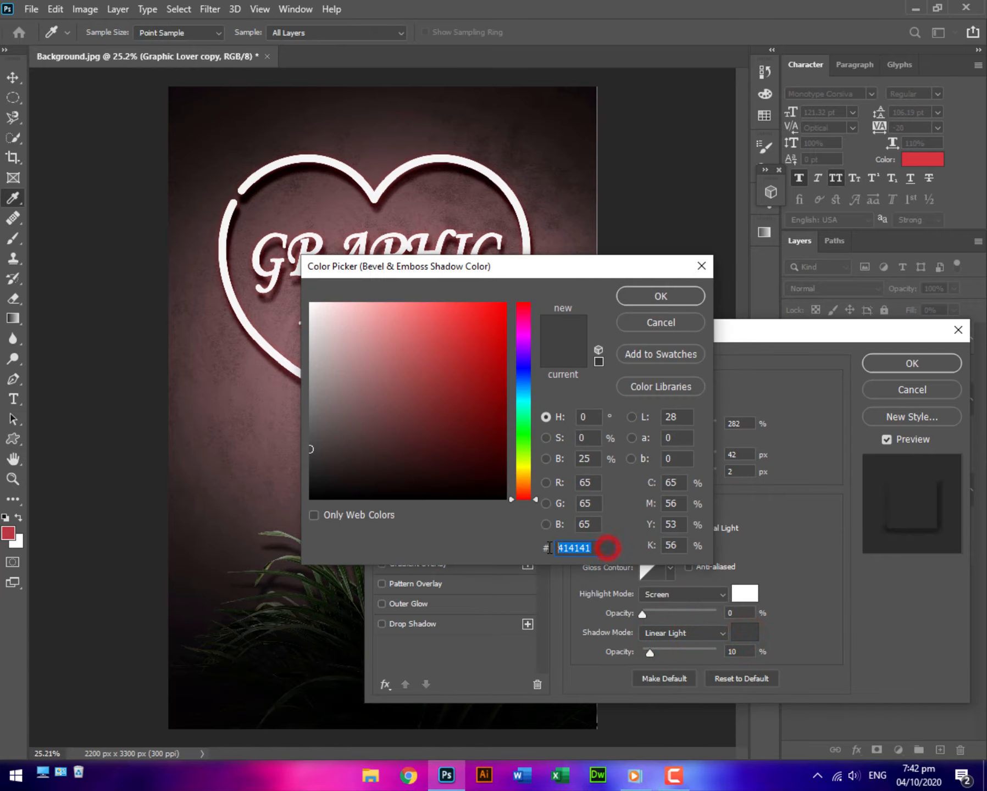
pyautogui.write('411')
pyautogui.press('BackSpace')
pyautogui.write('4141')
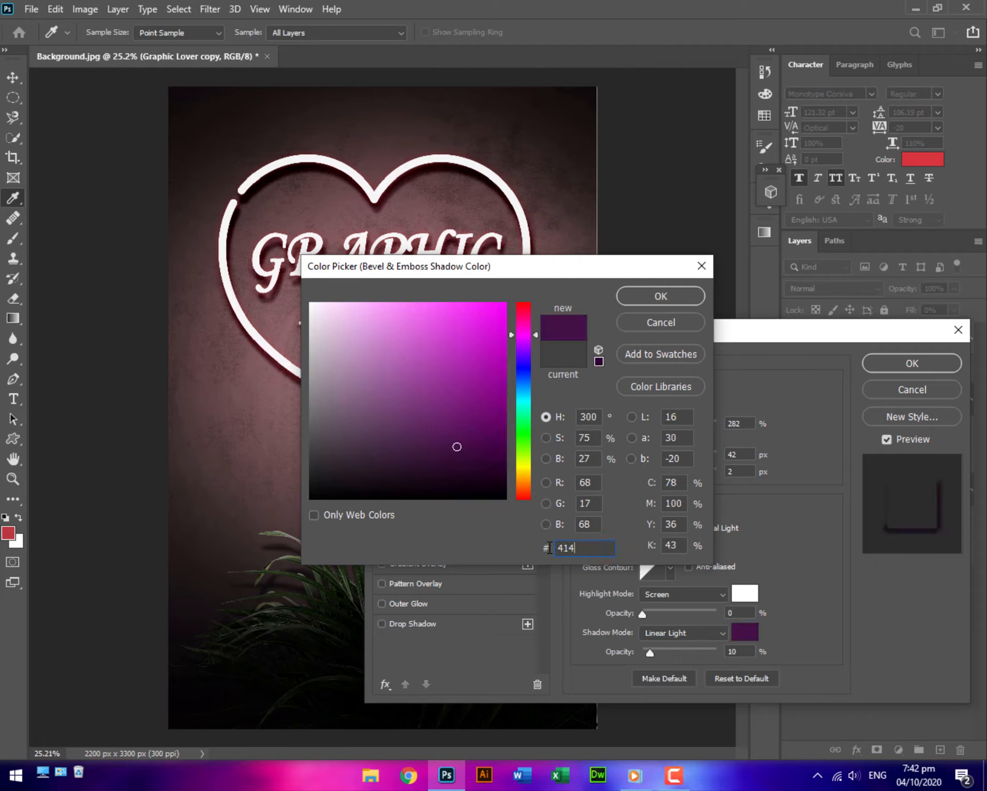
pyautogui.doubleClick(600, 547)
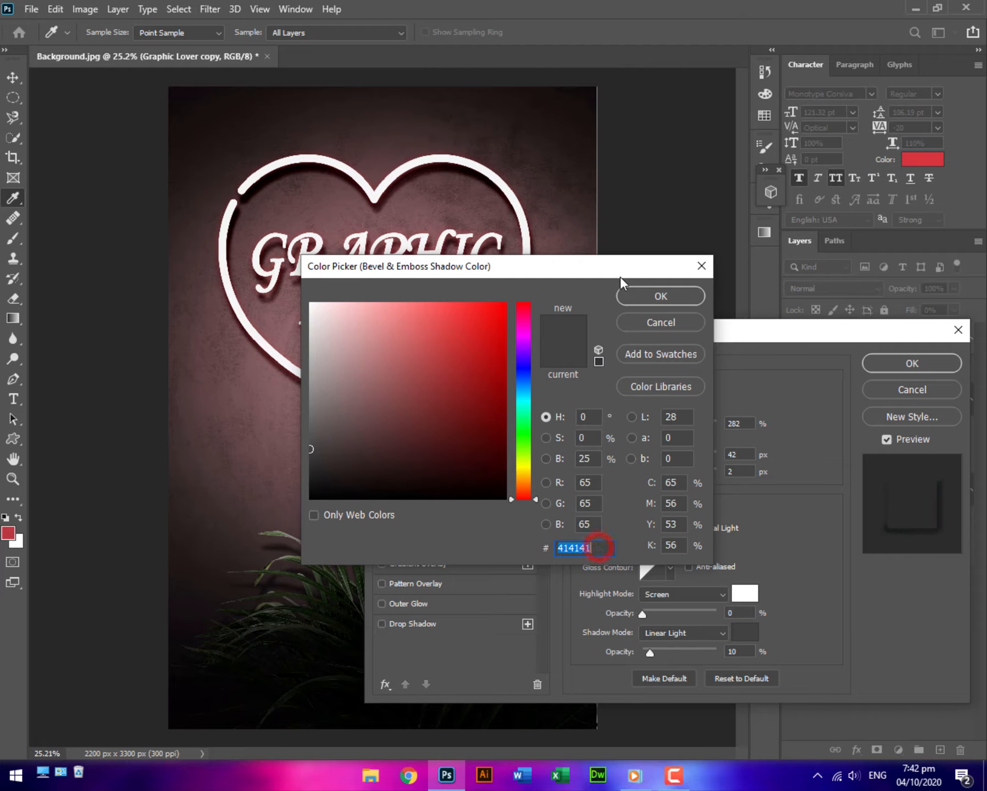
pyautogui.click(627, 293)
pyautogui.moveTo(649, 654)
pyautogui.mouseDown()
pyautogui.moveTo(673, 655)
pyautogui.moveTo(653, 659)
pyautogui.mouseUp()
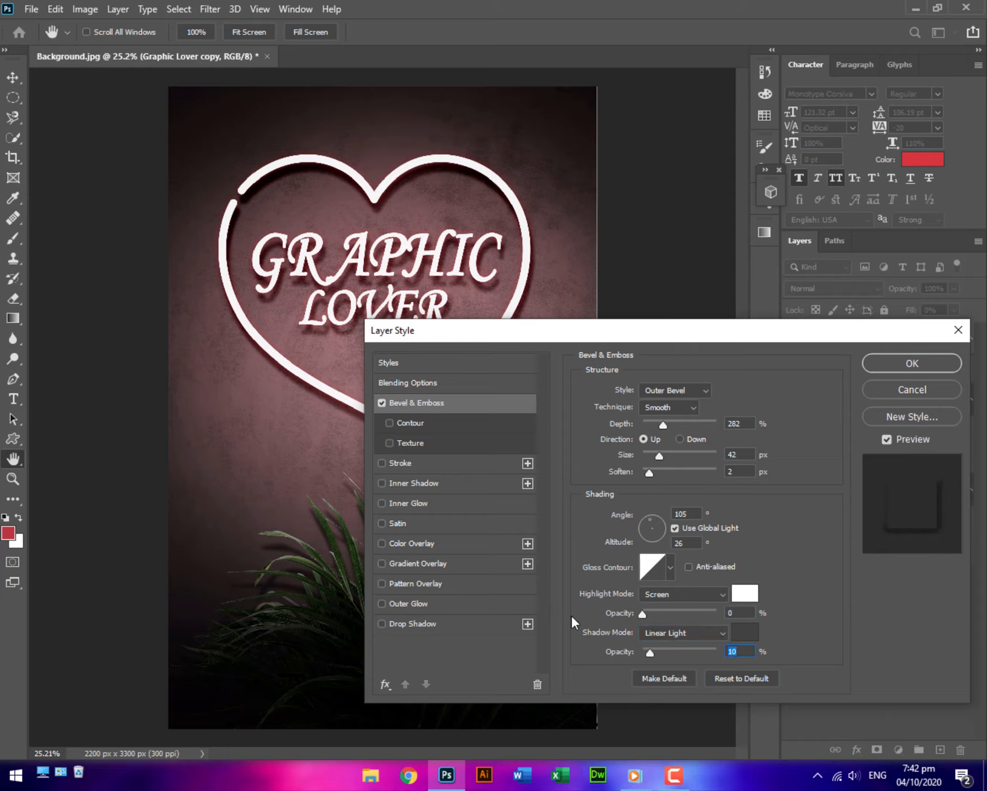
# - Add an Inner Glow reset to its defaults, with Linear Light blend mode and 40% opacity
pyautogui.click(432, 503)
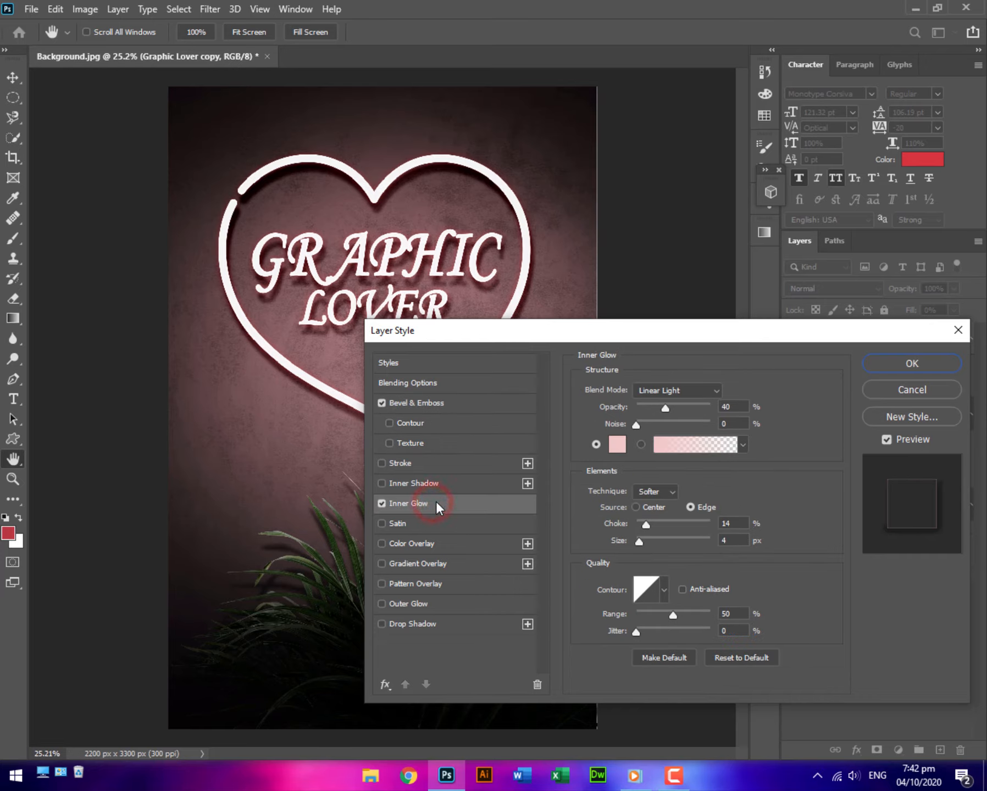
pyautogui.click(741, 657)
pyautogui.click(413, 499)
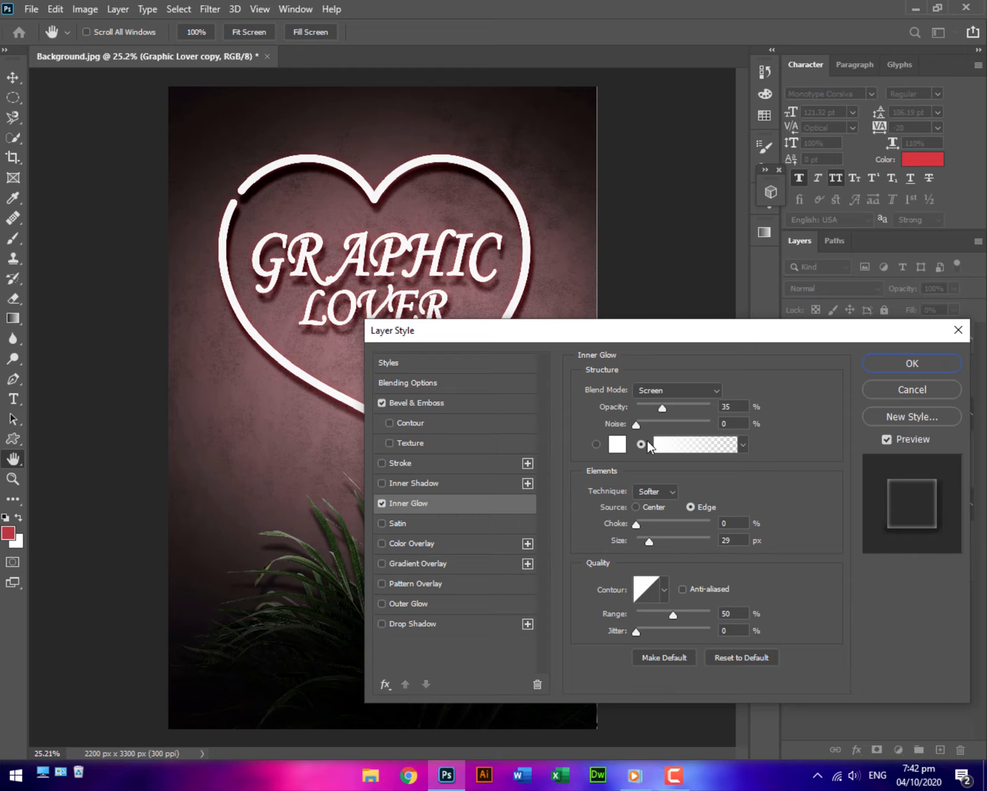
pyautogui.click(665, 387)
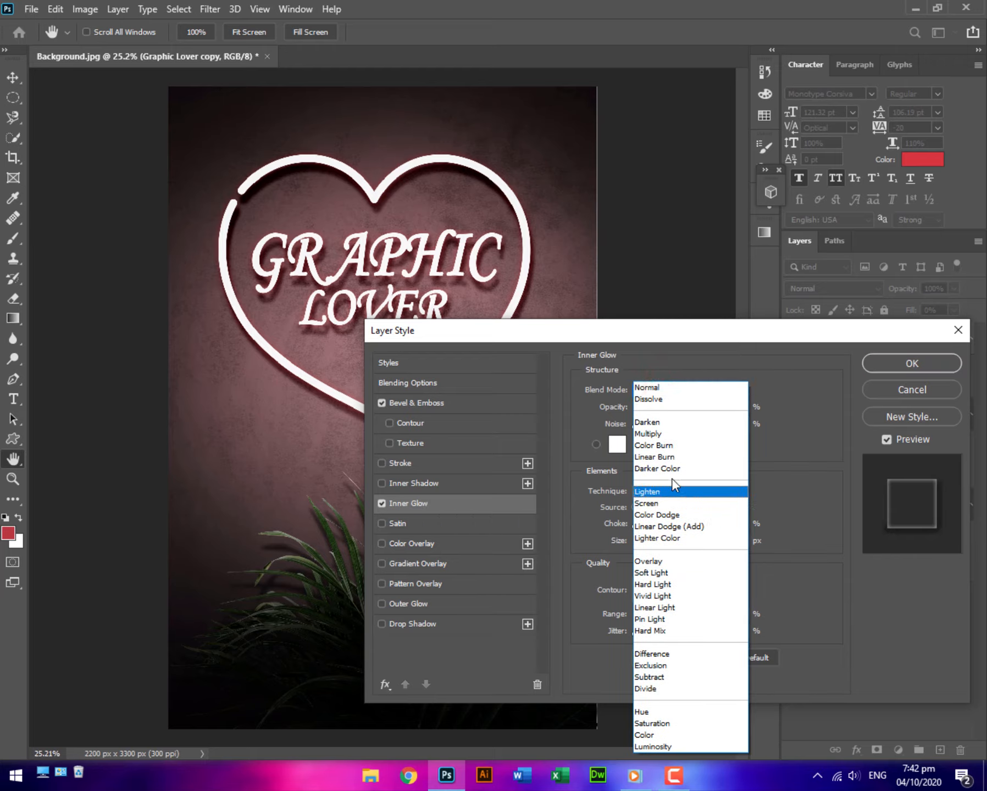
pyautogui.click(670, 608)
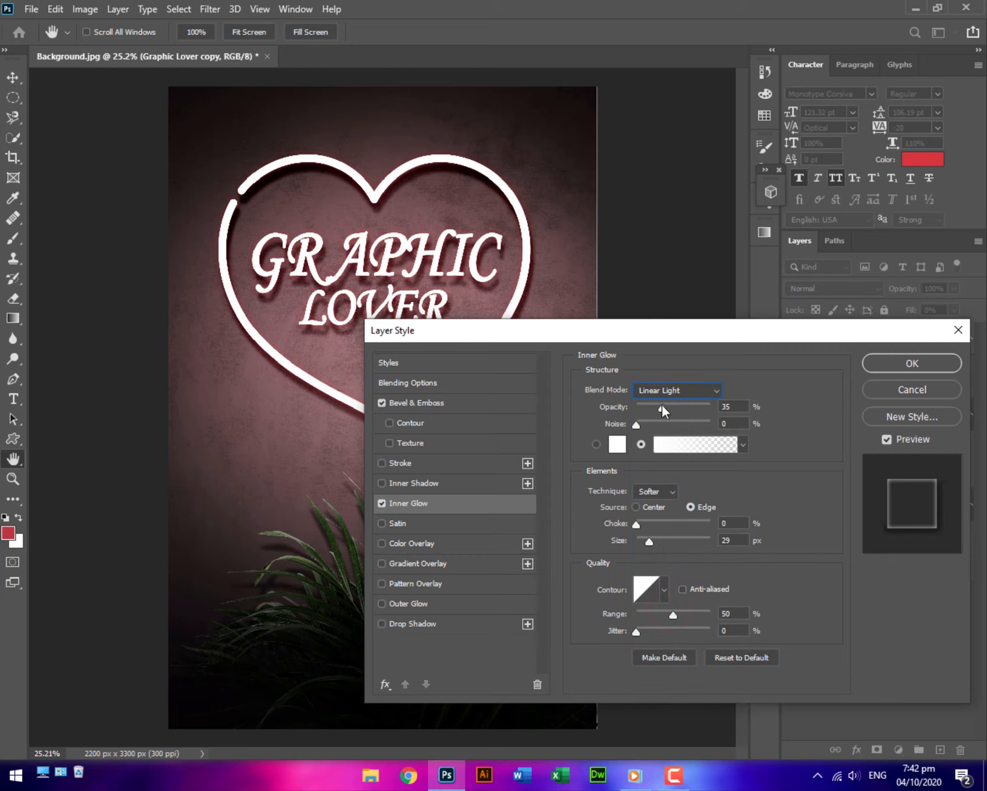
pyautogui.moveTo(661, 405); pyautogui.dragTo(667, 405)
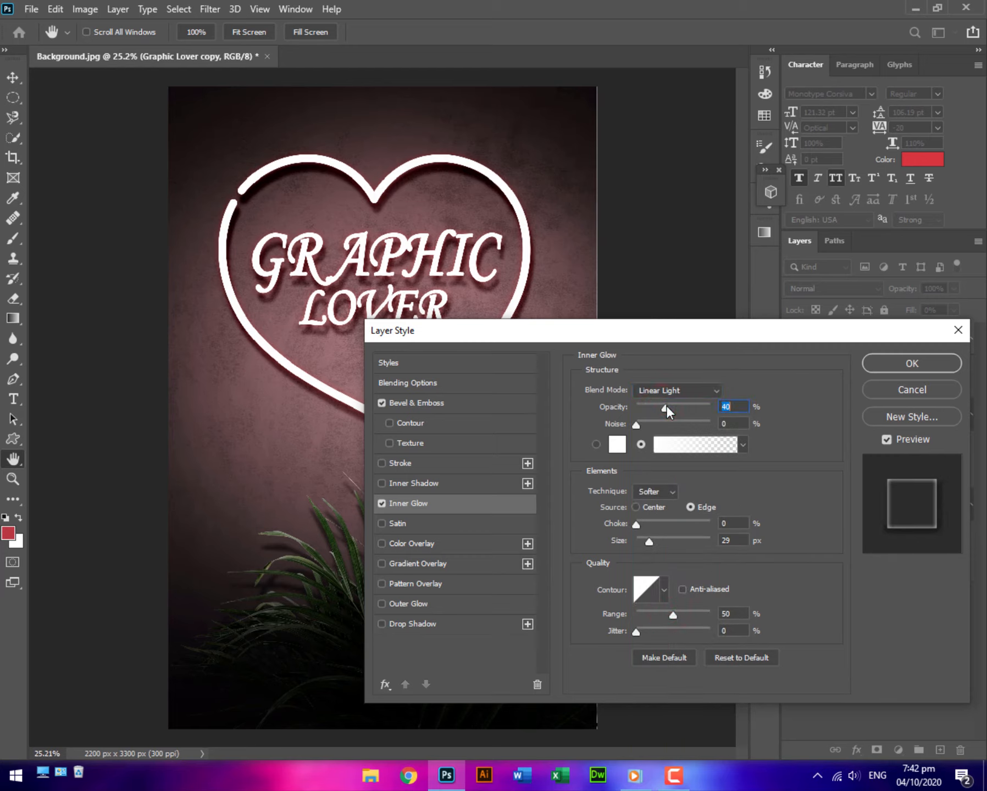
# - Switch the Inner Glow to a solid colour and set it to f3c9c9
pyautogui.click(596, 444)
pyautogui.click(616, 442)
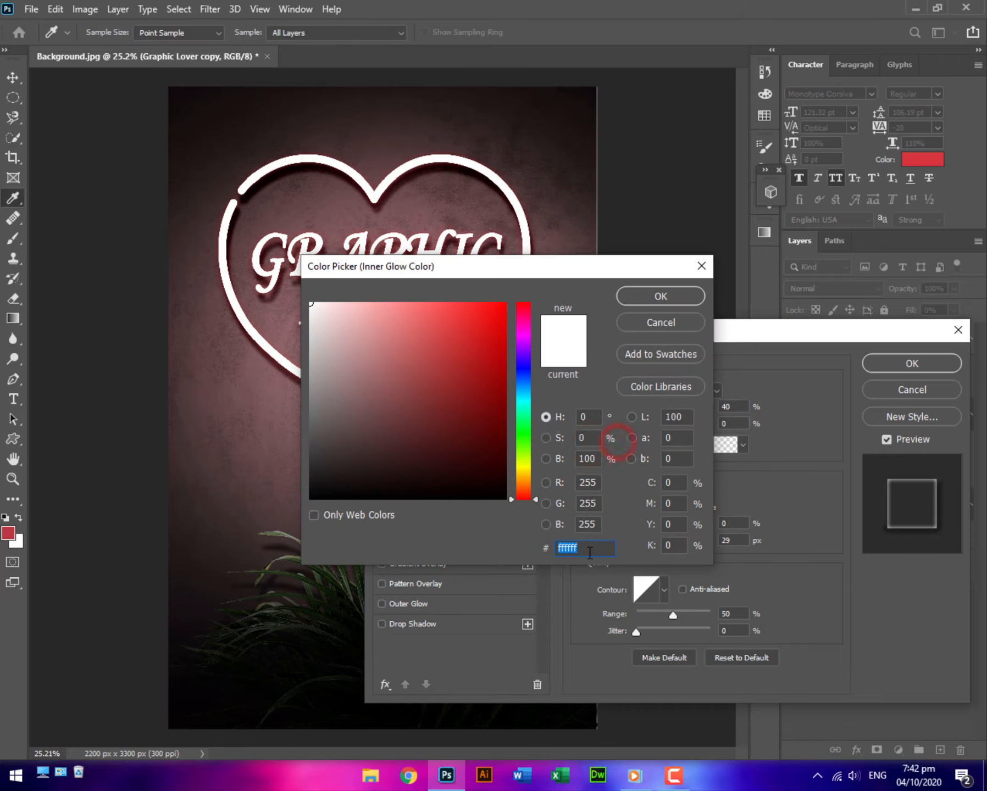
pyautogui.write('f3')
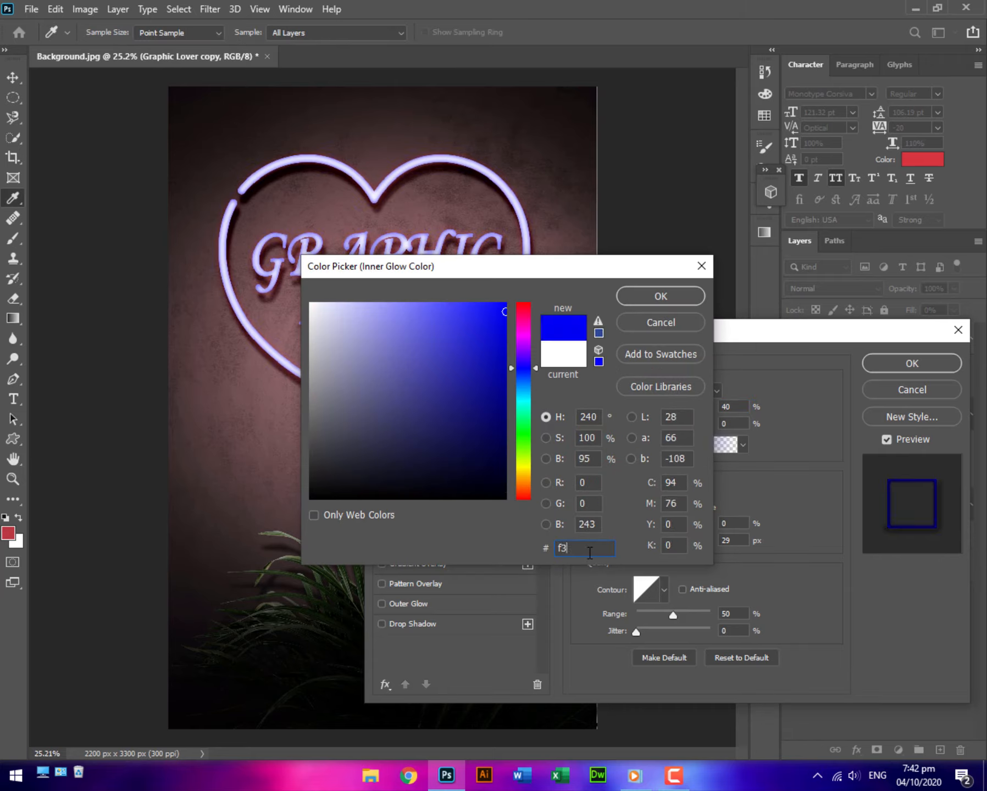
pyautogui.write('c9')
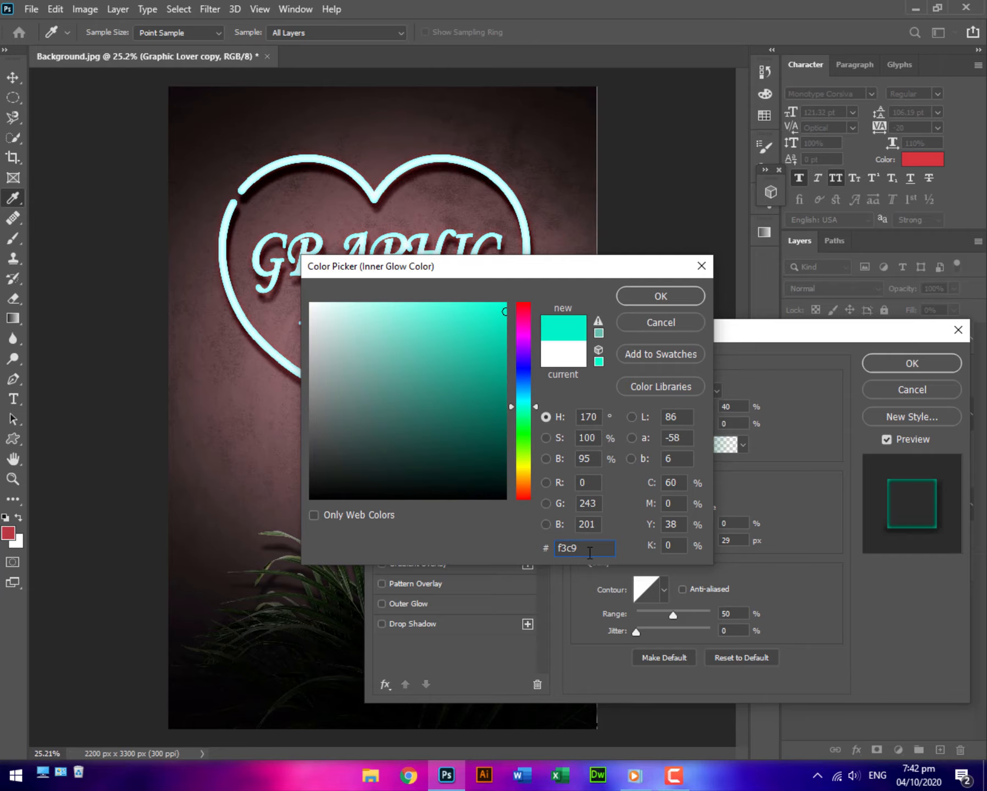
pyautogui.write('c9')
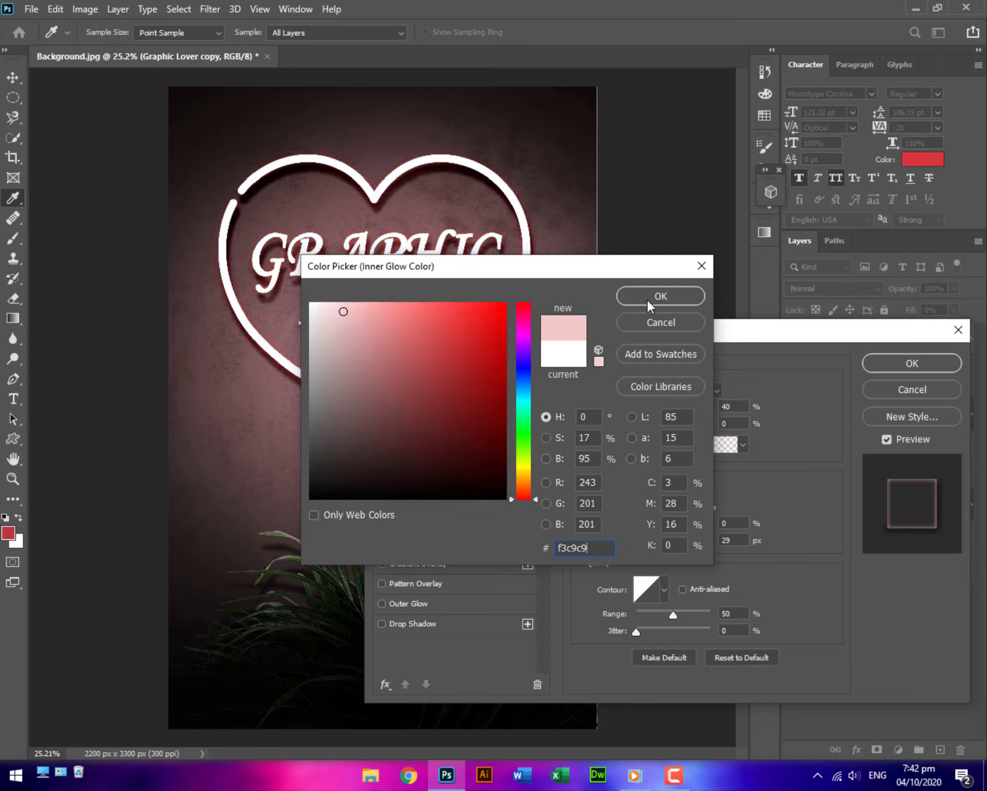
pyautogui.doubleClick(584, 549)
pyautogui.click(666, 297)
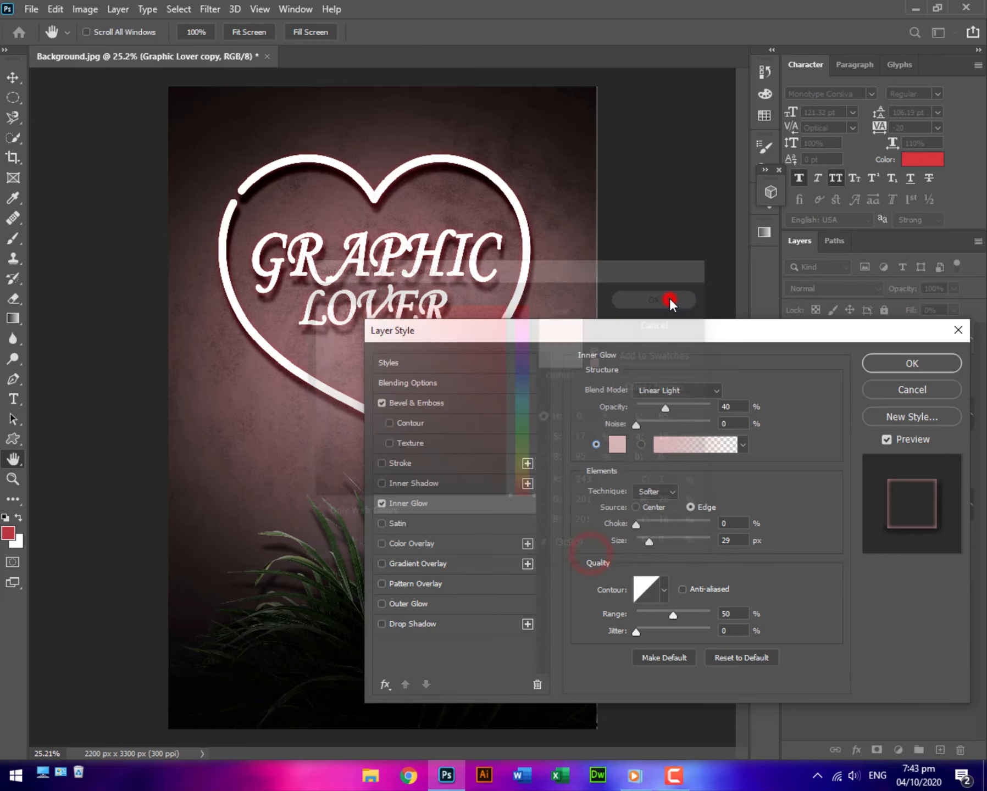
# - Give the Inner Glow the Softer technique, 14% choke and 4 px size, and reduce its range slightly
pyautogui.click(642, 486)
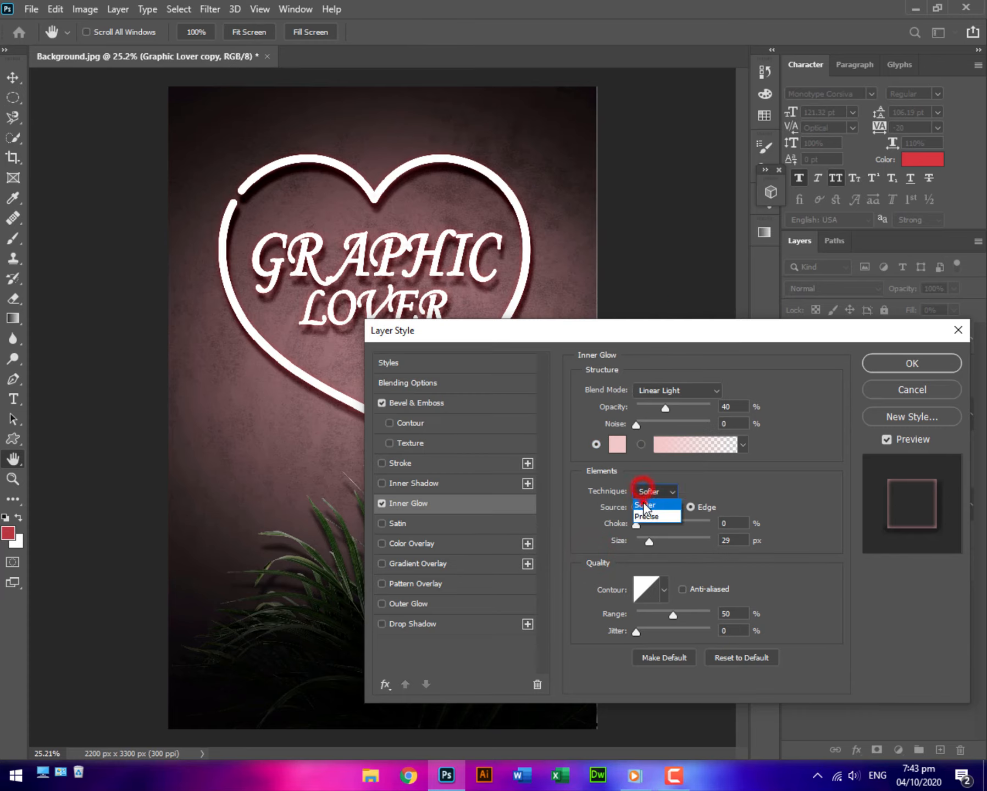
pyautogui.click(644, 503)
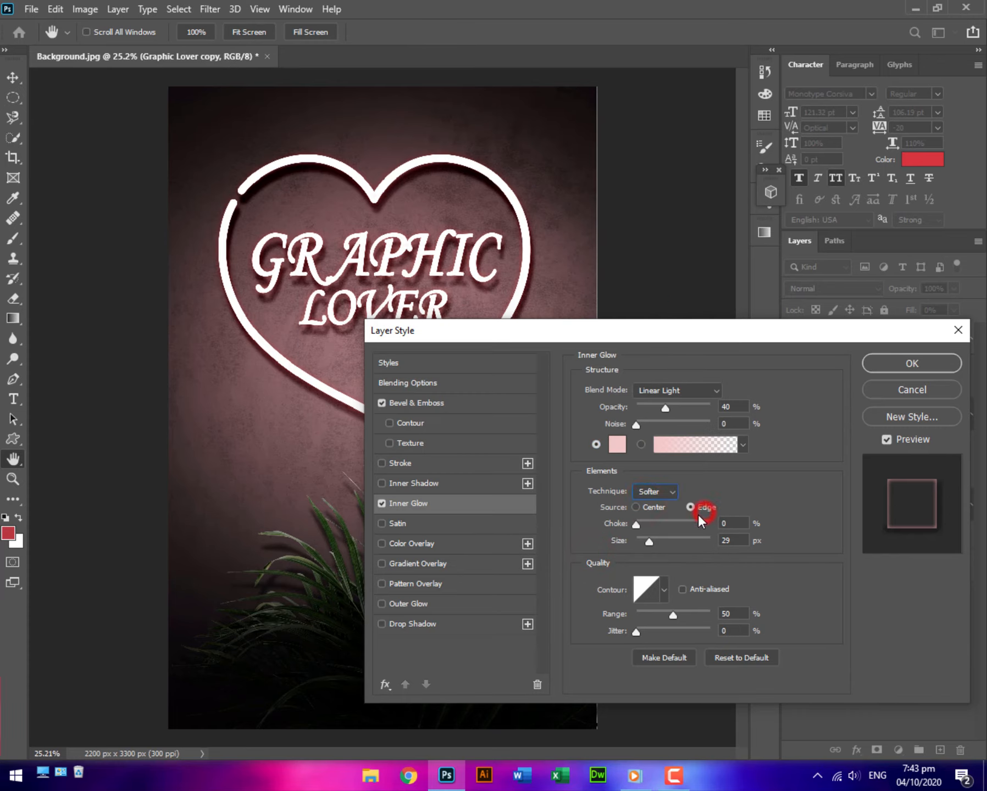
pyautogui.moveTo(638, 523); pyautogui.dragTo(638, 541)
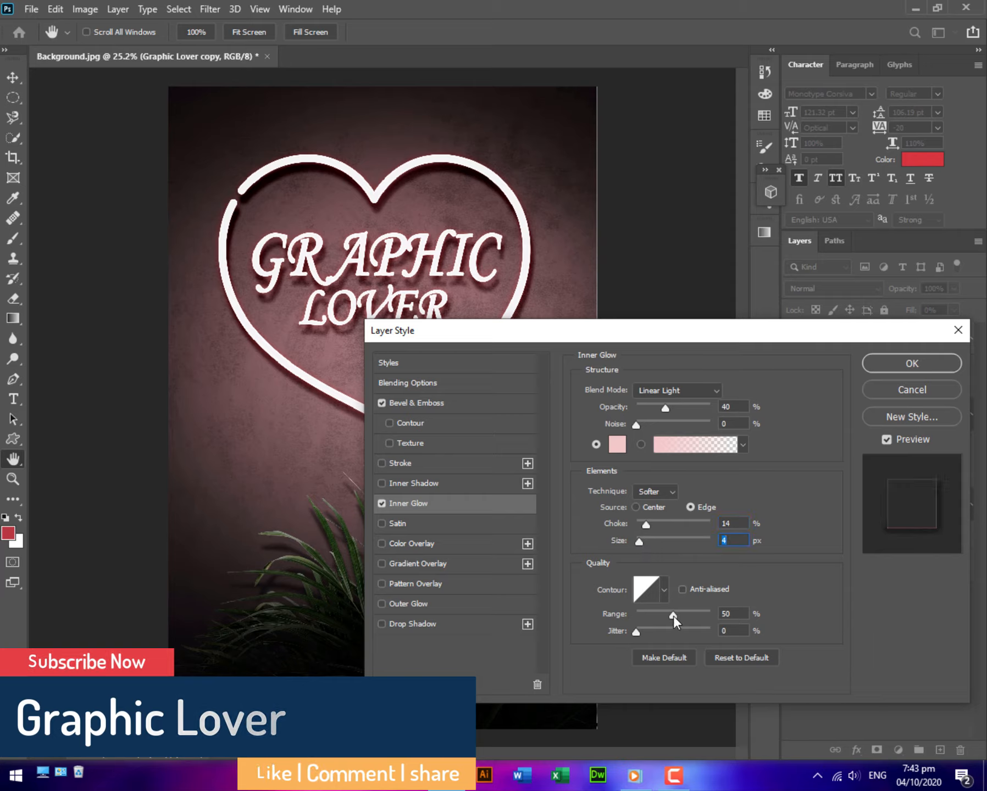
pyautogui.moveTo(673, 615); pyautogui.dragTo(666, 615)
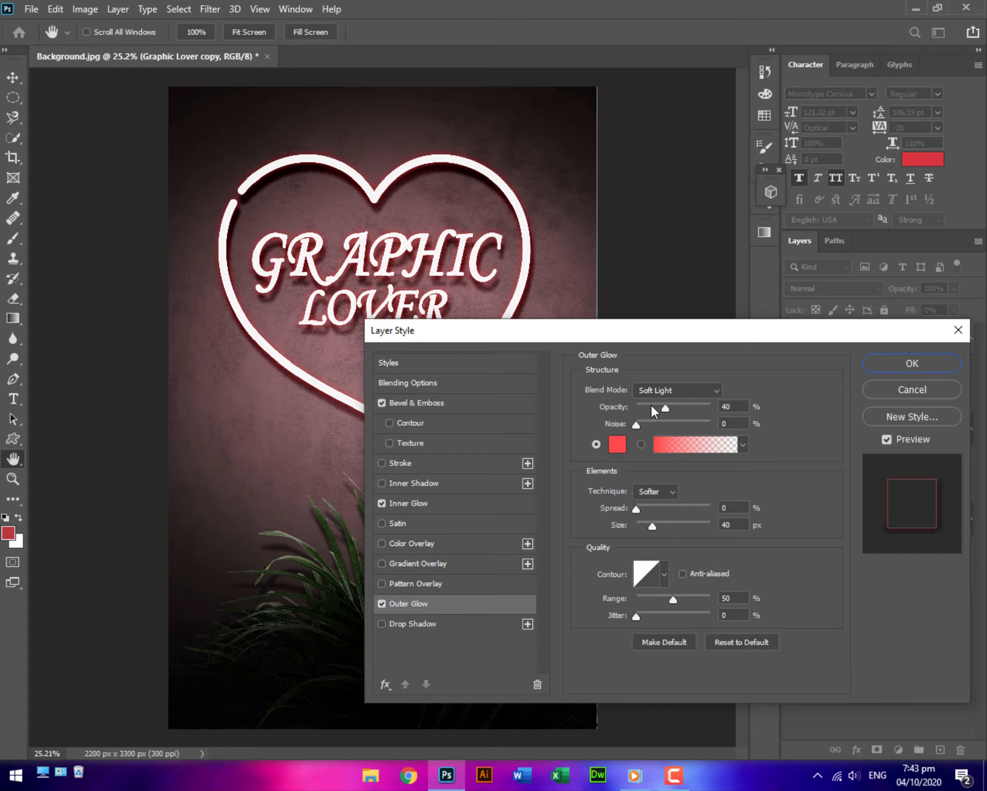
# - Add an Outer Glow in Linear Light blend mode with 31% opacity and colour e85050
pyautogui.click(661, 389)
pyautogui.click(673, 609)
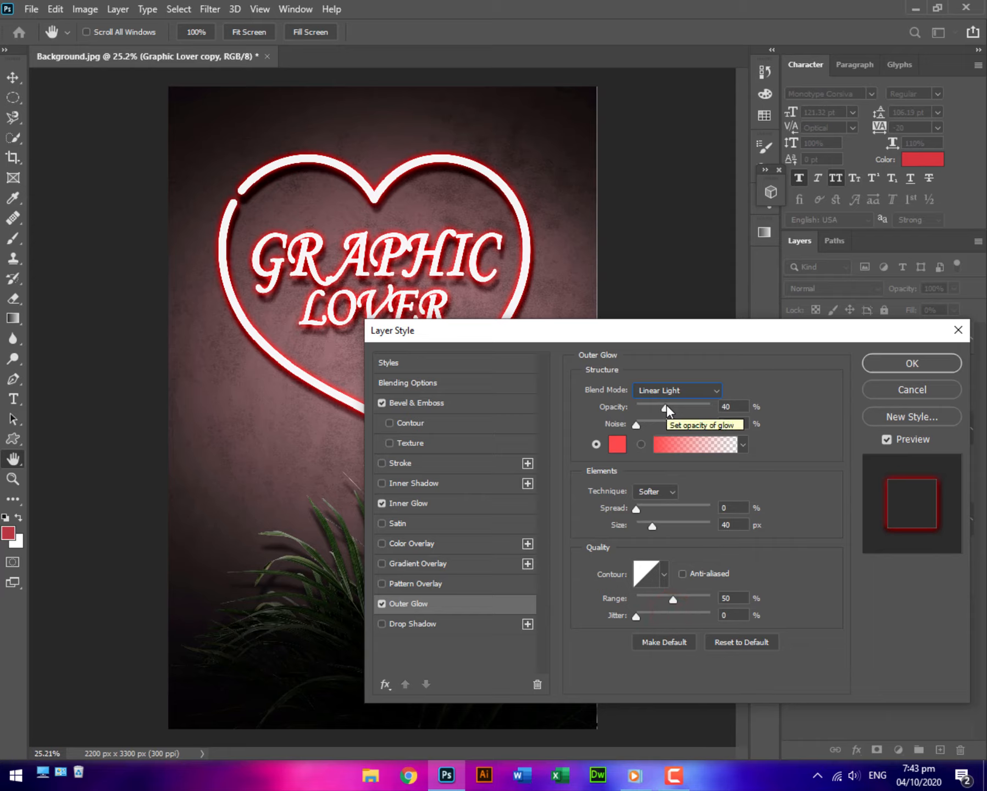
pyautogui.moveTo(665, 406); pyautogui.dragTo(659, 407)
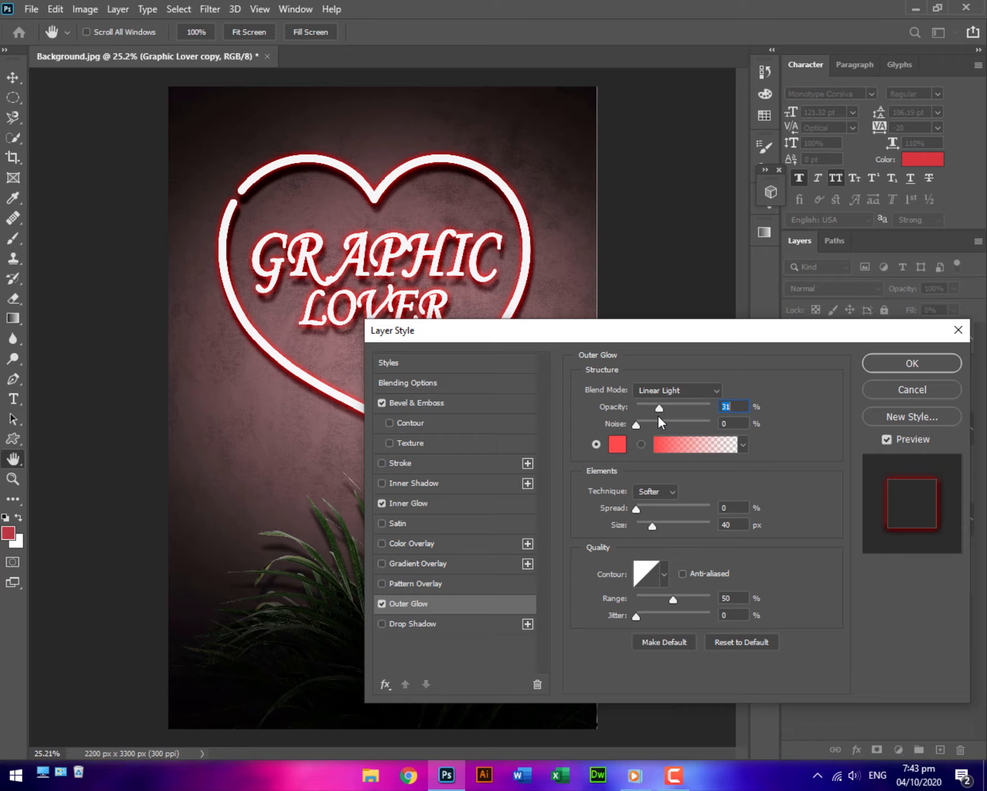
pyautogui.click(617, 443)
pyautogui.write('e')
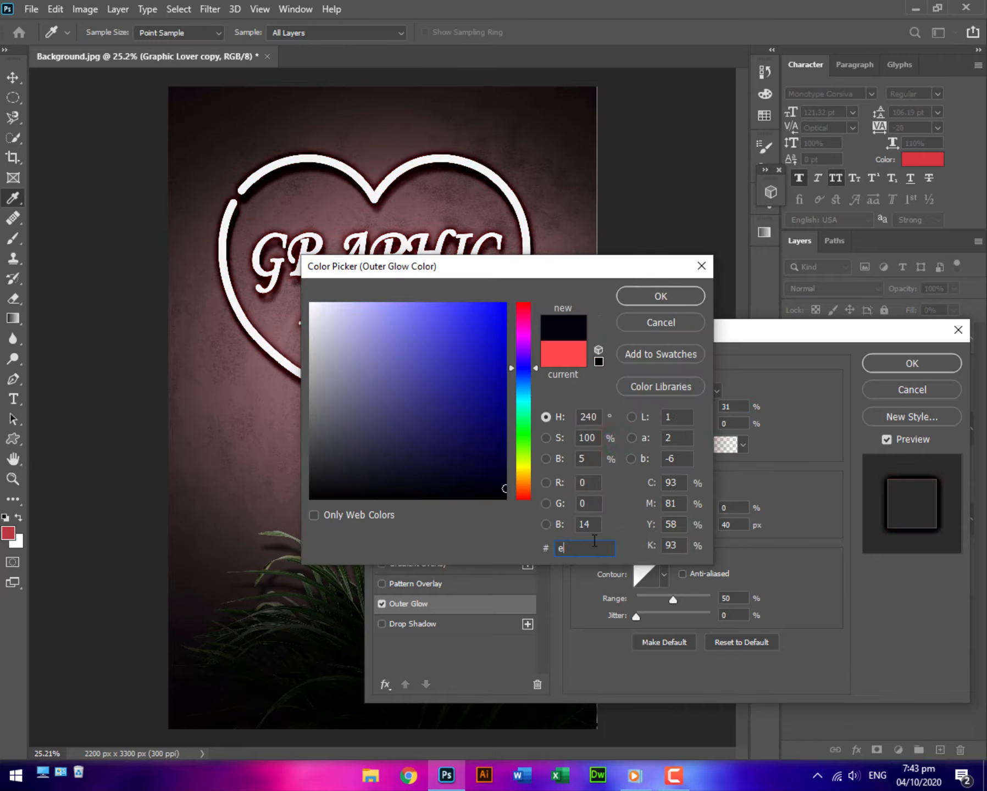
pyautogui.write('85050')
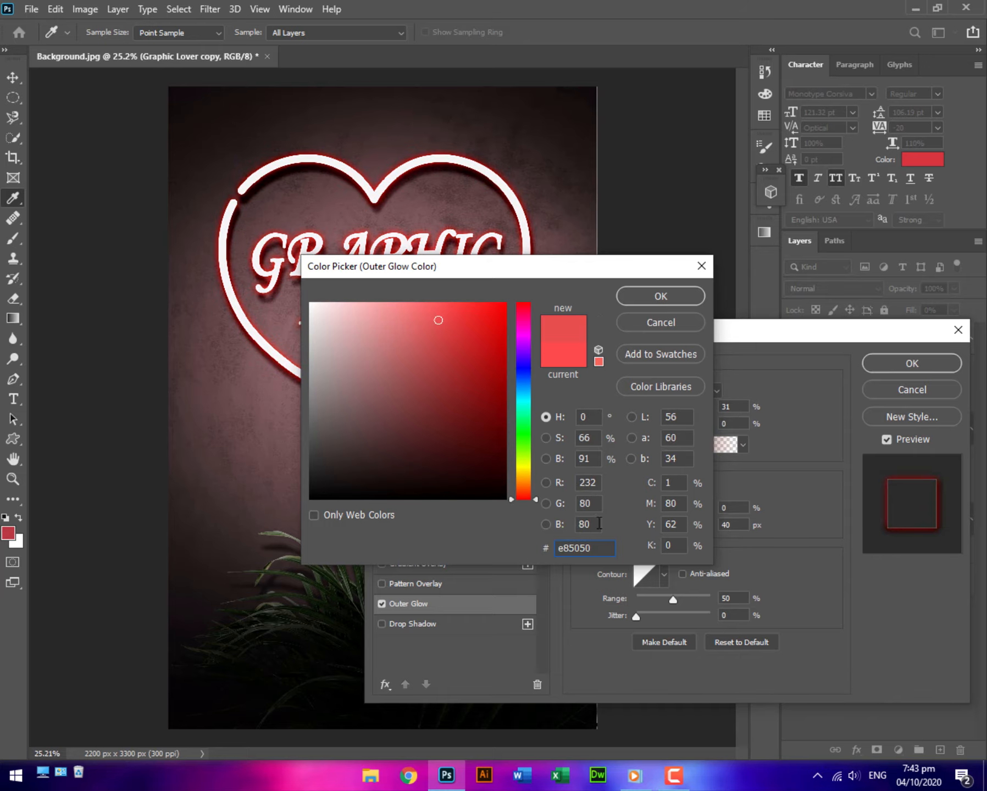
pyautogui.click(643, 294)
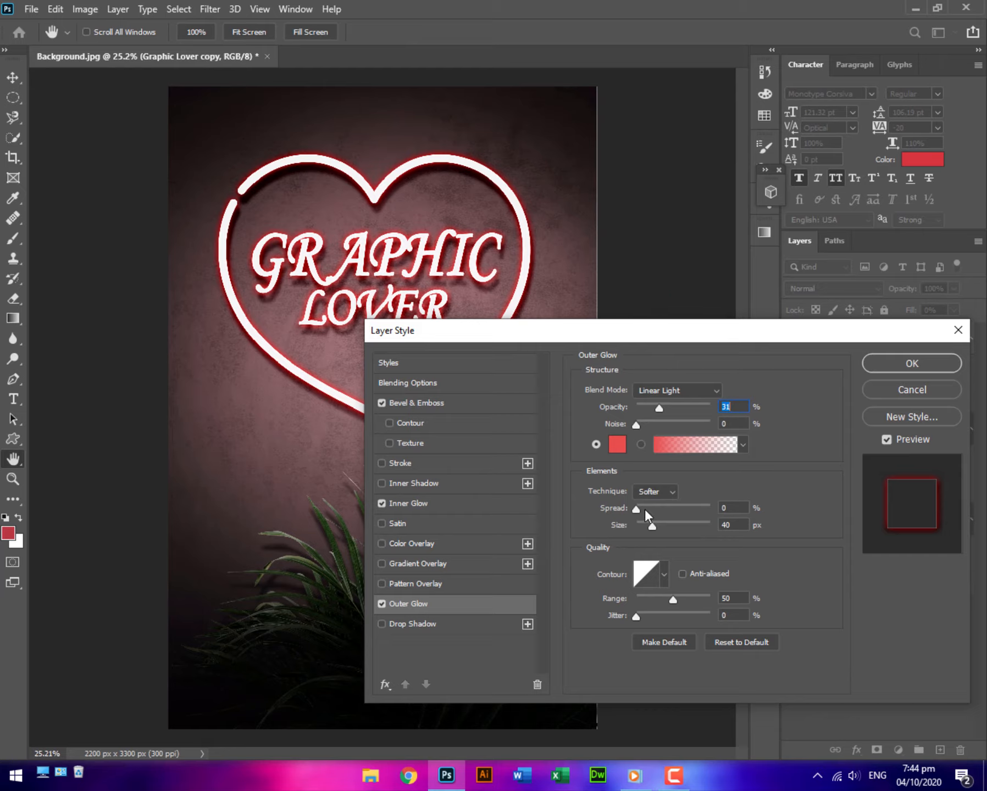
# - Set the Outer Glow spread to 10%, its size to 17 px and its range to 62%
pyautogui.moveTo(641, 508); pyautogui.dragTo(644, 508)
pyautogui.press('BackSpace')
pyautogui.write('1')
pyautogui.moveTo(647, 526); pyautogui.dragTo(646, 524)
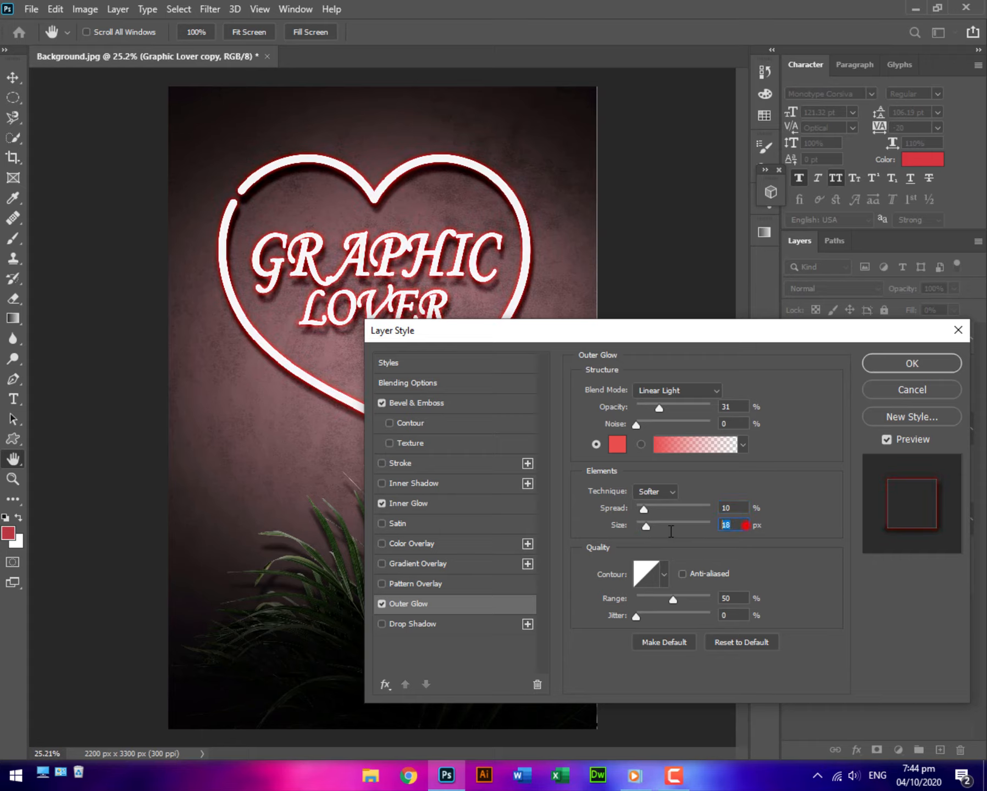
pyautogui.write('17')
pyautogui.click(669, 601)
pyautogui.moveTo(674, 601); pyautogui.dragTo(679, 601)
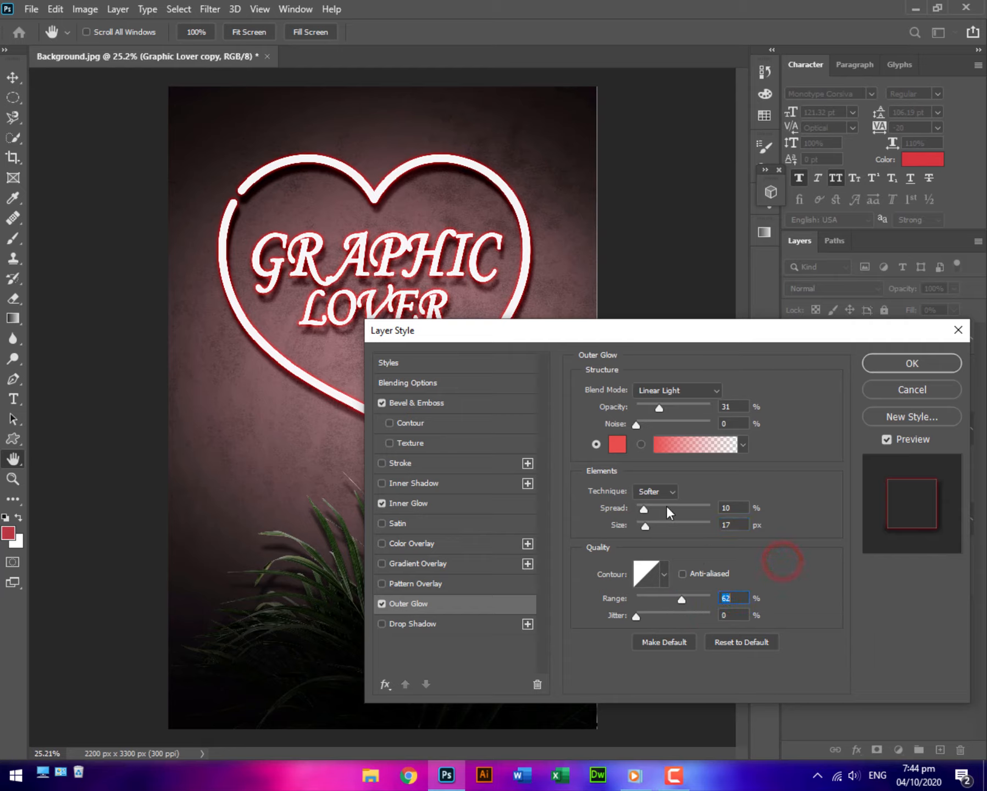
# - Add a Drop Shadow in Linear Light blend mode with colour f6caca
pyautogui.click(426, 623)
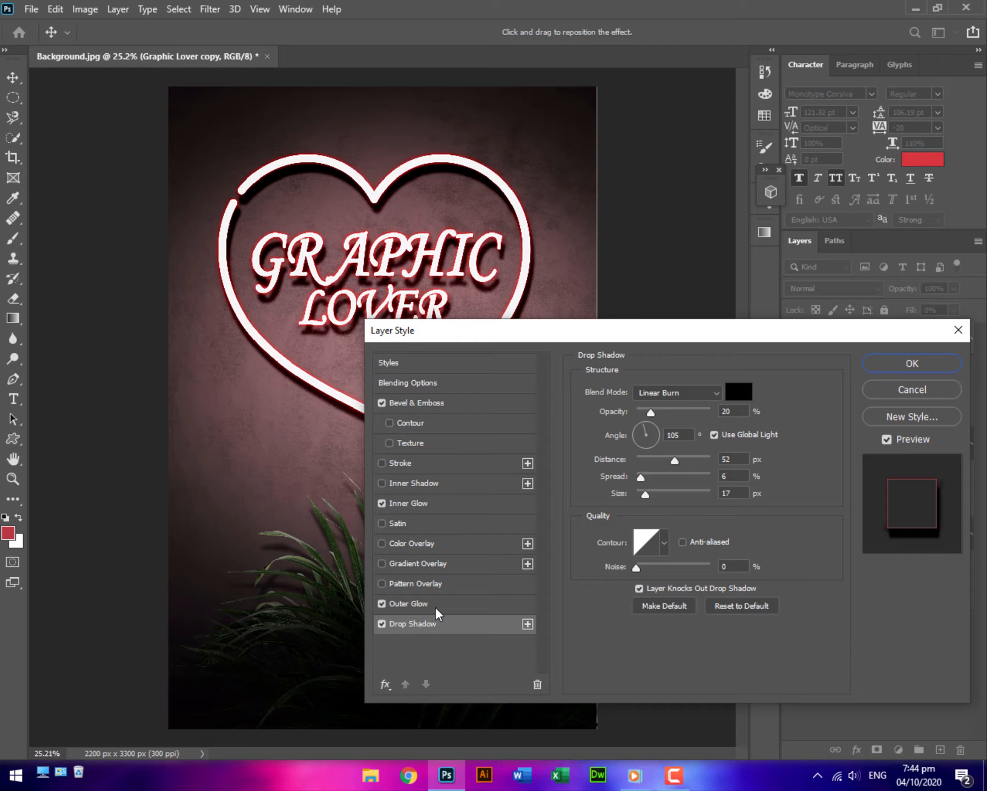
pyautogui.click(434, 606)
pyautogui.click(431, 626)
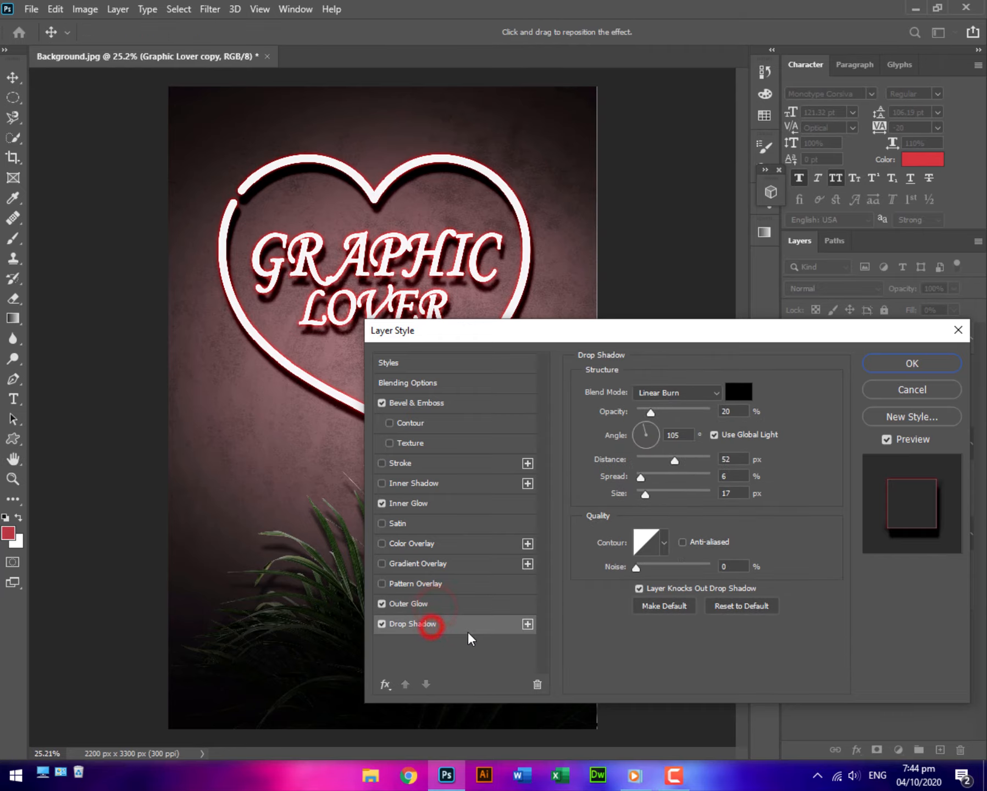
pyautogui.click(708, 392)
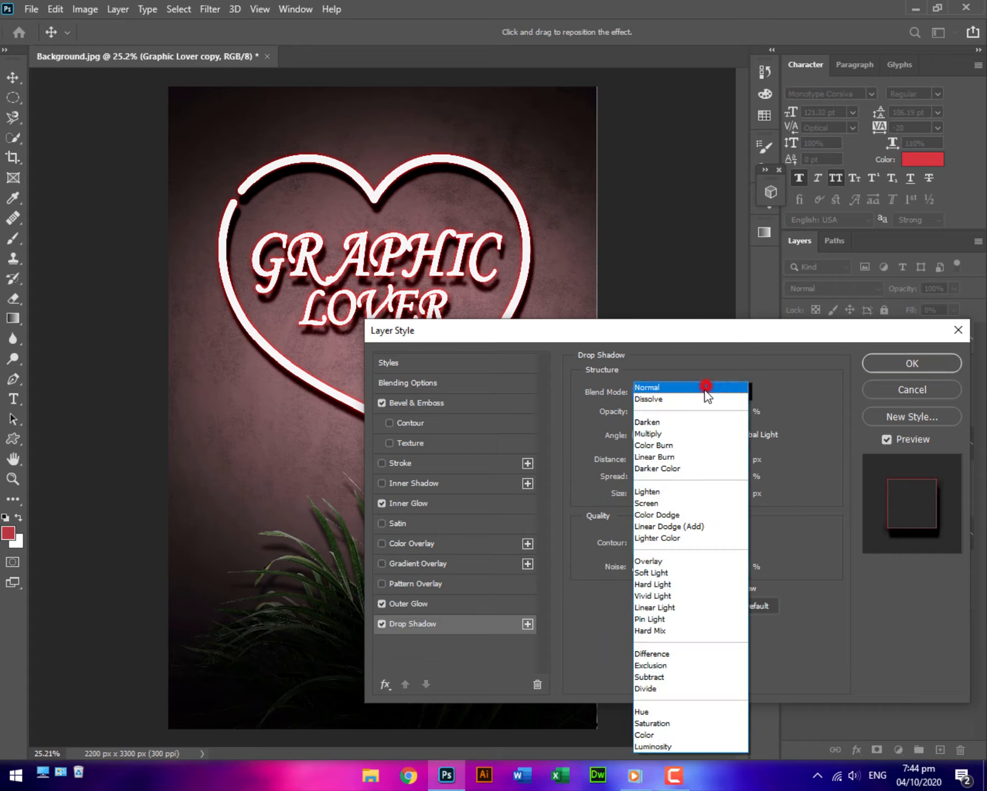
pyautogui.click(680, 607)
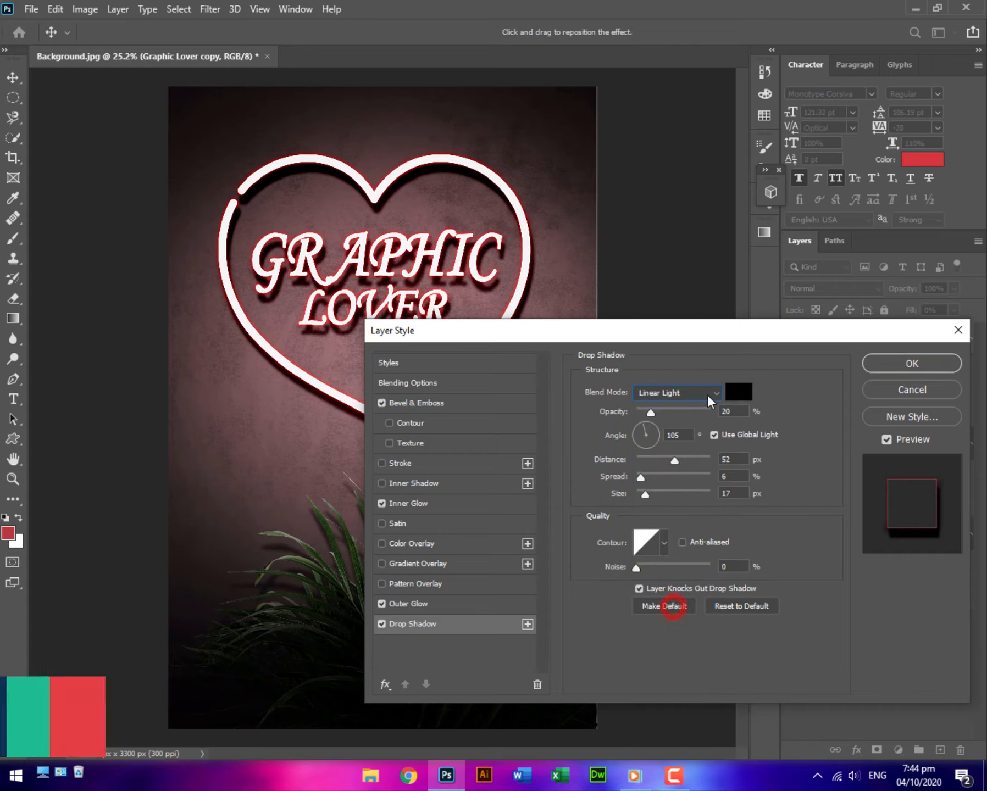
pyautogui.click(741, 392)
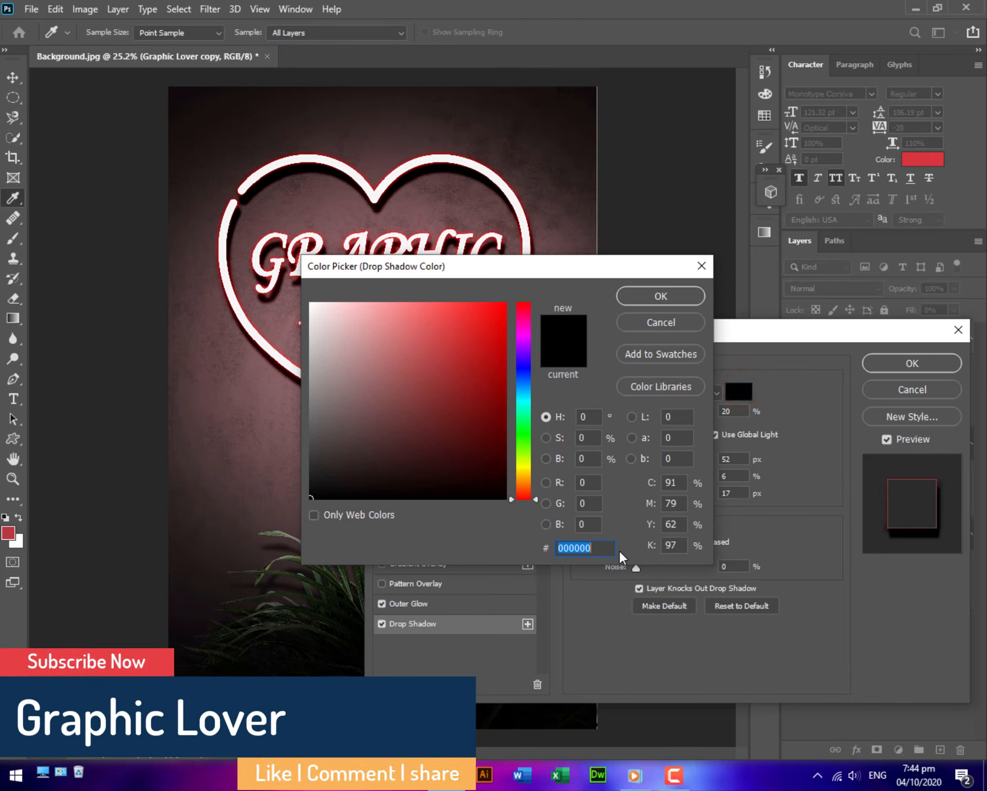
pyautogui.write('f6ca')
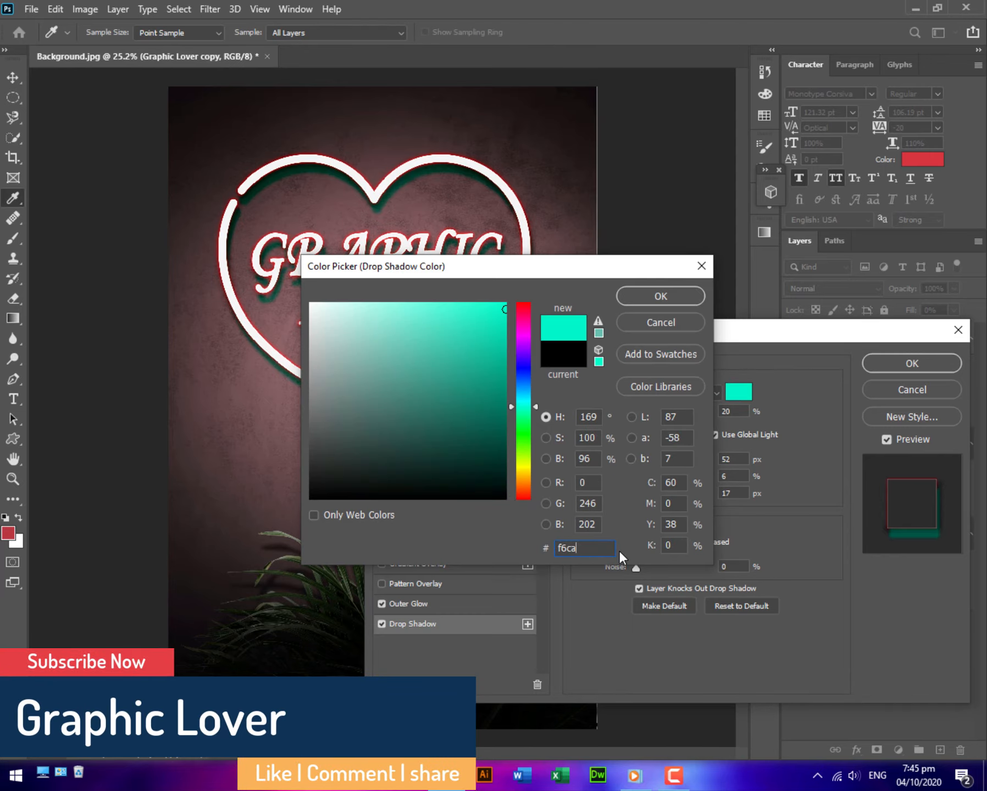
pyautogui.write('ca')
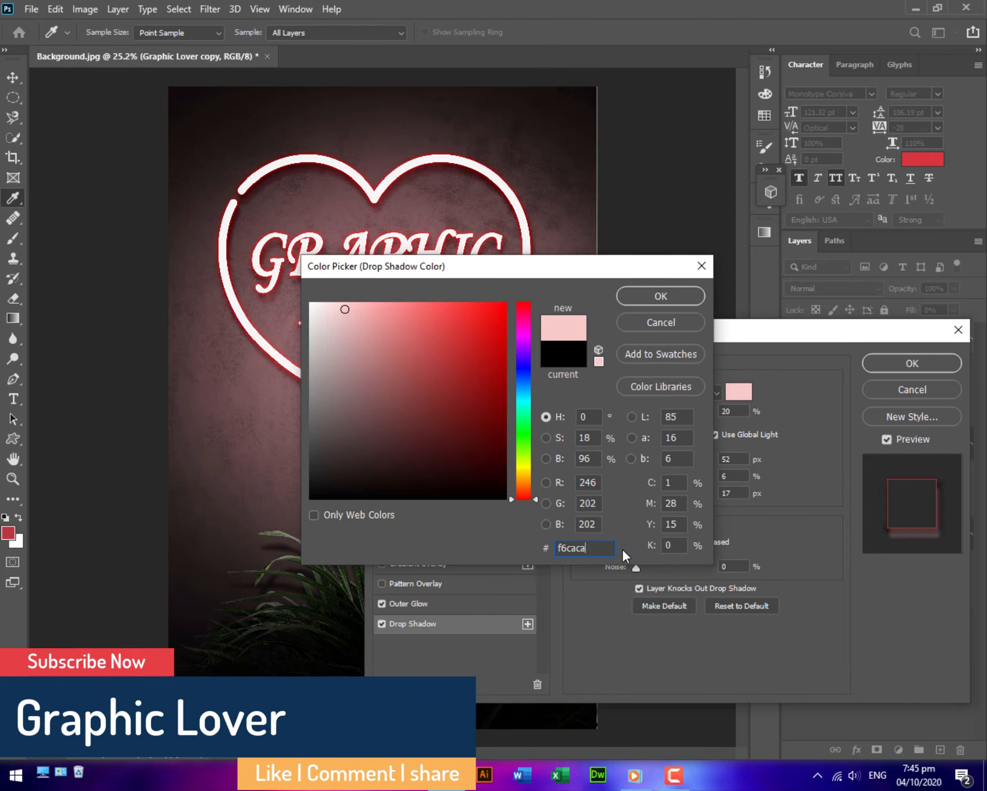
pyautogui.click(673, 303)
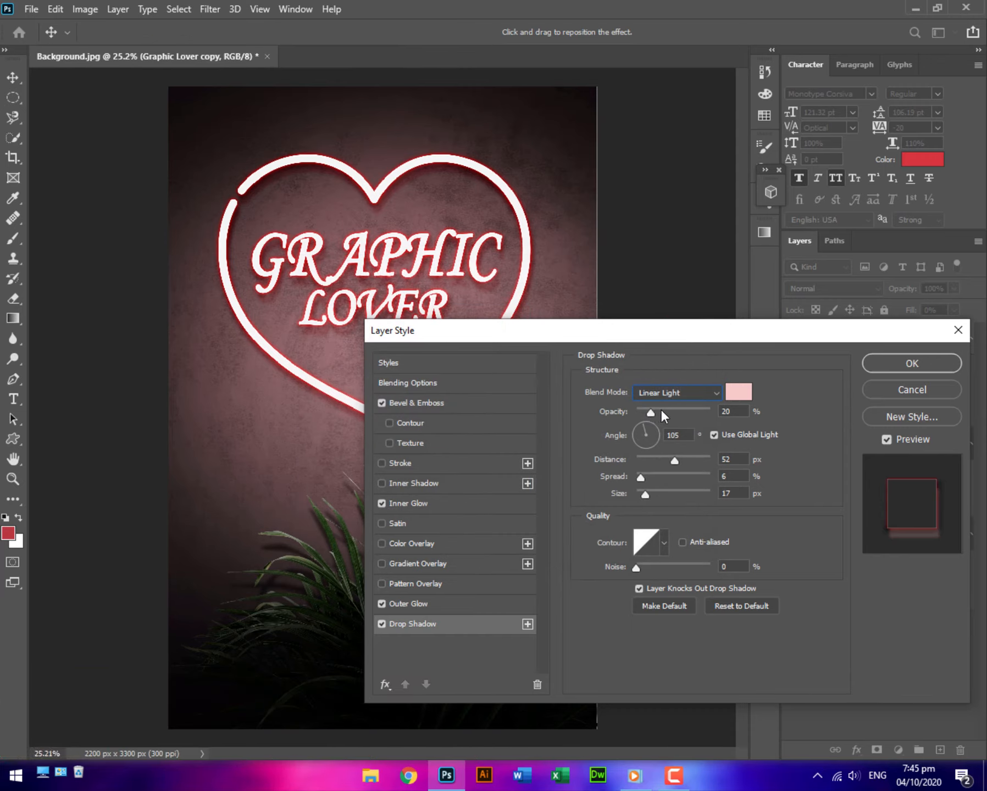
# - Set the Drop Shadow opacity to 35%, distance to 0 px, spread to 17% and size to 74 px, and apply the layer styles
pyautogui.moveTo(657, 417); pyautogui.dragTo(662, 418)
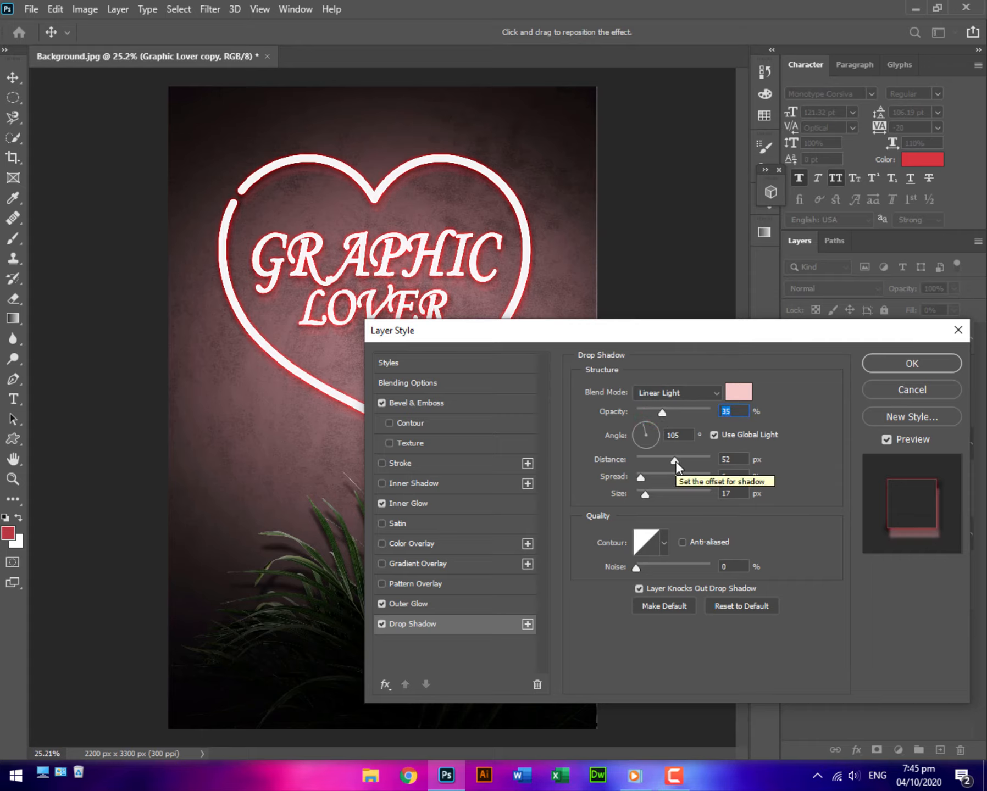
pyautogui.moveTo(640, 477); pyautogui.dragTo(669, 498)
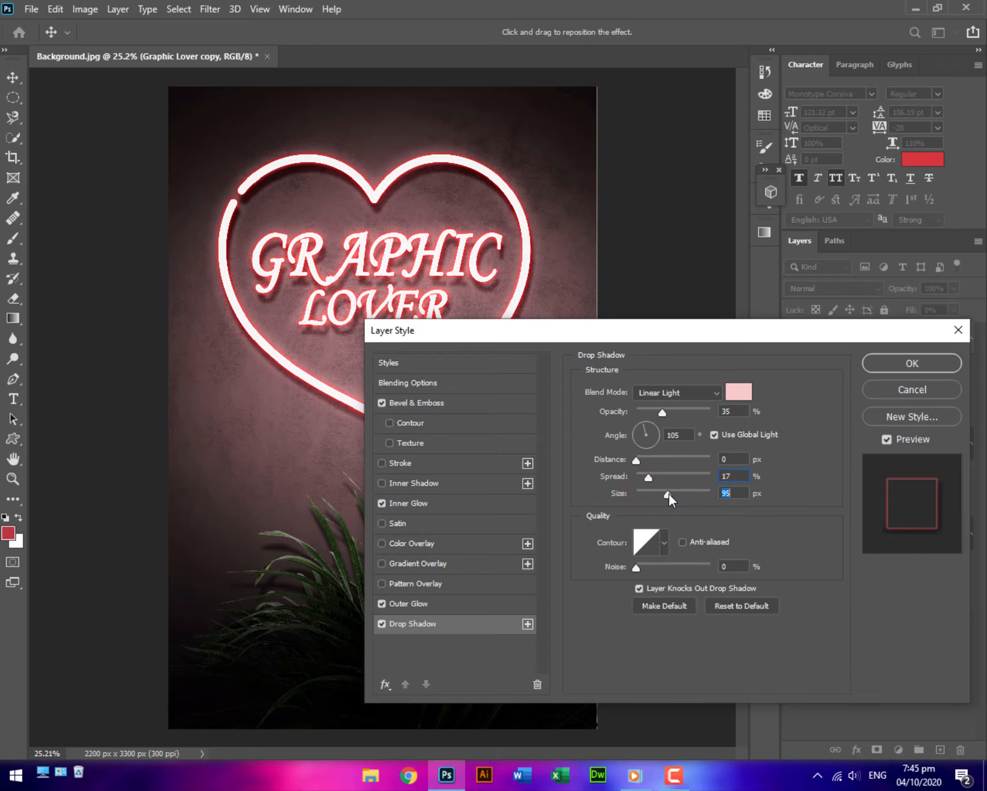
pyautogui.moveTo(726, 332); pyautogui.dragTo(563, 230)
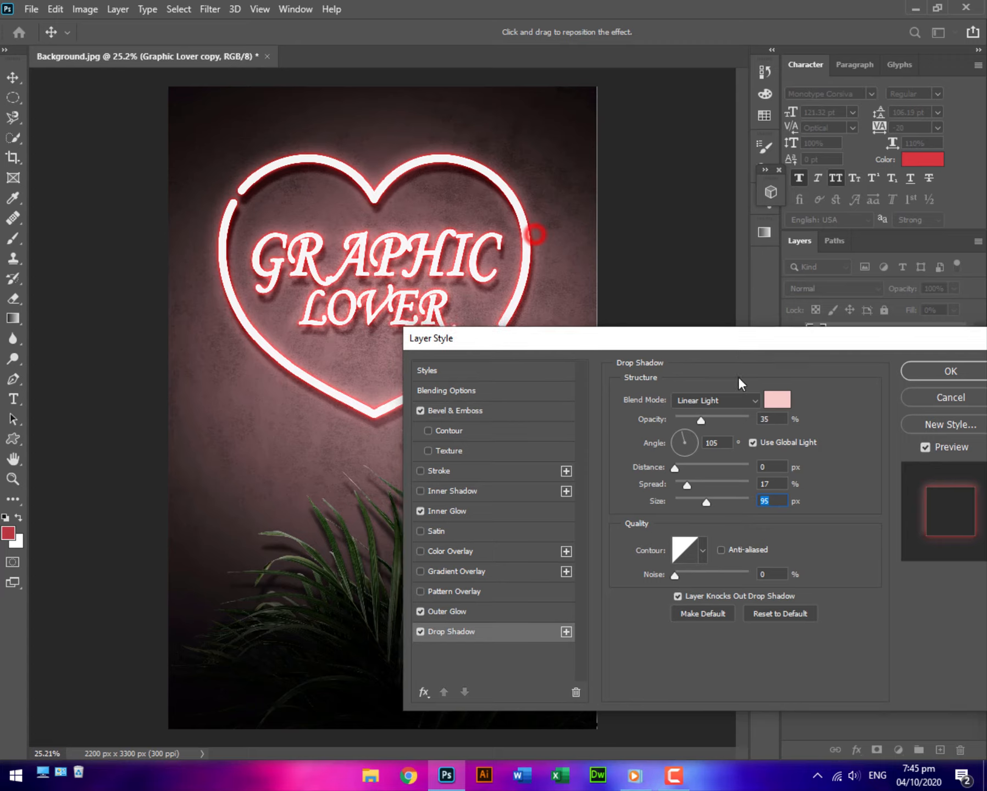
pyautogui.moveTo(706, 501); pyautogui.dragTo(704, 507)
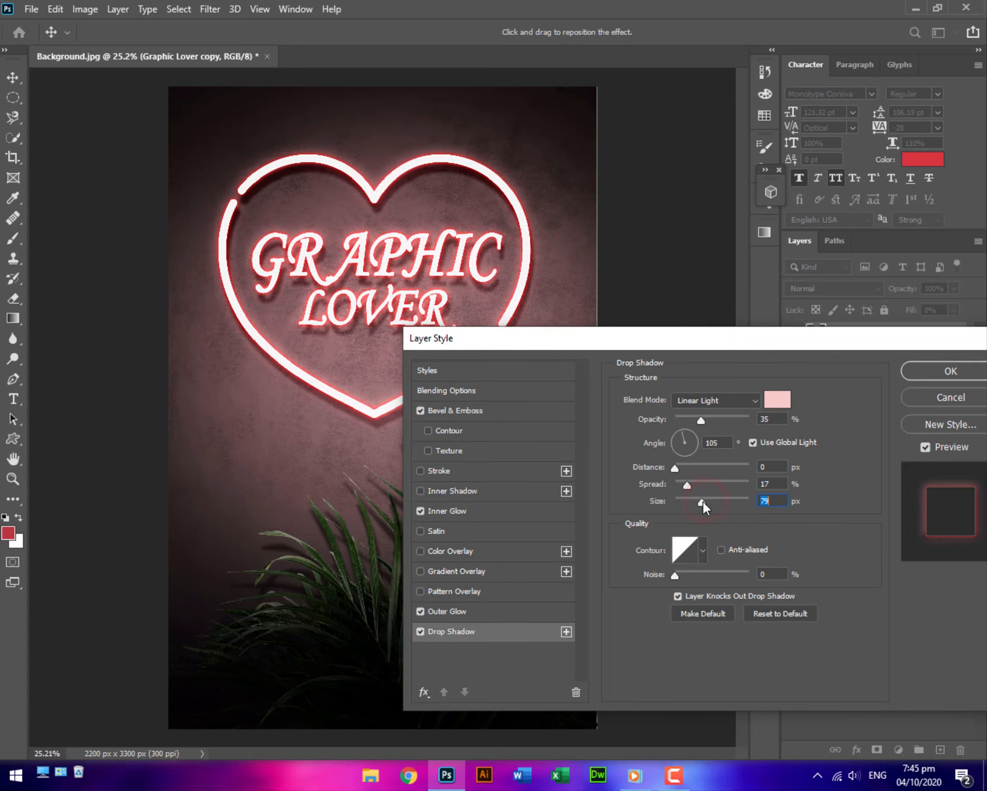
pyautogui.write('74')
pyautogui.click(915, 368)
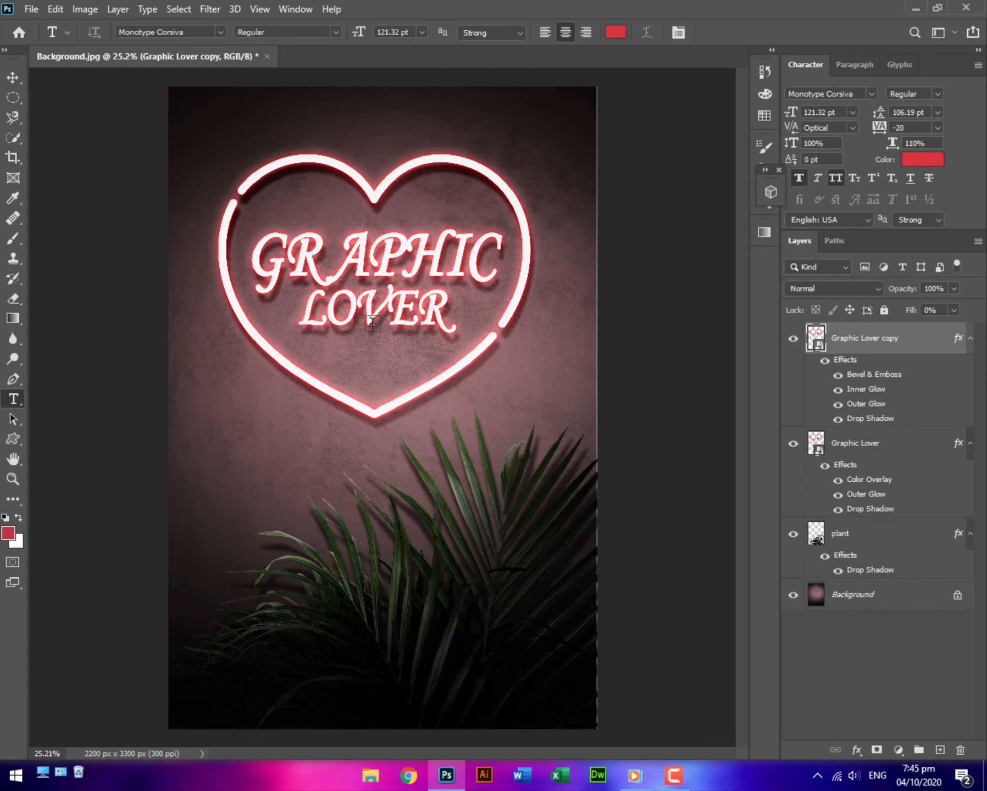
# - Select the Background layer and review the whole poster fitted to the screen
pyautogui.click(883, 443)
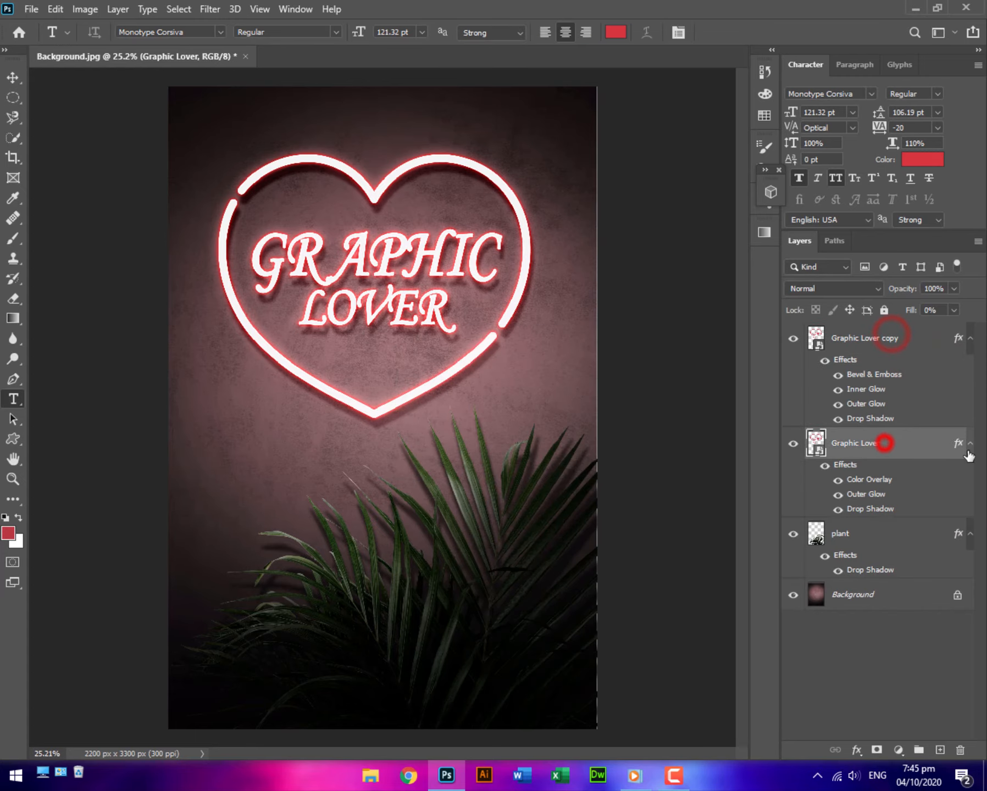
pyautogui.click(905, 348)
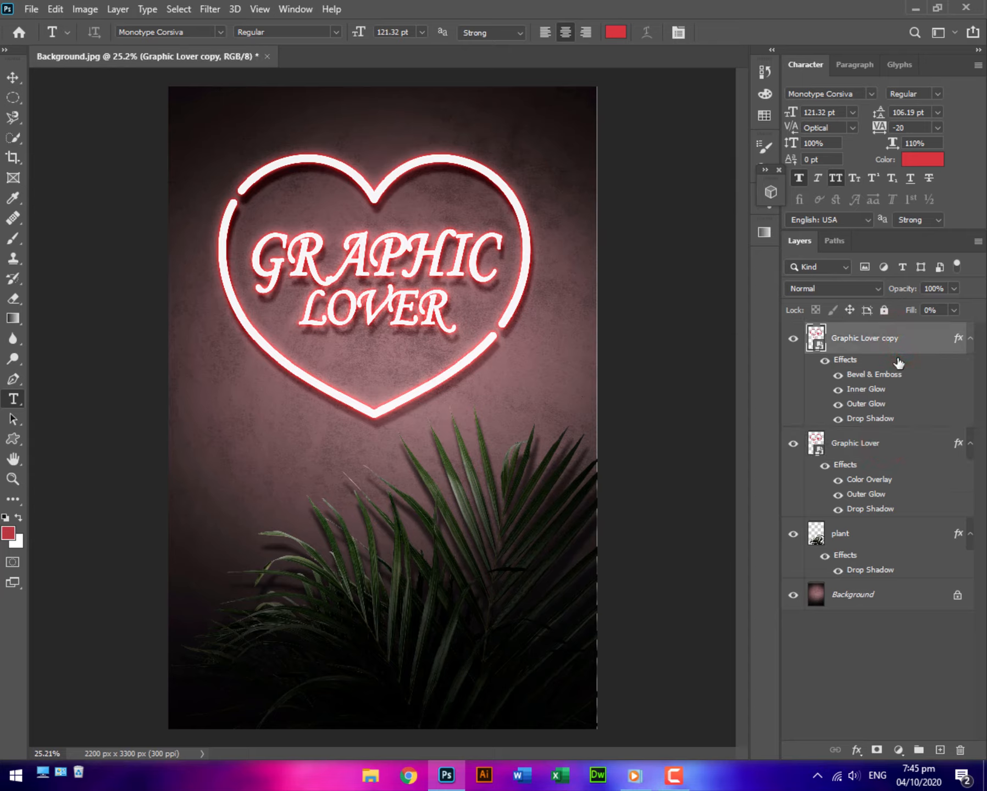
pyautogui.click(860, 595)
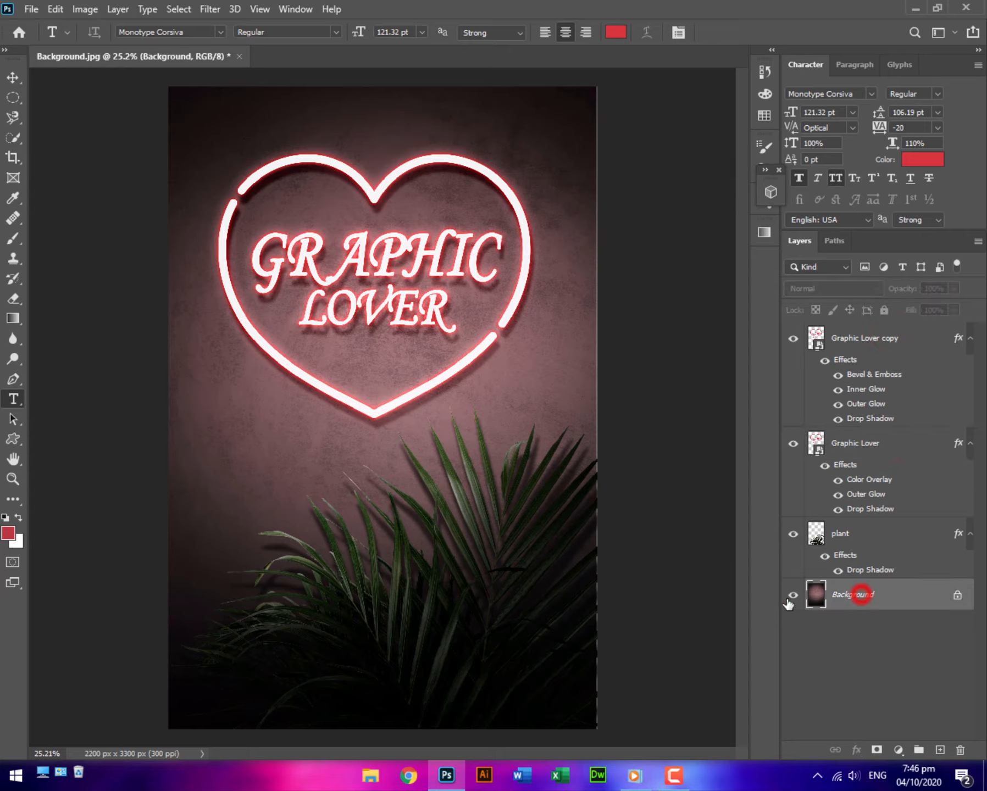
pyautogui.scroll(5, 599, 379)
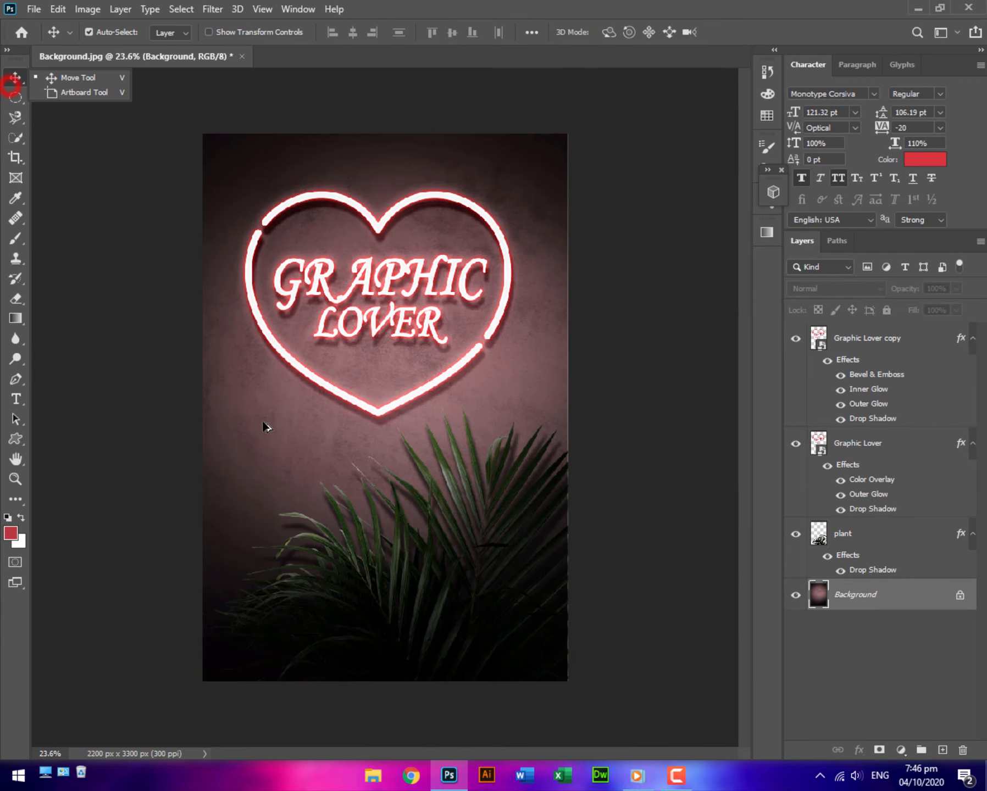
pyautogui.hotkey('ctrl', '0')
pyautogui.click(247, 440)
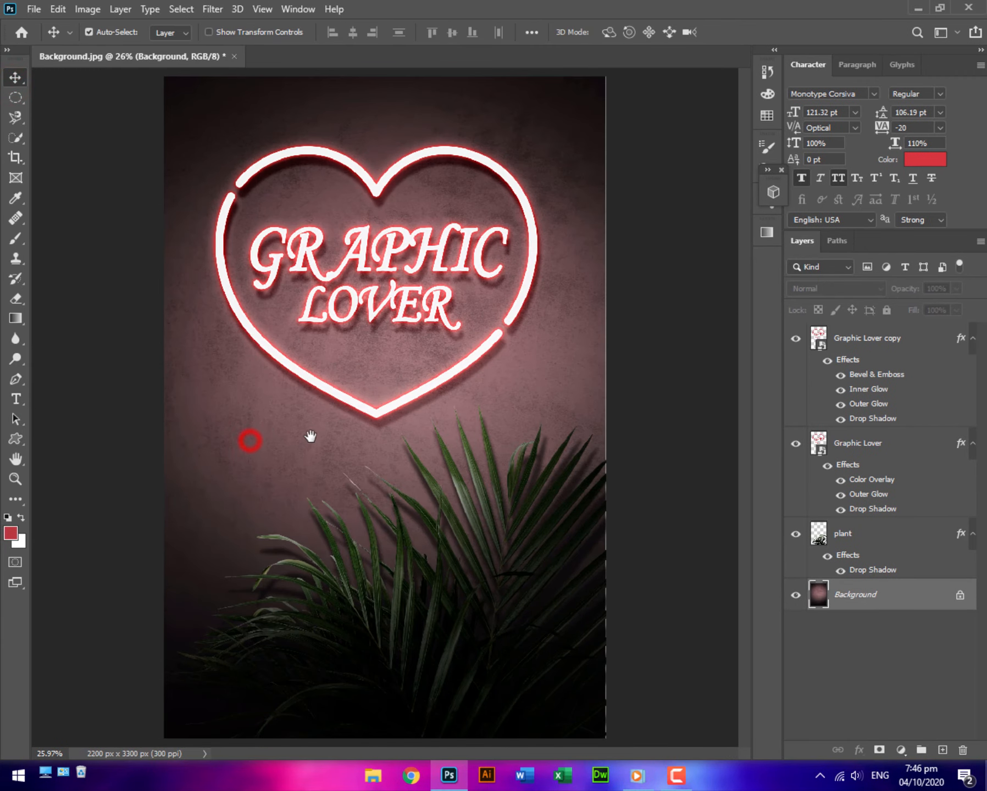
pyautogui.click(296, 486)
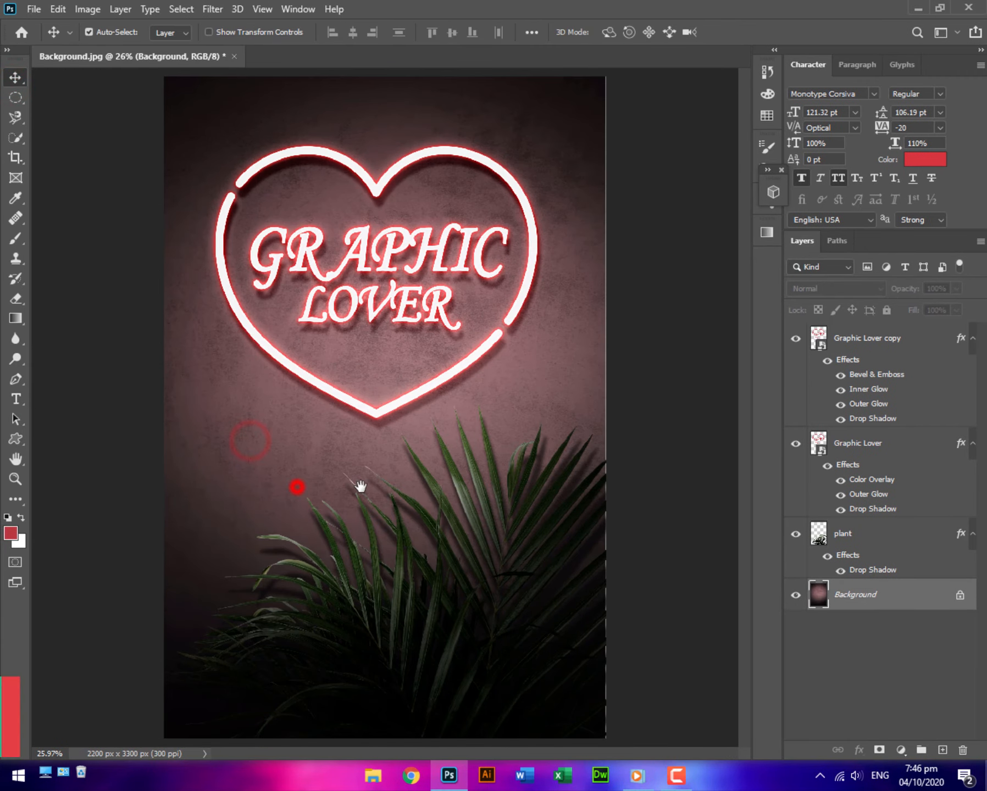
# - Duplicate the Background layer and fit the whole poster to the screen
pyautogui.click(566, 356)
pyautogui.click(930, 606)
pyautogui.hotkey('ctrl', 'j')
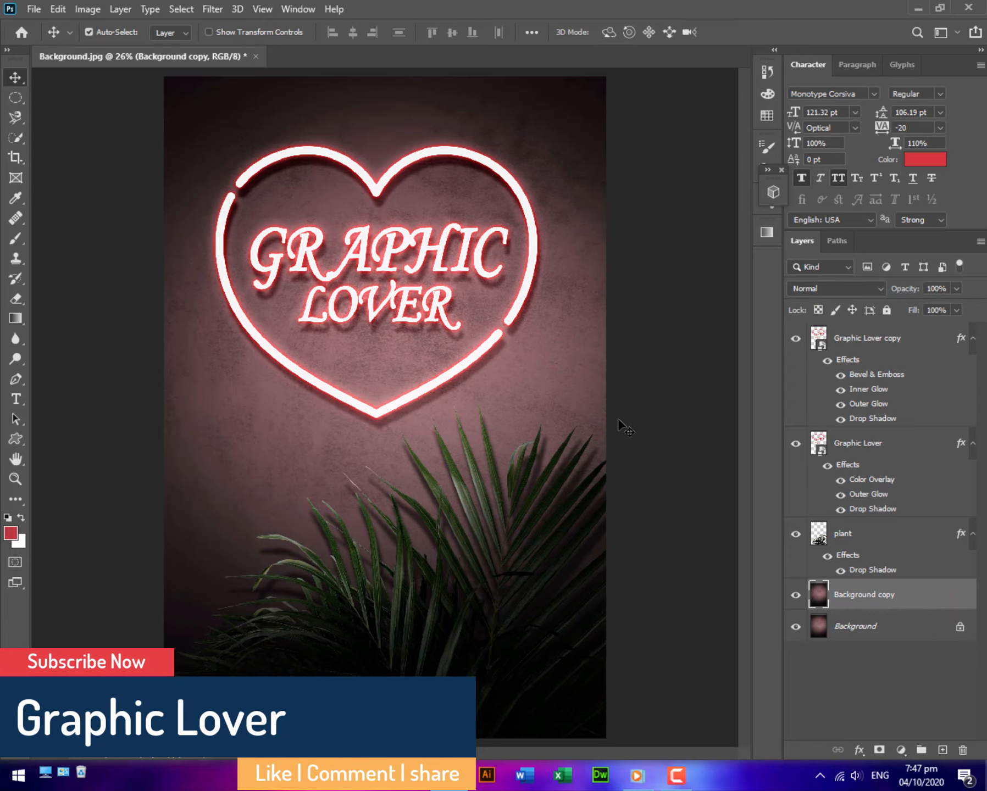
pyautogui.scroll(-2, 630, 452)
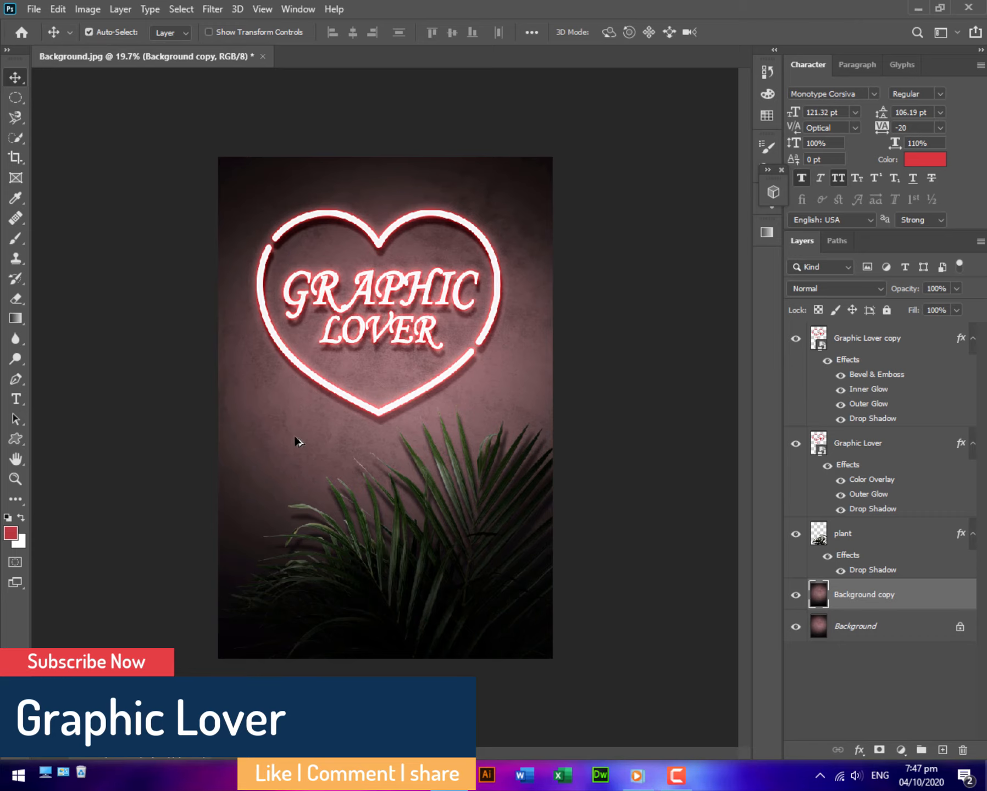
pyautogui.hotkey('ctrl', '0')
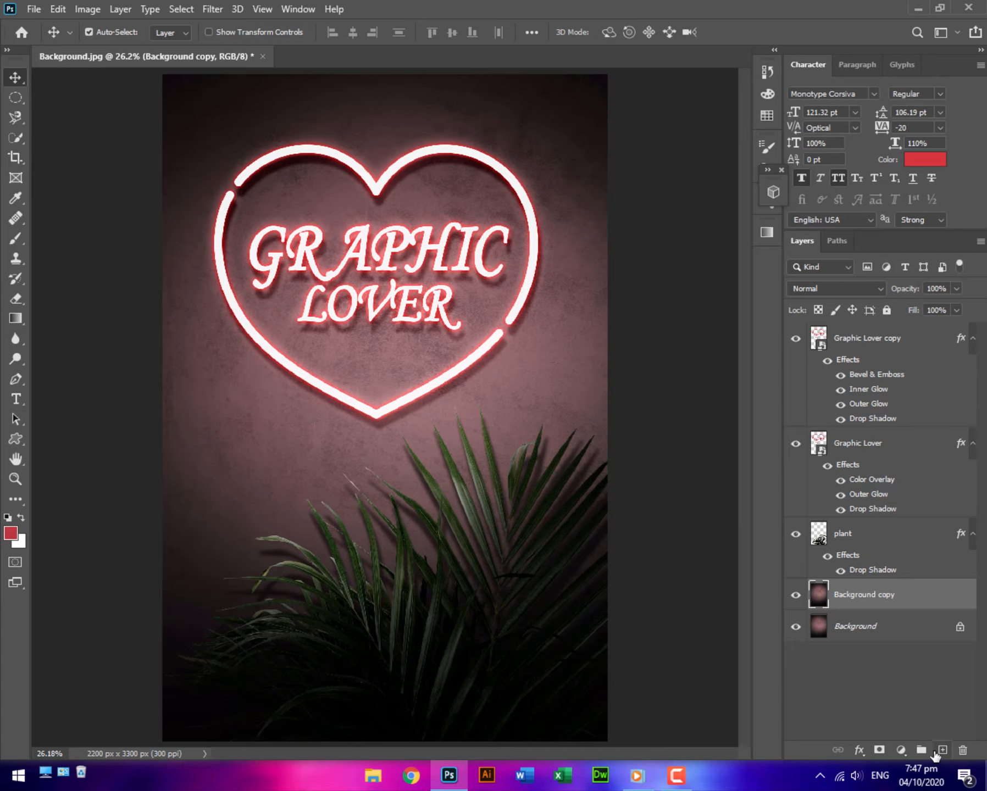
# - Add a new empty layer above all the others and set its blend mode to Overlay
pyautogui.click(937, 750)
pyautogui.moveTo(899, 599); pyautogui.dragTo(881, 342)
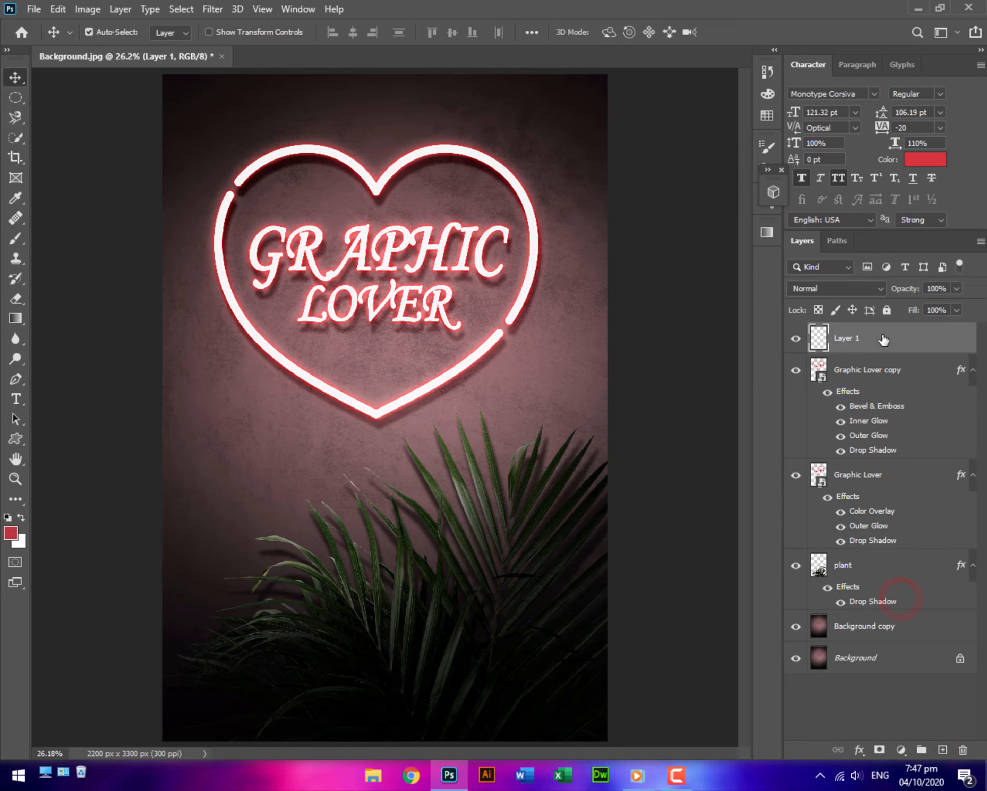
pyautogui.click(843, 286)
pyautogui.click(822, 472)
# - Set the foreground colour to ba3740 and fill the new Overlay layer with it
pyautogui.click(10, 532)
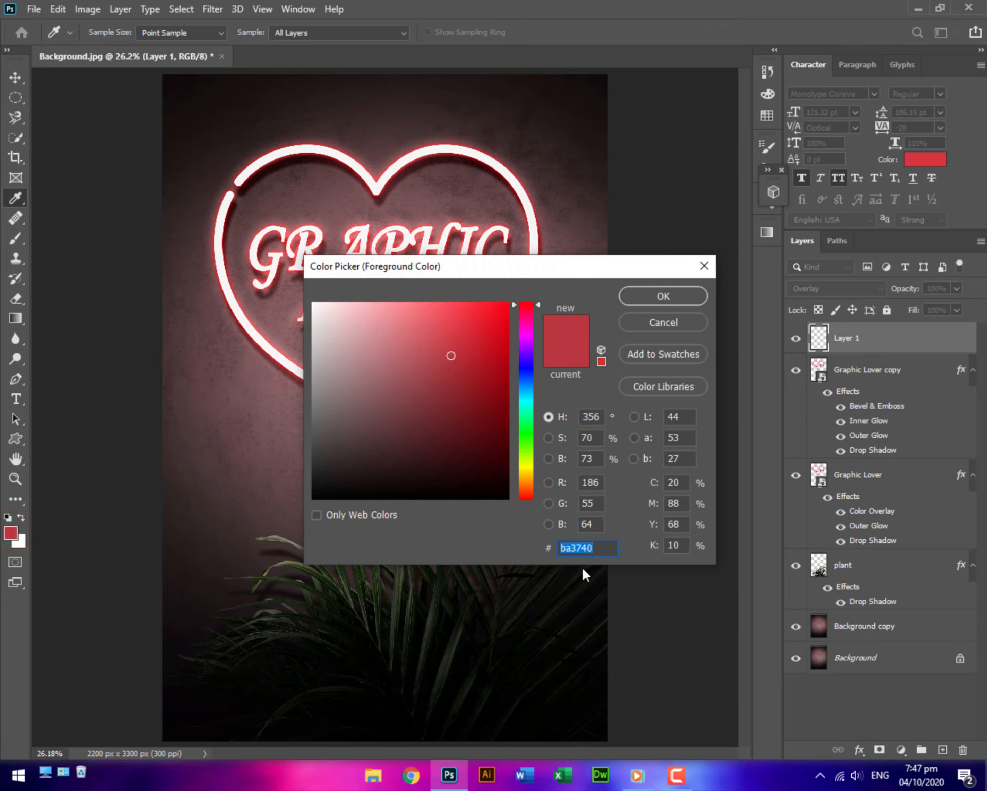
pyautogui.write('ba')
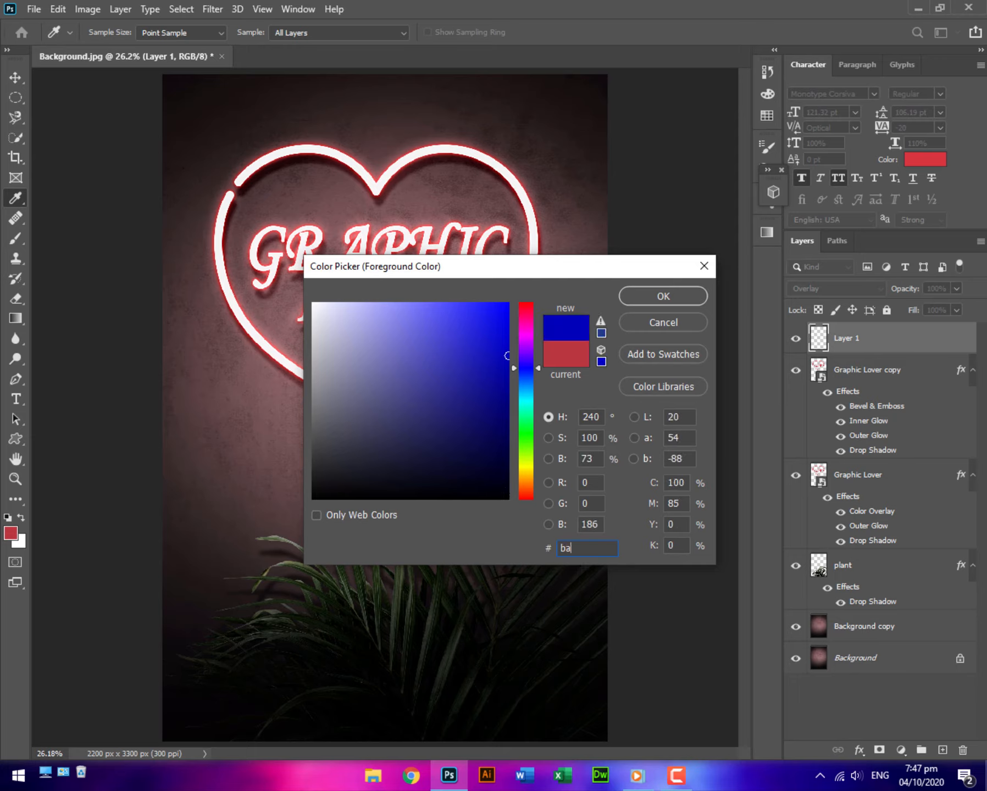
pyautogui.write('3740')
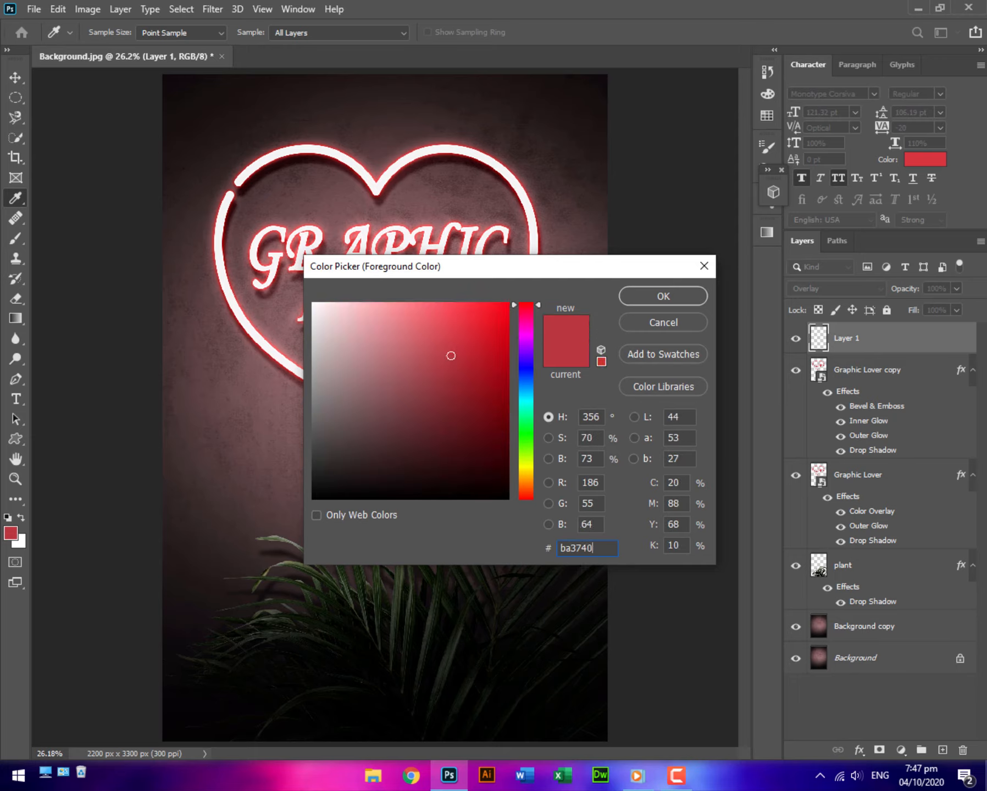
pyautogui.press('Return')
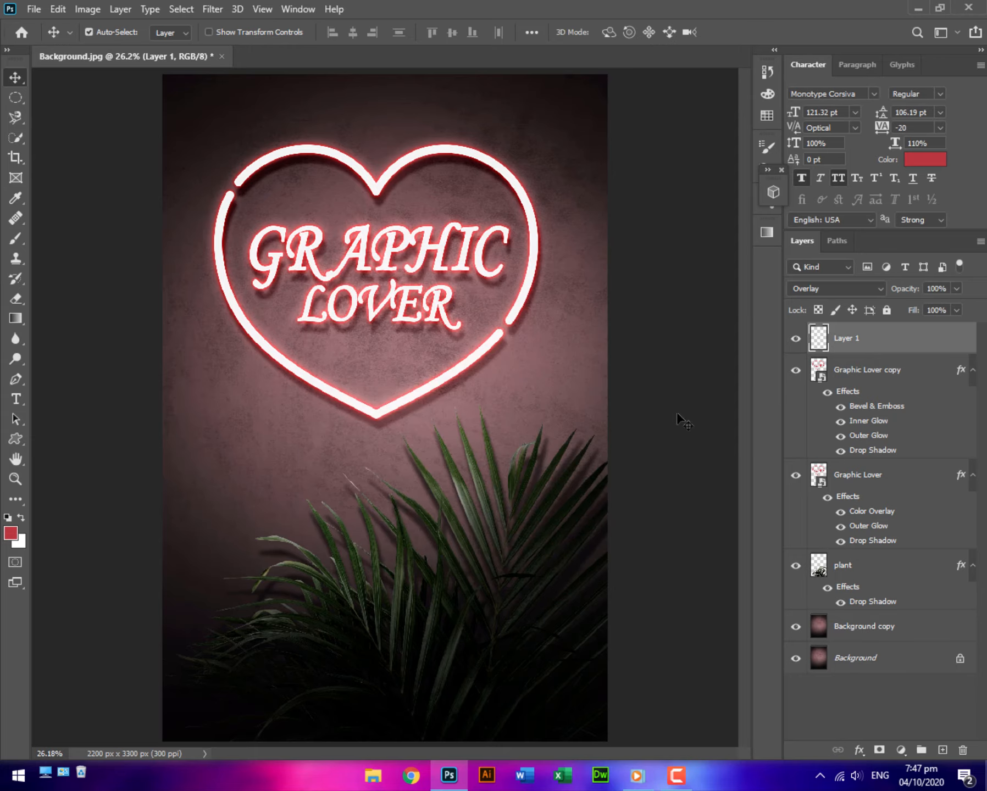
pyautogui.hotkey('alt', 'BackSpace')
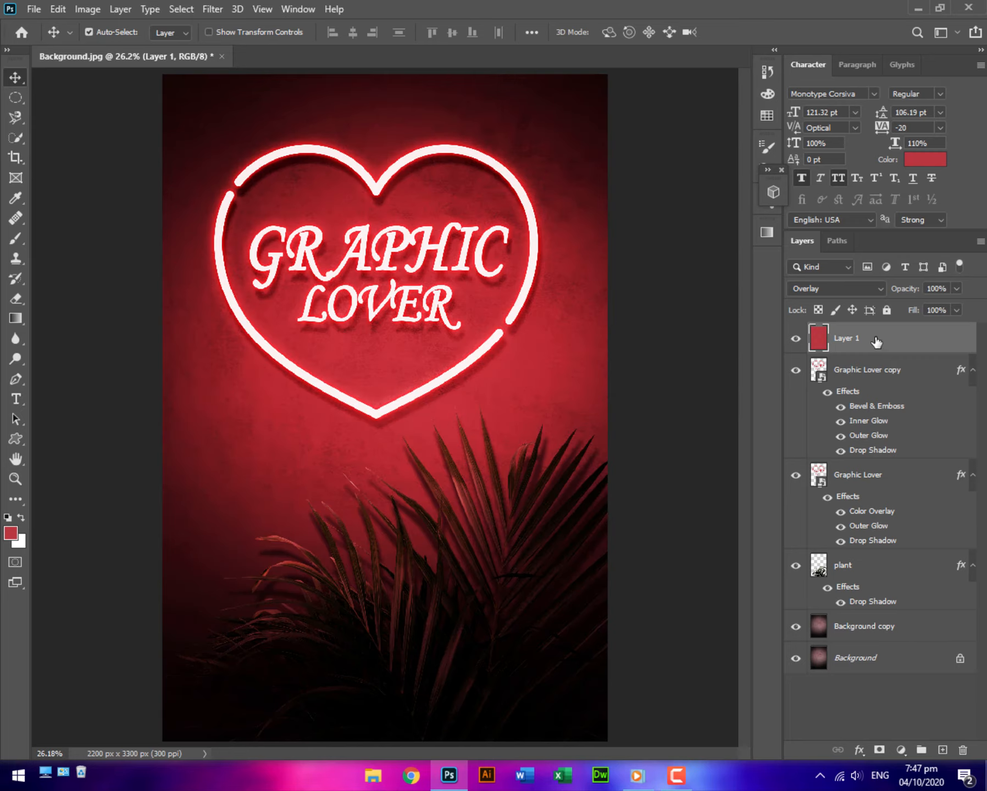
pyautogui.click(902, 750)
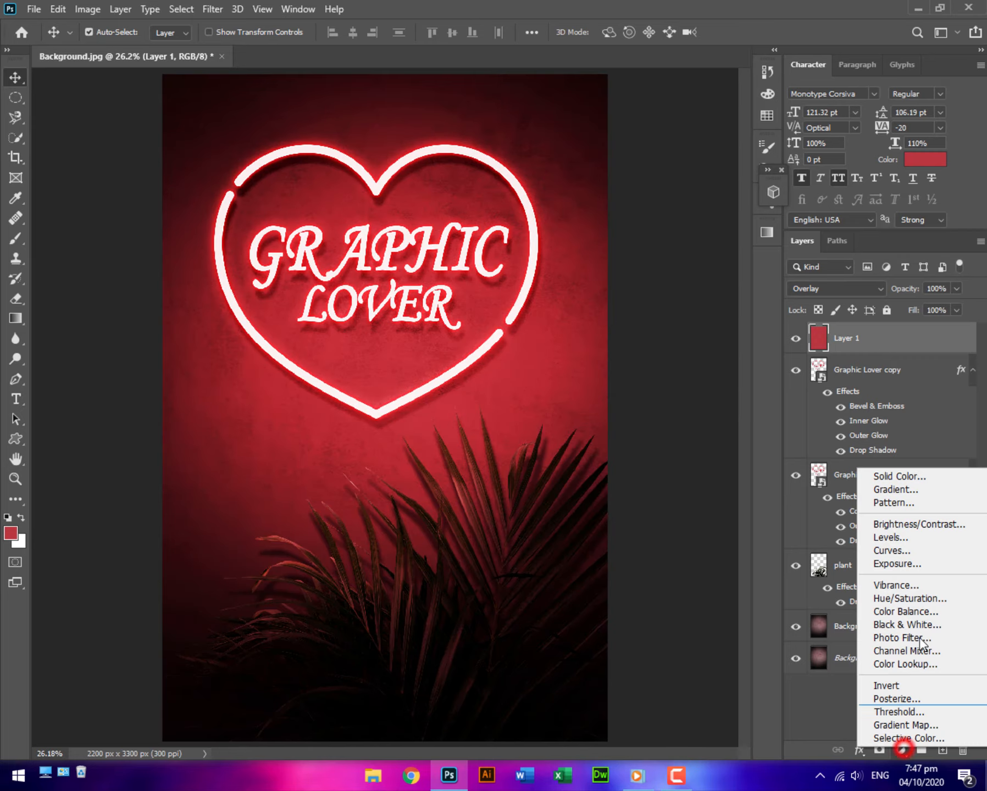
pyautogui.click(907, 489)
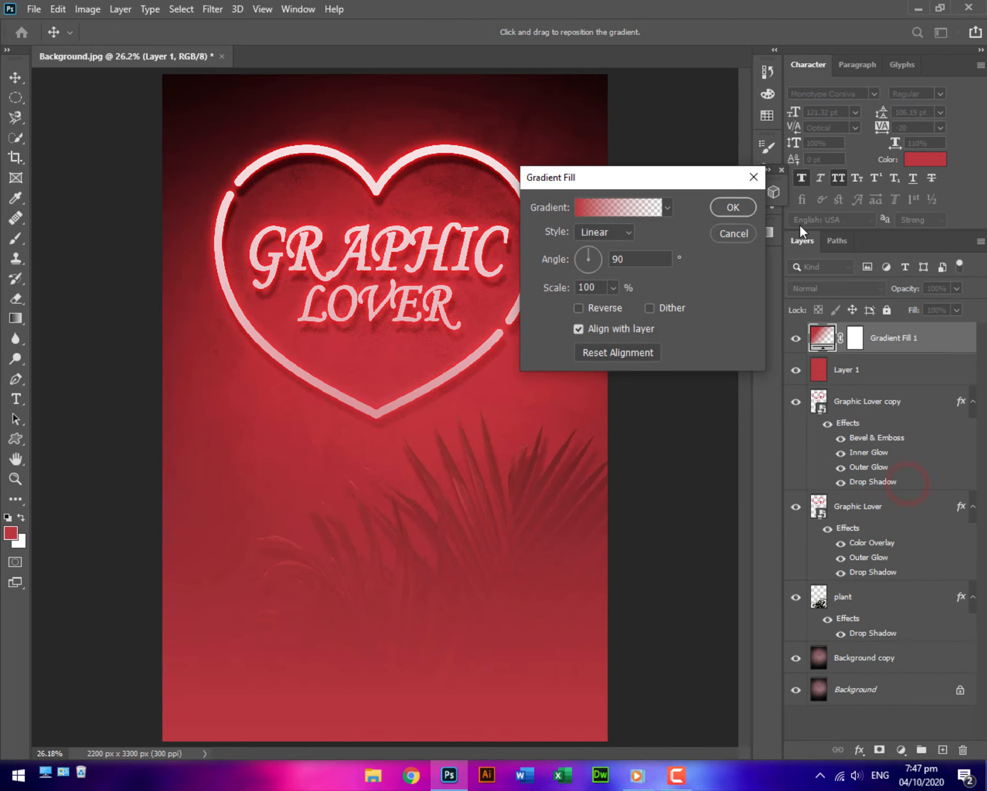
pyautogui.click(753, 177)
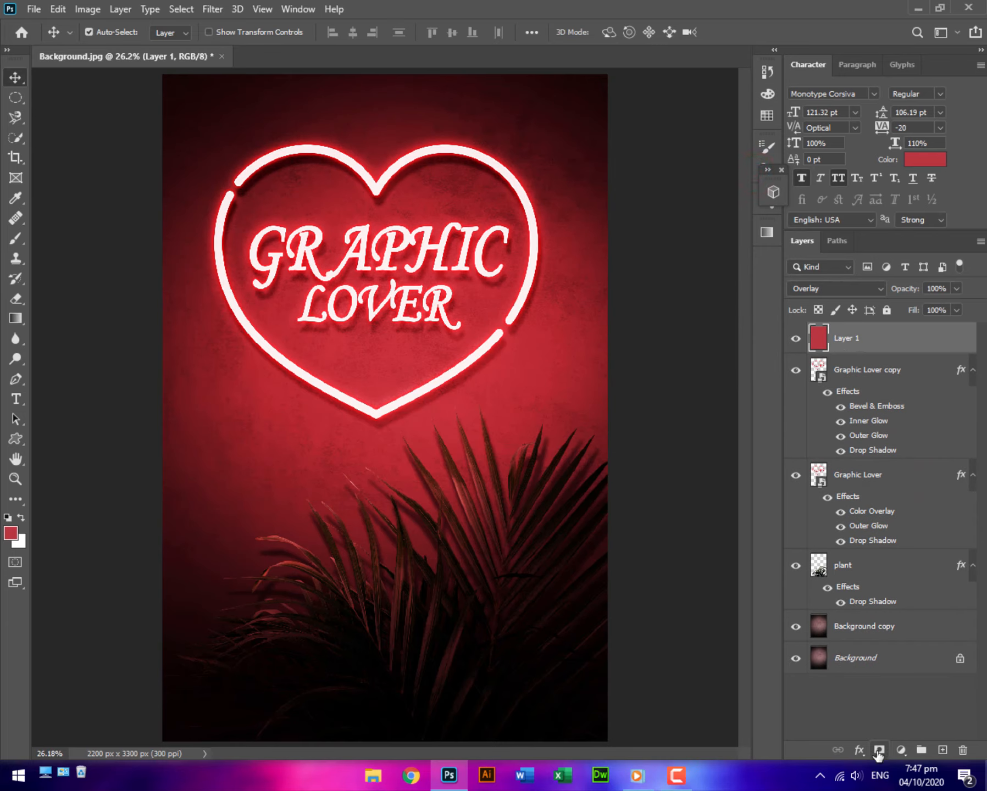
# - Add a layer mask to the red Overlay layer and set the Gradient tool's dark starting stop to a near-black grey
pyautogui.click(878, 751)
pyautogui.click(16, 318)
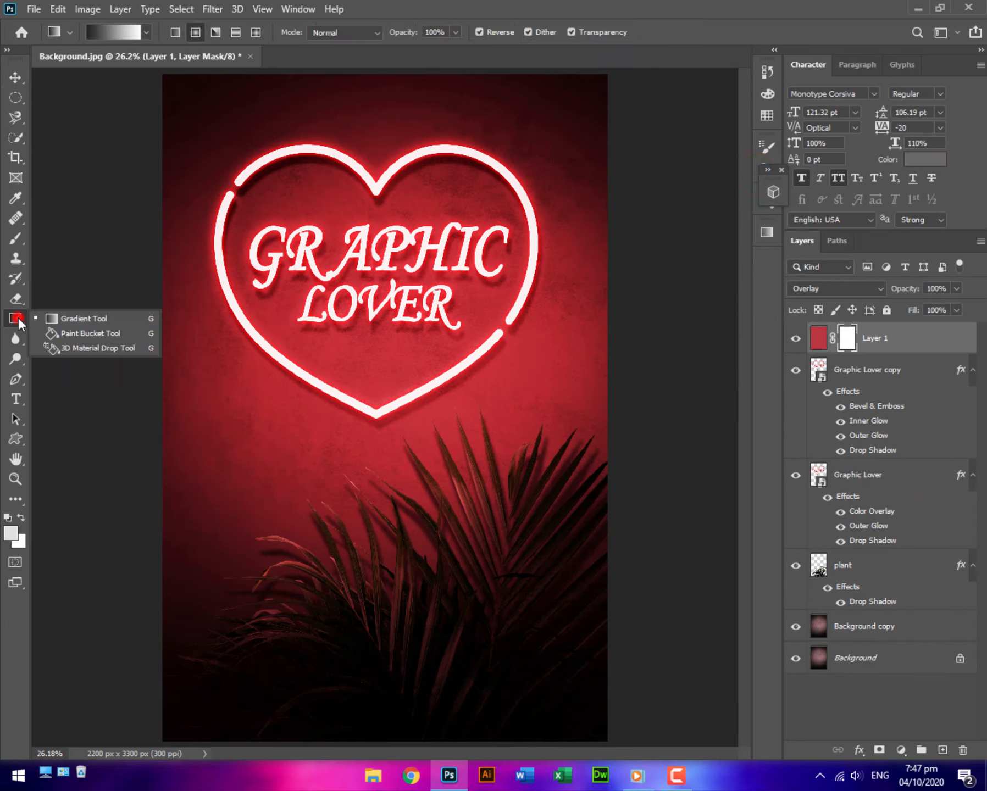
pyautogui.click(78, 318)
pyautogui.click(117, 33)
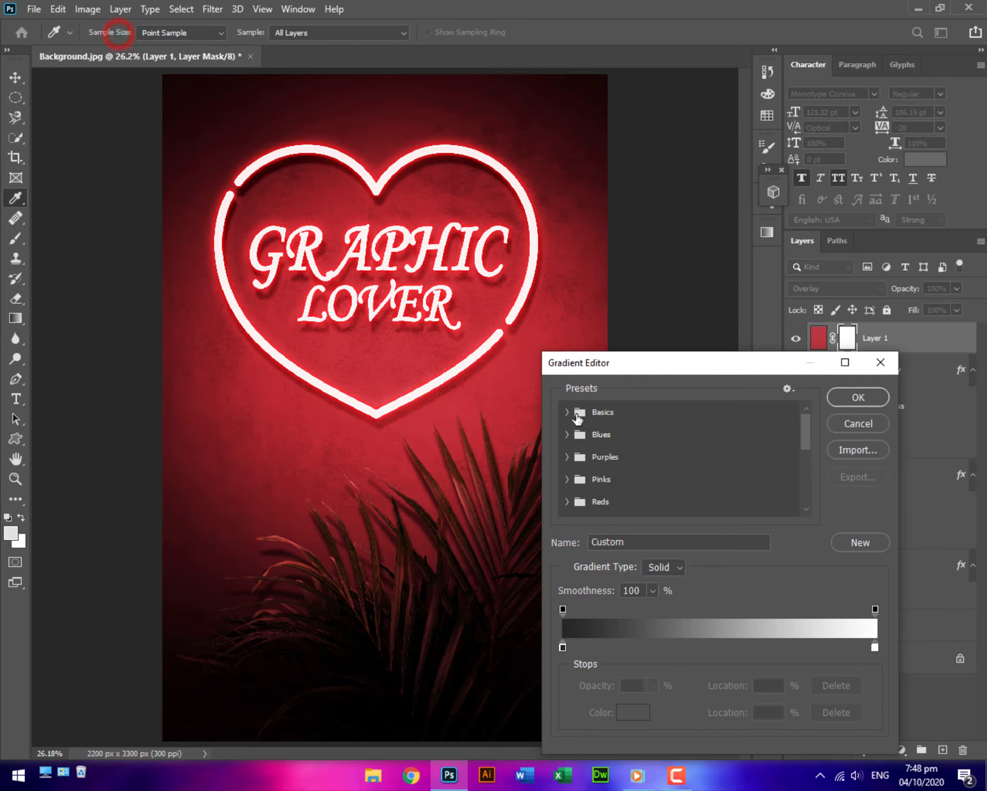
pyautogui.click(562, 647)
pyautogui.click(624, 709)
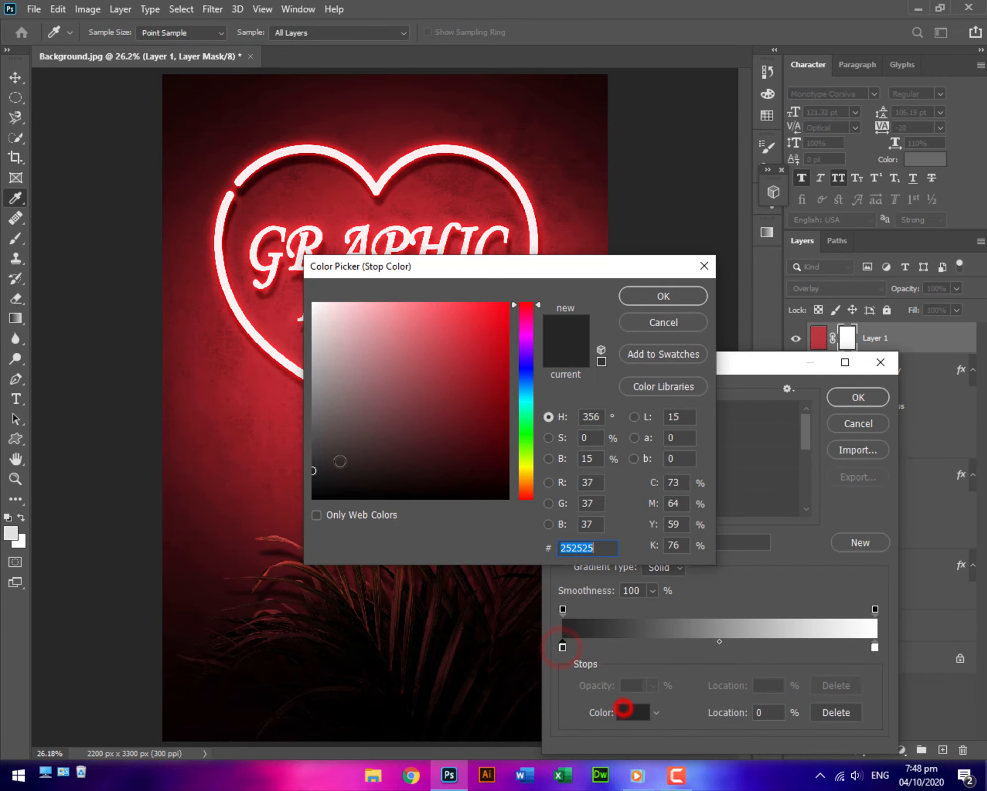
pyautogui.click(311, 439)
pyautogui.click(662, 296)
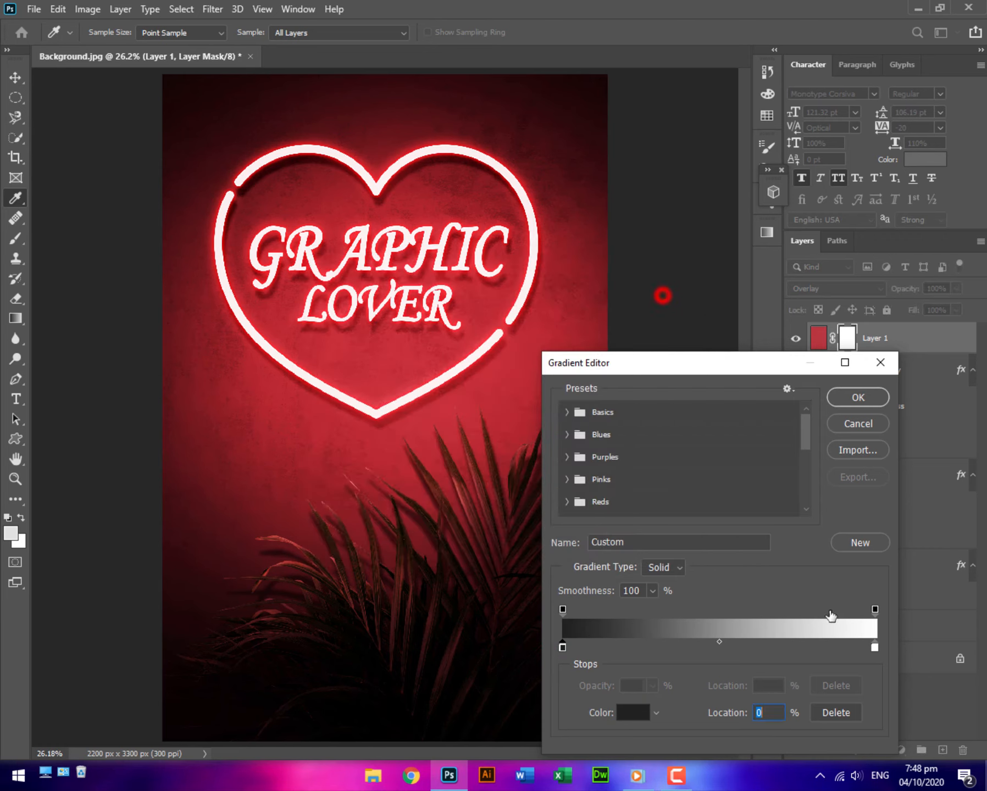
# - Set the gradient's end stop to white (ffffff) and accept the custom gradient
pyautogui.click(872, 646)
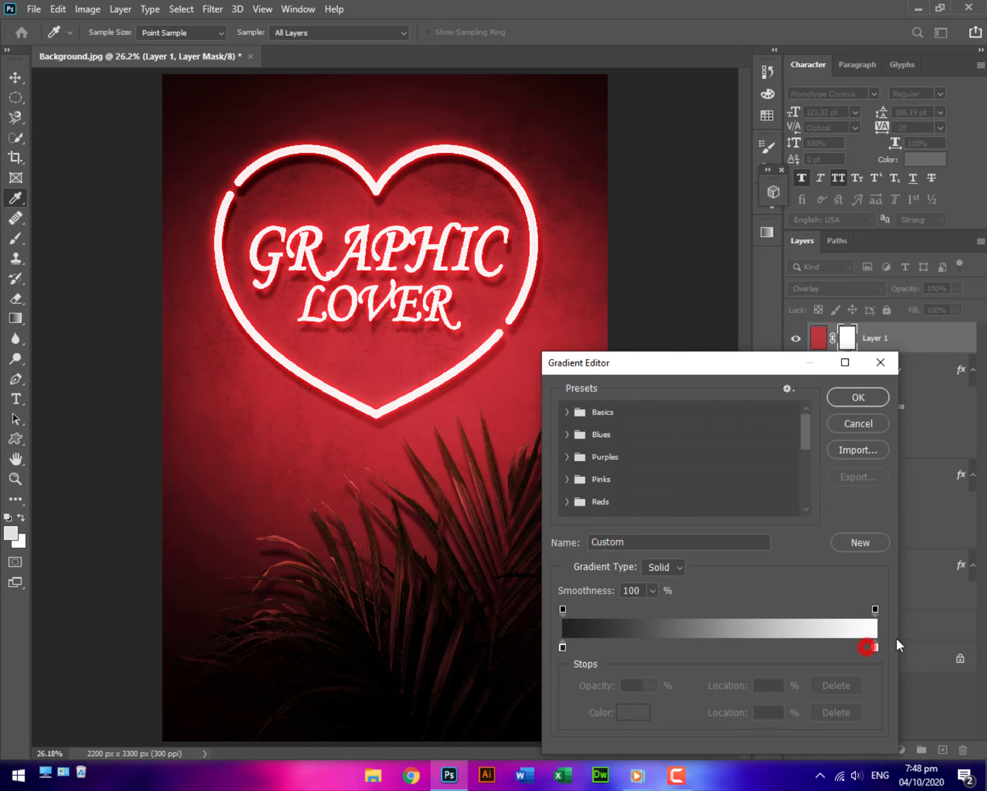
pyautogui.click(873, 646)
pyautogui.click(631, 712)
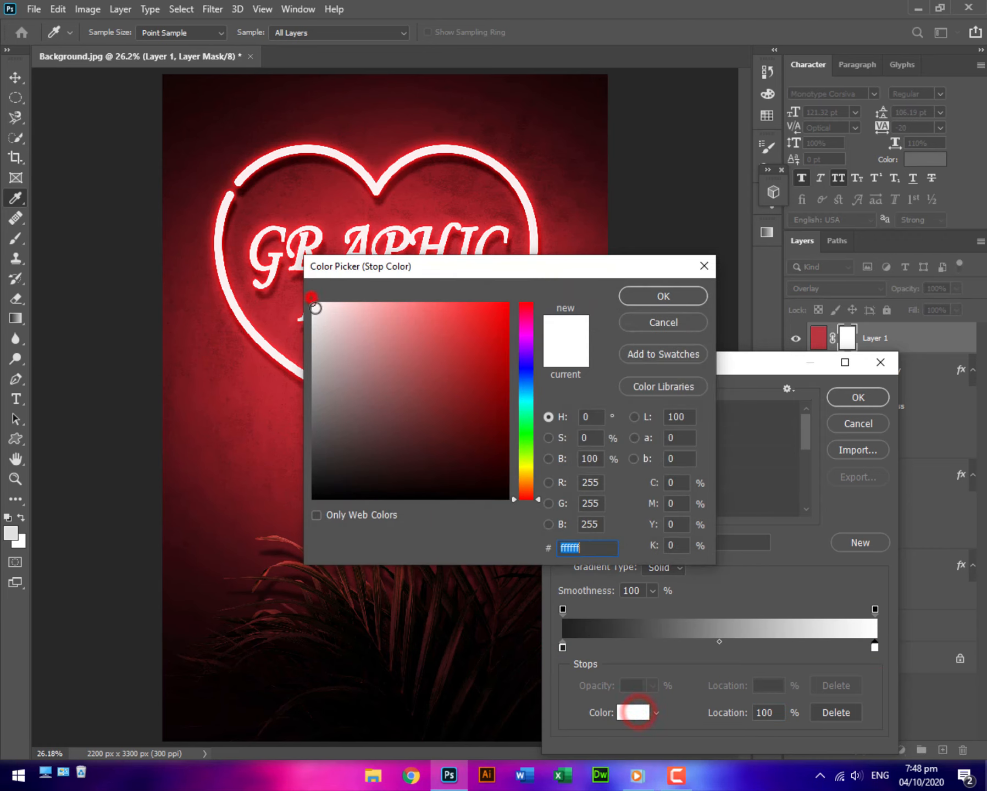
pyautogui.click(663, 296)
pyautogui.click(829, 396)
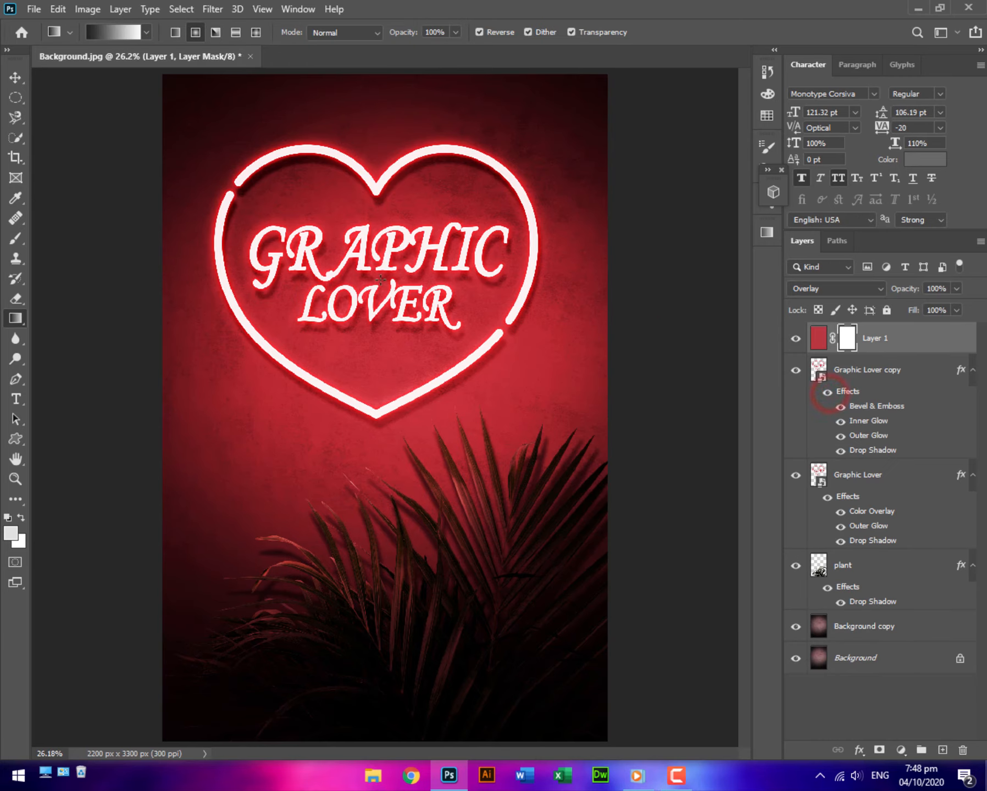
# - Draw a reversed radial gradient on the layer mask from the centre of the heart to the poster's lower right corner, and deselect the layer
pyautogui.moveTo(380, 279); pyautogui.dragTo(488, 458)
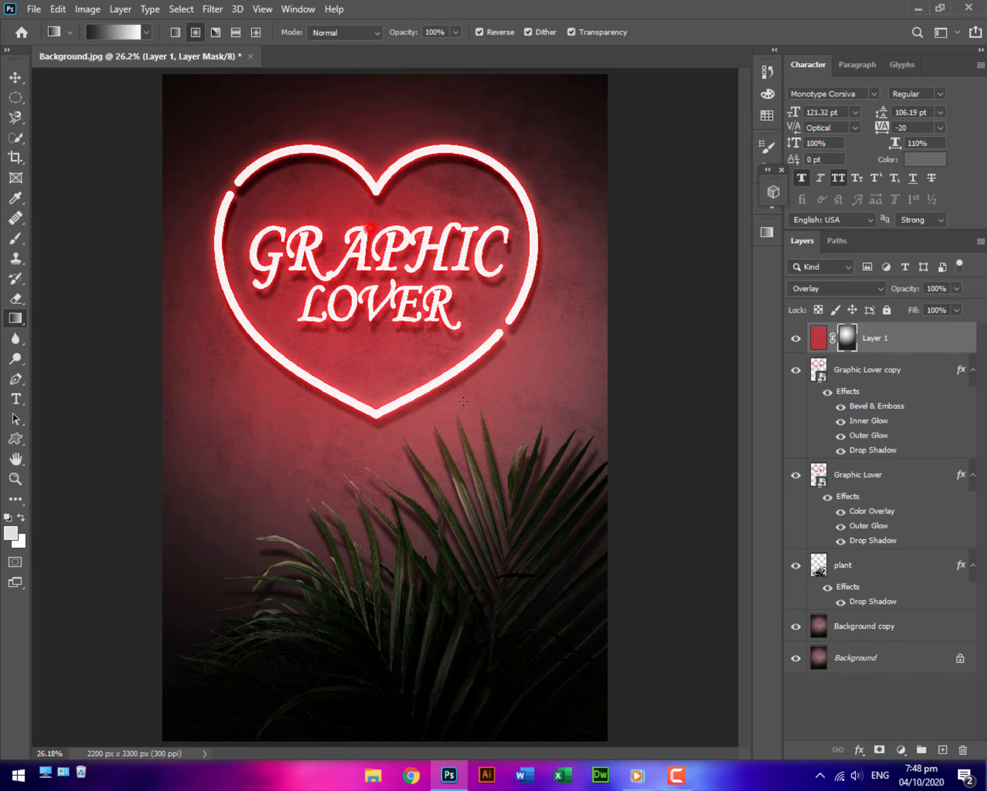
pyautogui.moveTo(364, 237); pyautogui.dragTo(576, 716)
pyautogui.scroll(-1, 408, 359)
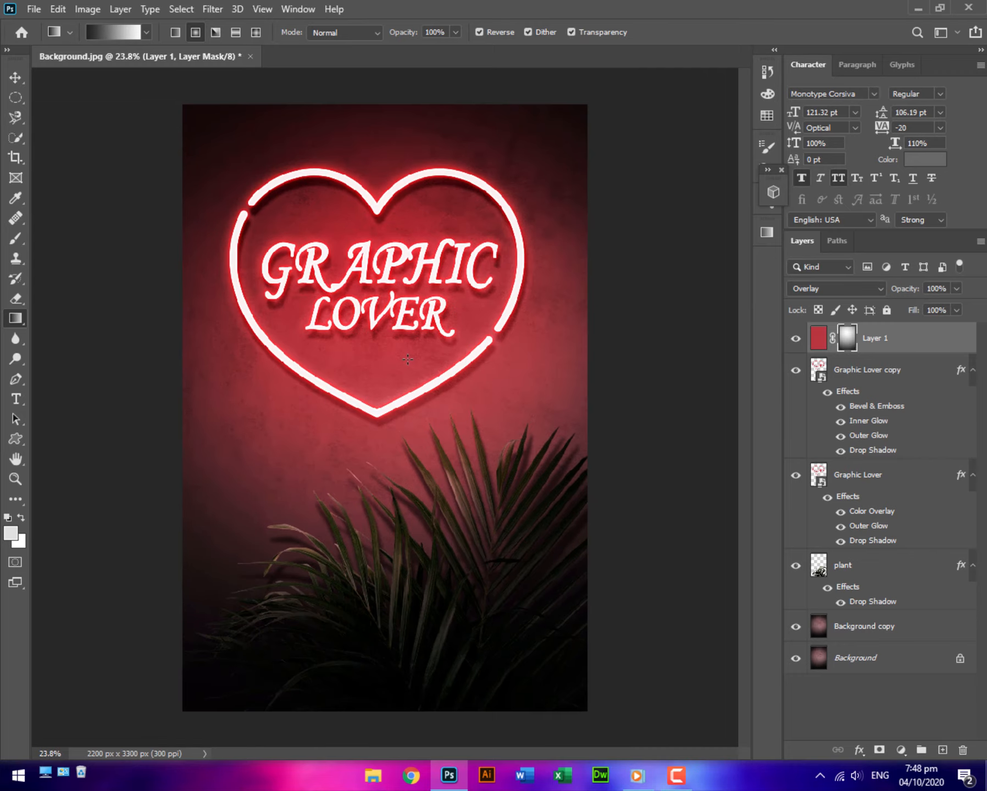
pyautogui.click(15, 77)
pyautogui.click(64, 157)
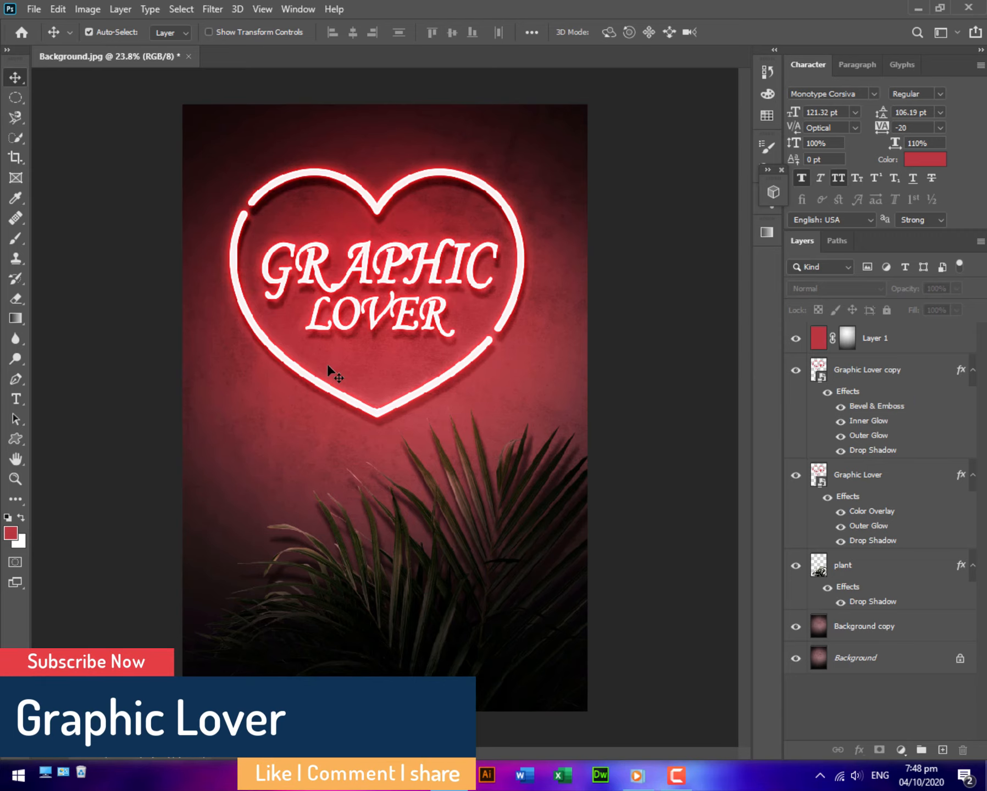
# - Open the contents of the Graphic Lover copy smart object and add the text "Subscribe Noow" below LOVER
pyautogui.doubleClick(819, 378)
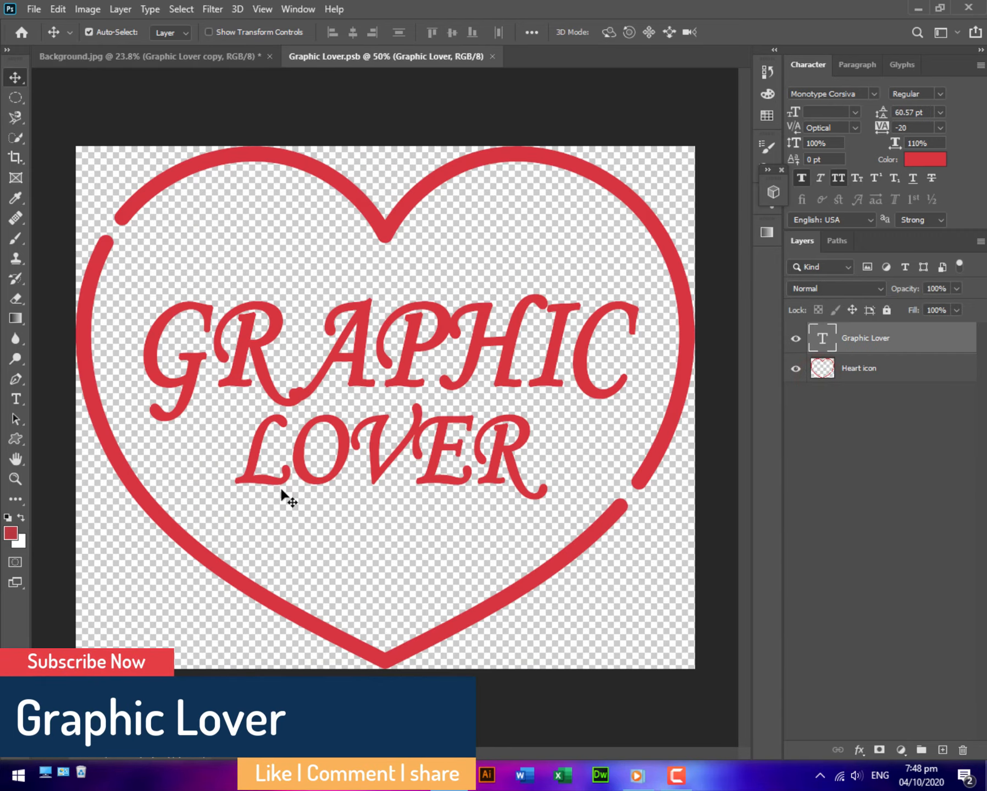
pyautogui.click(15, 398)
pyautogui.click(282, 538)
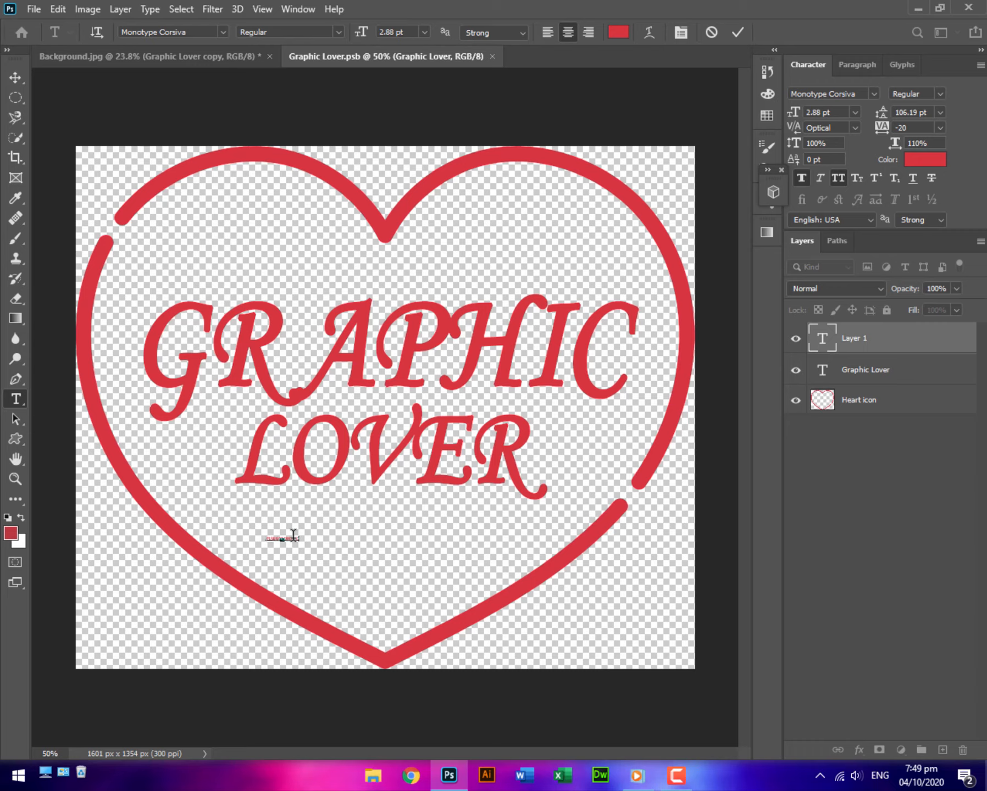
pyautogui.hotkey('ctrl', 'Return')
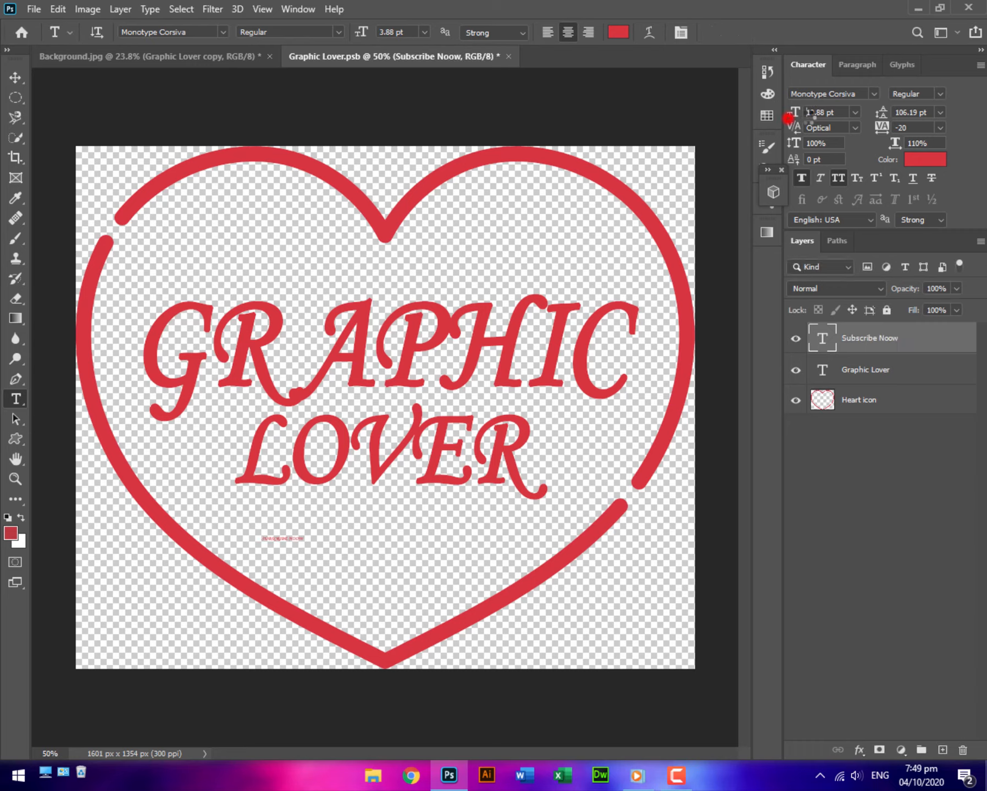
# - Set the new text's size to 39.88 pt and correct its wording to "Subscribe Now"
pyautogui.moveTo(793, 112)
pyautogui.mouseDown()
pyautogui.moveTo(824, 112)
pyautogui.moveTo(774, 114)
pyautogui.mouseUp()
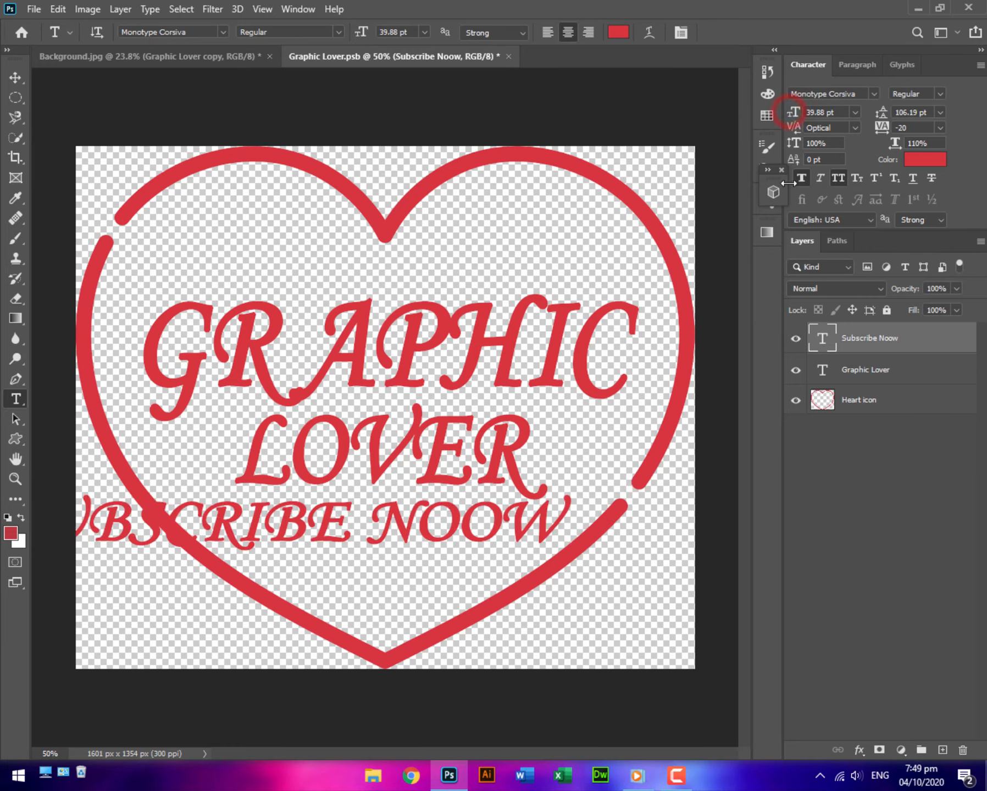
pyautogui.click(511, 523)
pyautogui.press('BackSpace')
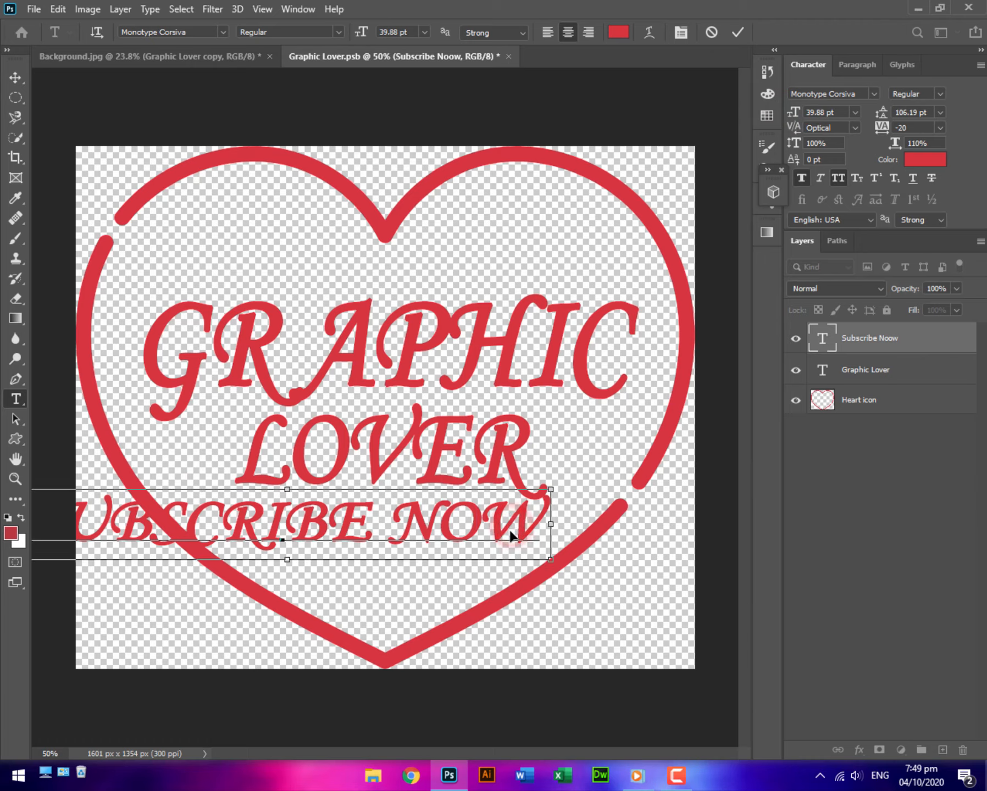
# - Scale the Subscribe Now text to 52.57%, place it just above GRAPHIC inside the heart, and save the smart object
pyautogui.keyDown('ctrl'); pyautogui.click(546, 514); pyautogui.keyUp('ctrl')
pyautogui.moveTo(550, 488); pyautogui.dragTo(435, 541)
pyautogui.moveTo(359, 531); pyautogui.dragTo(467, 276)
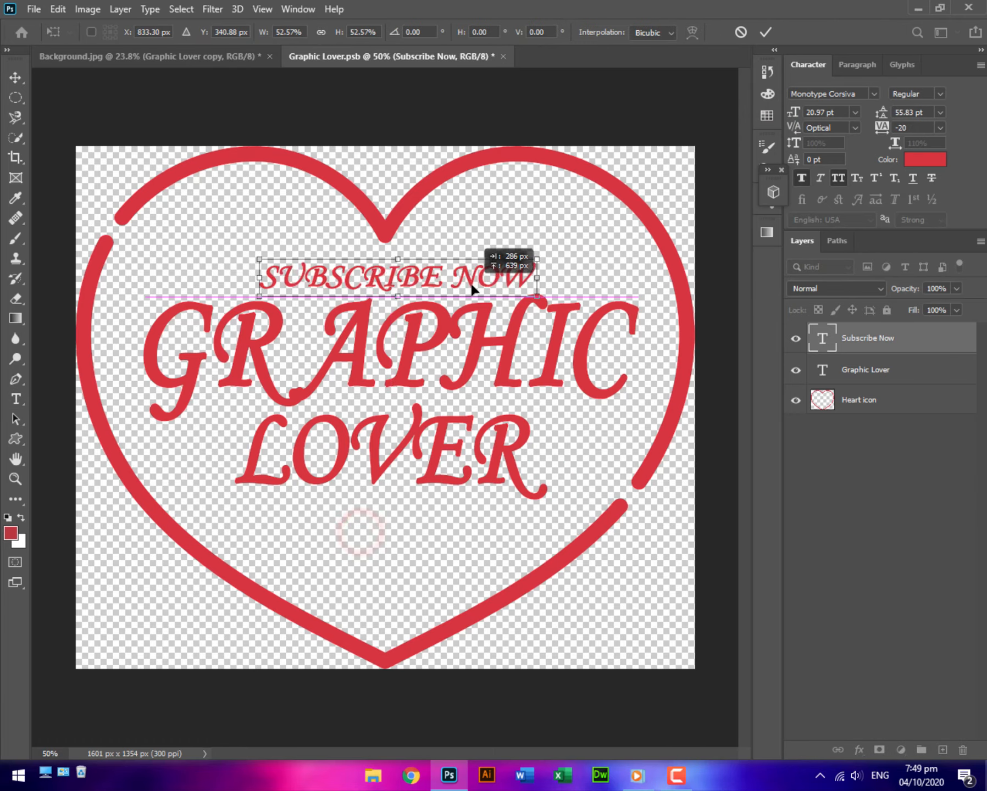
pyautogui.press('Return')
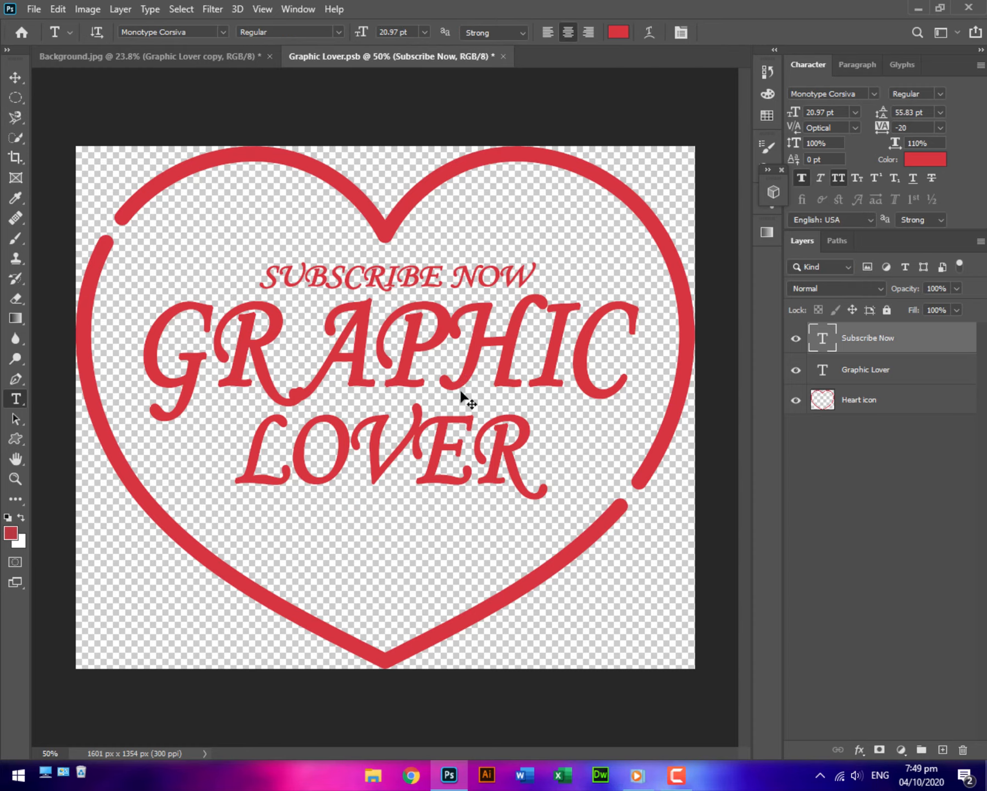
pyautogui.hotkey('ctrl', 's')
# - Shift the Subscribe Now text slightly left so it sits centred above GRAPHIC
pyautogui.click(34, 9)
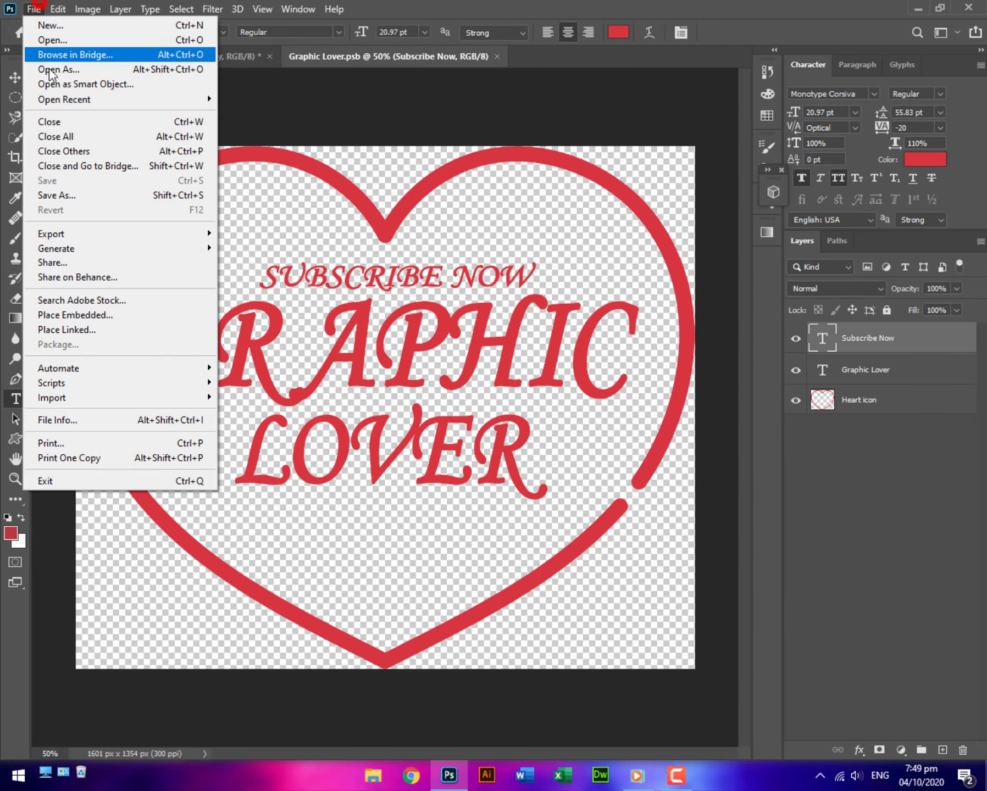
pyautogui.click(490, 342)
pyautogui.click(488, 272)
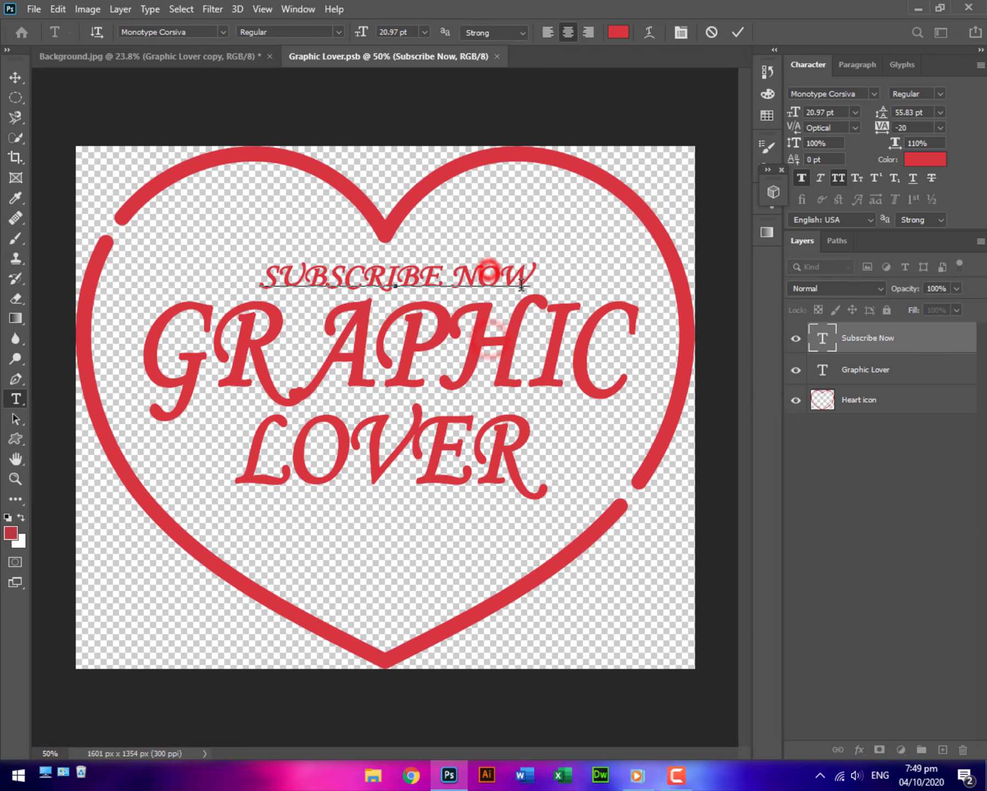
pyautogui.click(16, 77)
pyautogui.moveTo(351, 263); pyautogui.dragTo(346, 262)
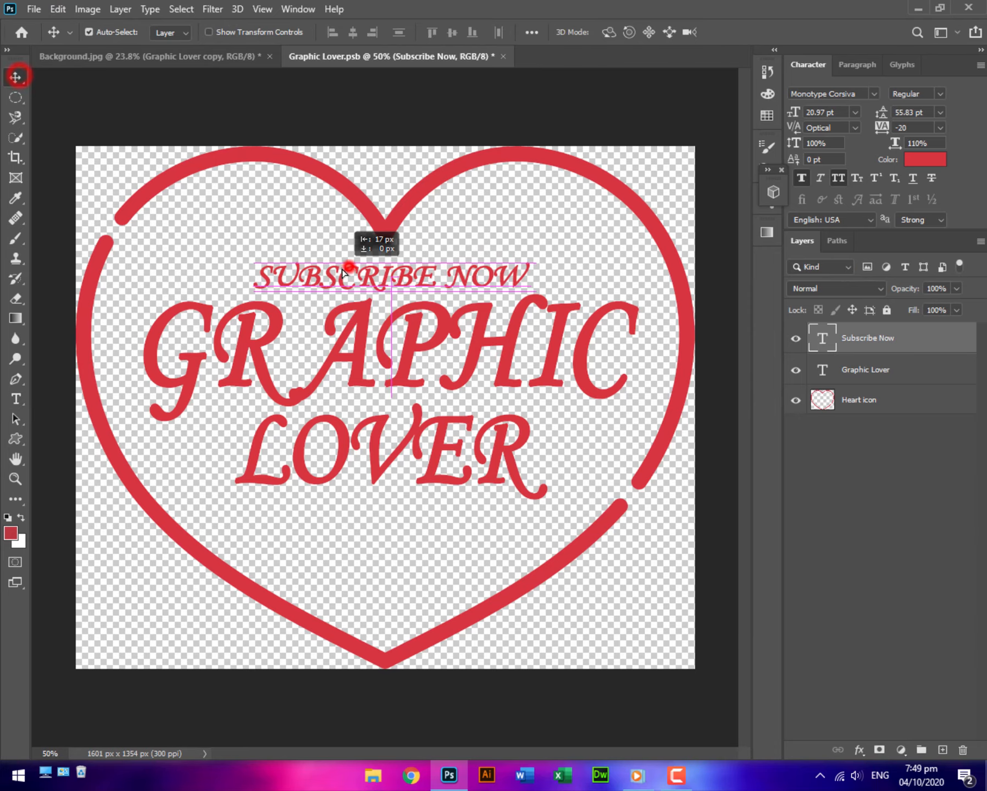
# - Save and close the smart object, and check the updated neon sign on the whole poster
pyautogui.click(36, 9)
pyautogui.click(89, 180)
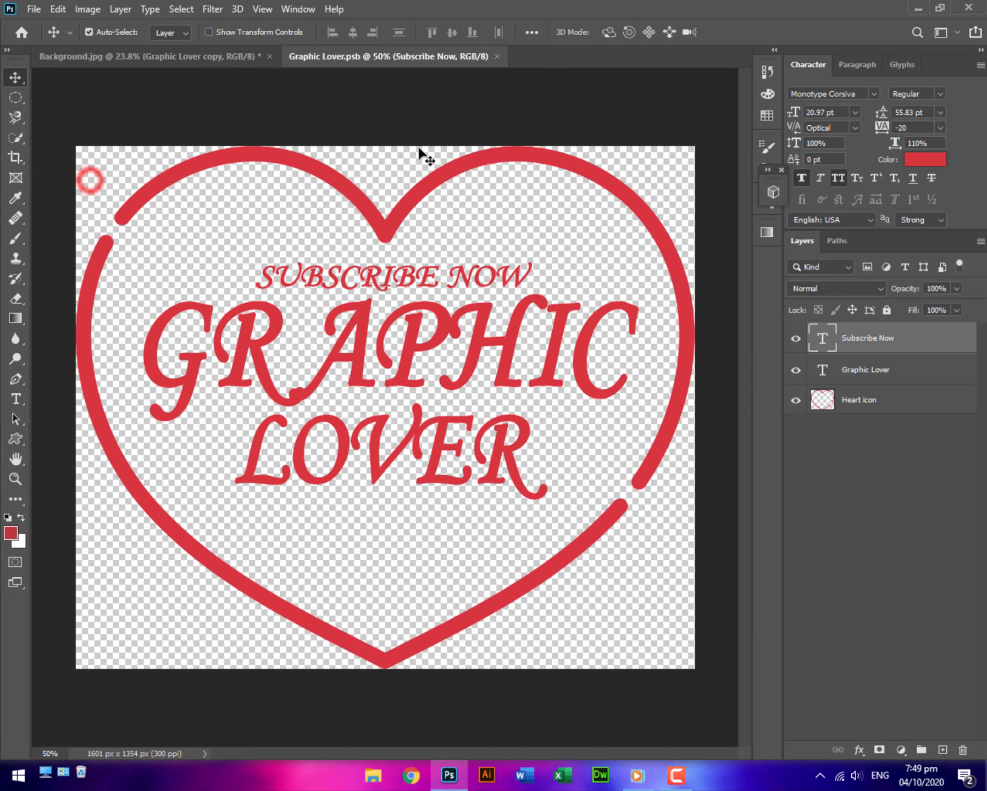
pyautogui.click(496, 56)
pyautogui.scroll(-2, 316, 291)
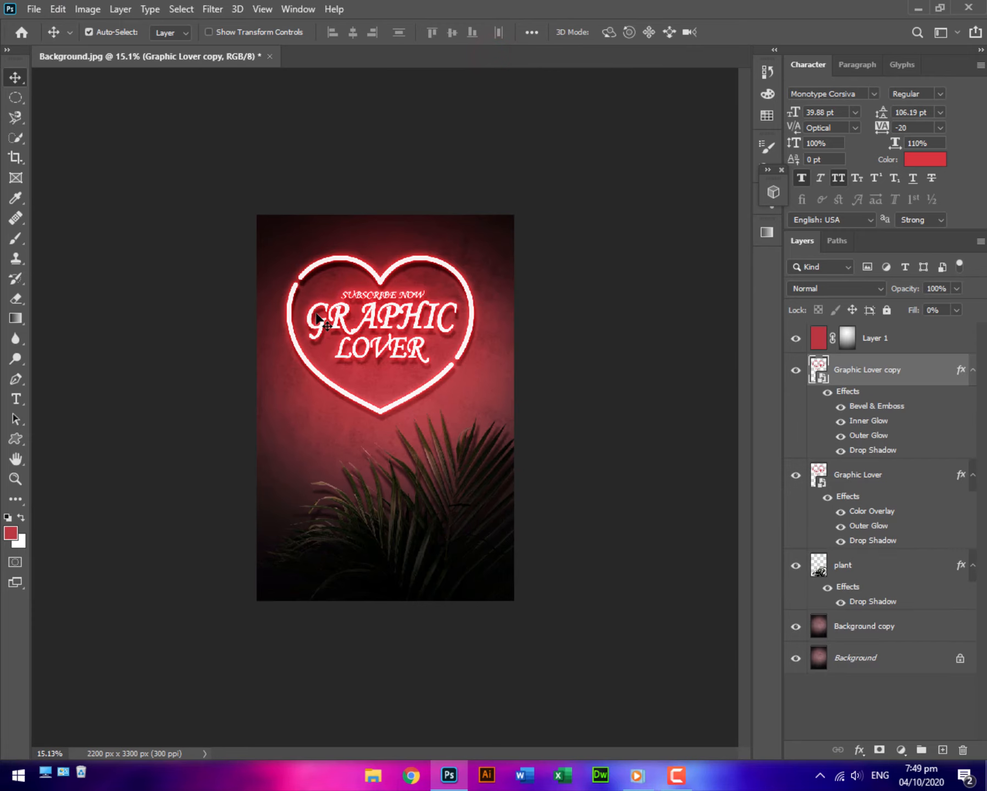
pyautogui.scroll(2, 314, 302)
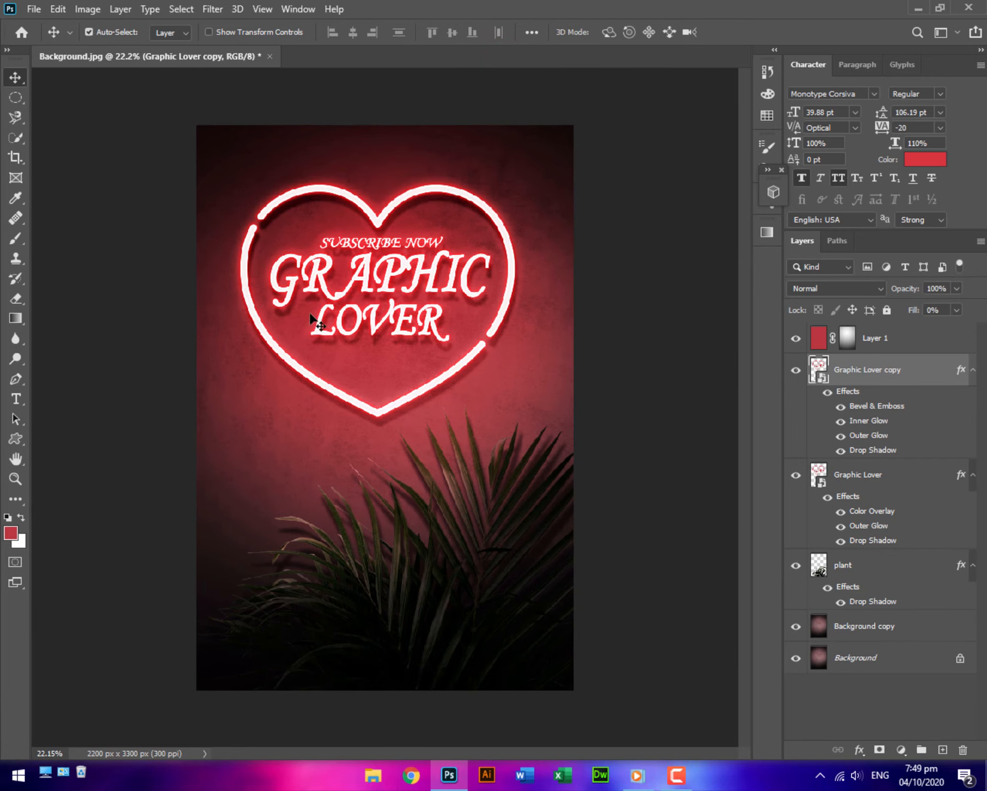
# - Quit the program without saving the changes to Background.jpg
pyautogui.click(969, 7)
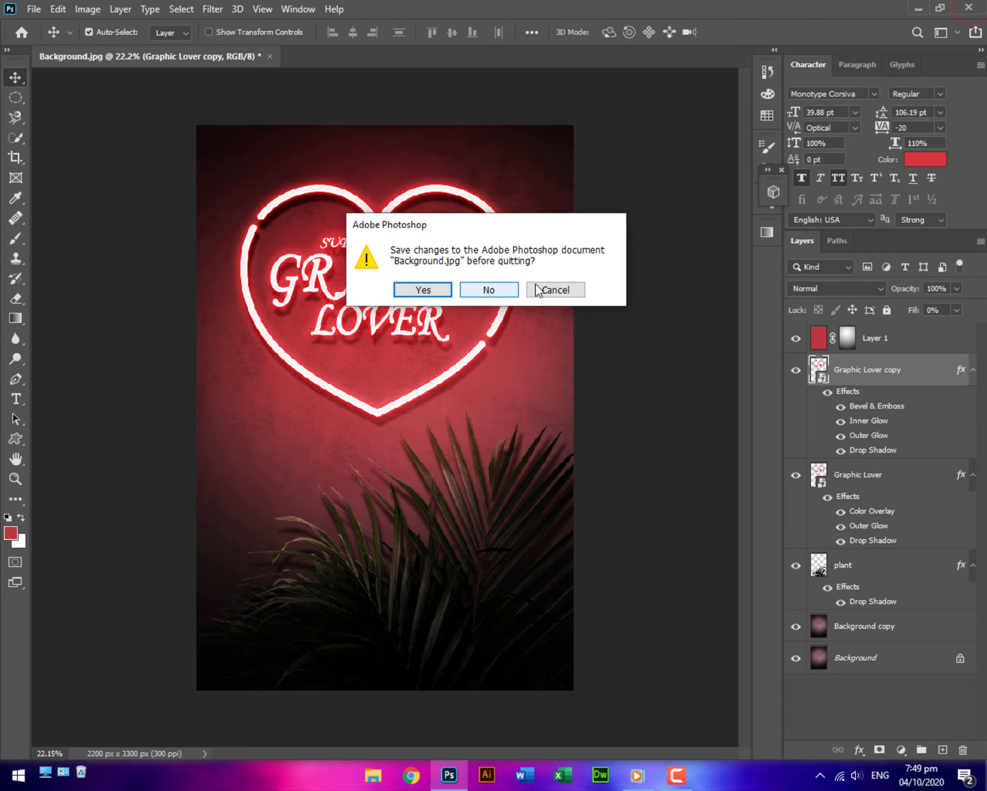
pyautogui.click(489, 290)
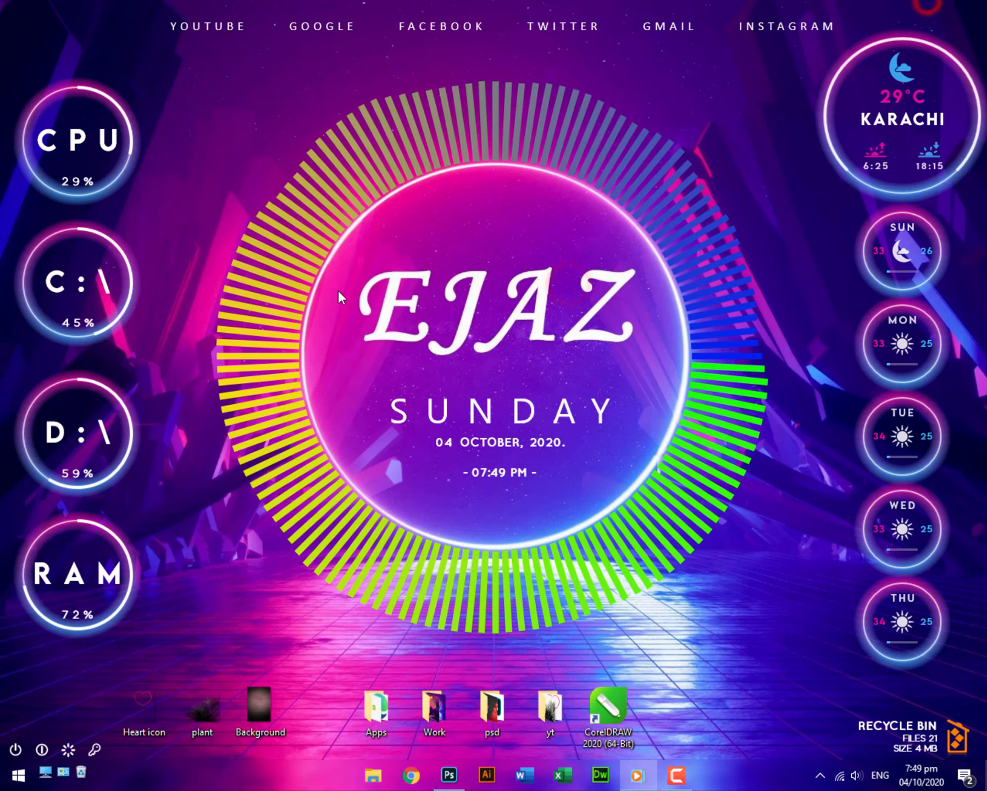
pyautogui.rightClick(69, 24)
pyautogui.click(137, 67)
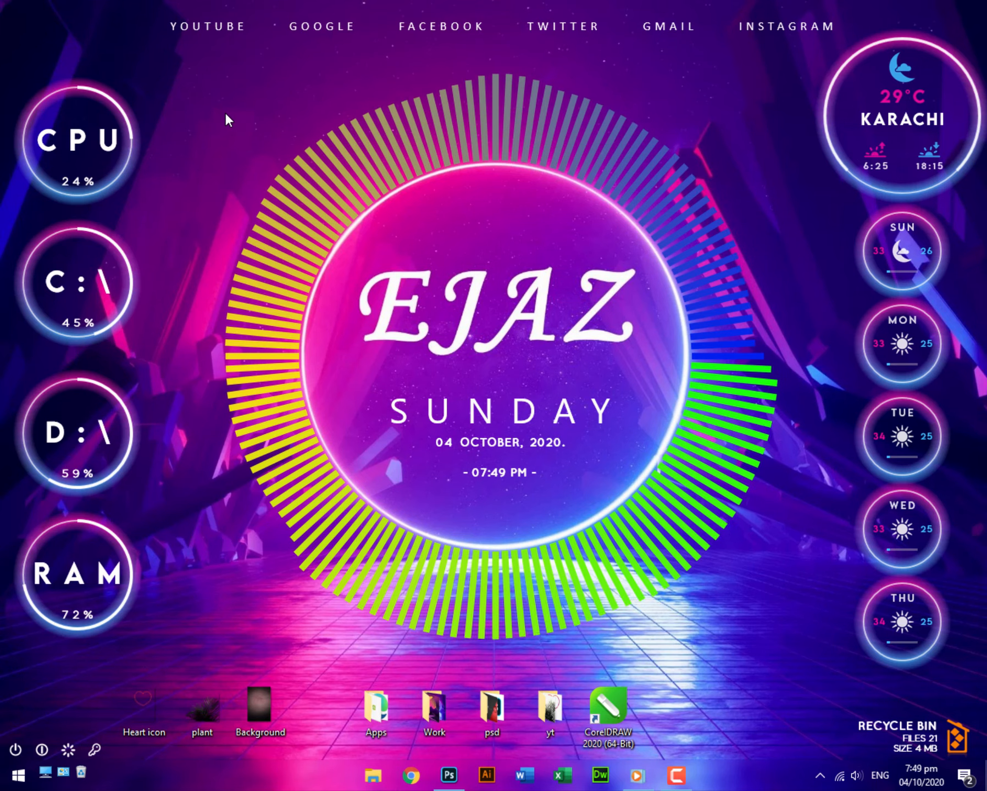
pyautogui.press('XF86AudioLowerVolume')
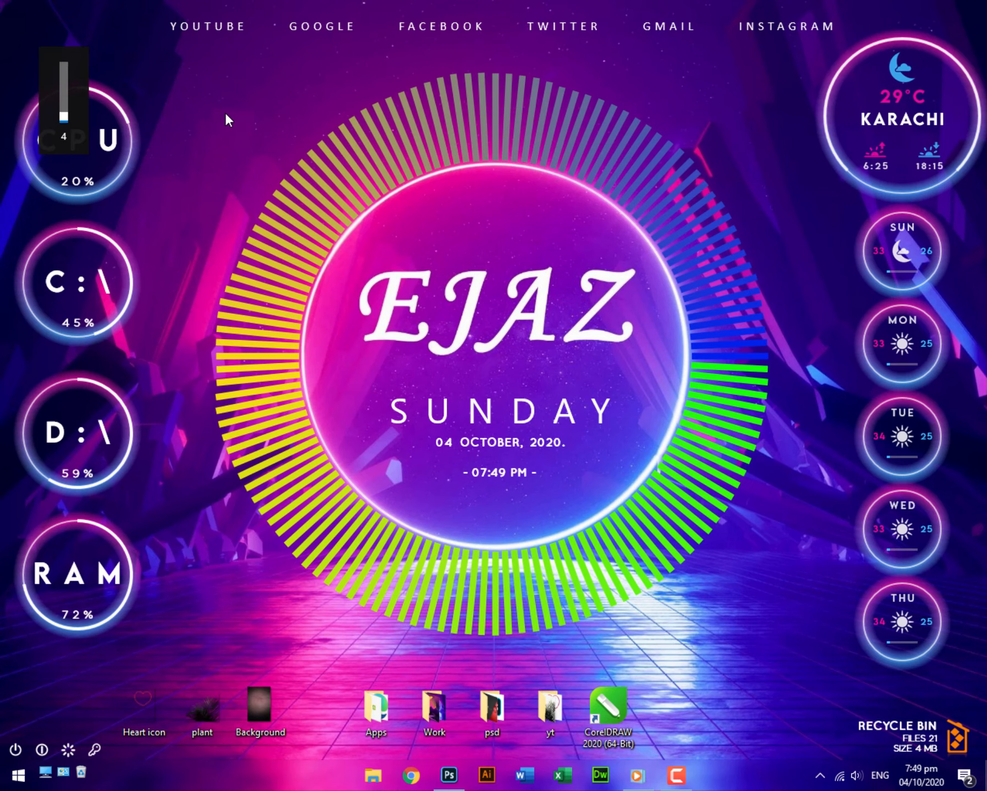